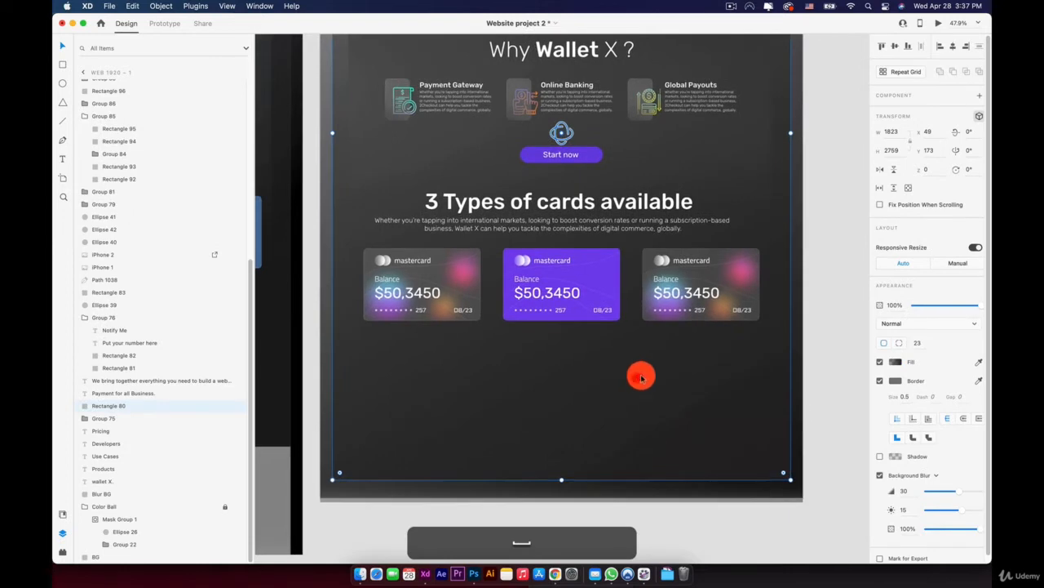
Change the background fill of the third mastercard card from white to a light red
{"action": "double_click", "coordinate": [751, 253]}
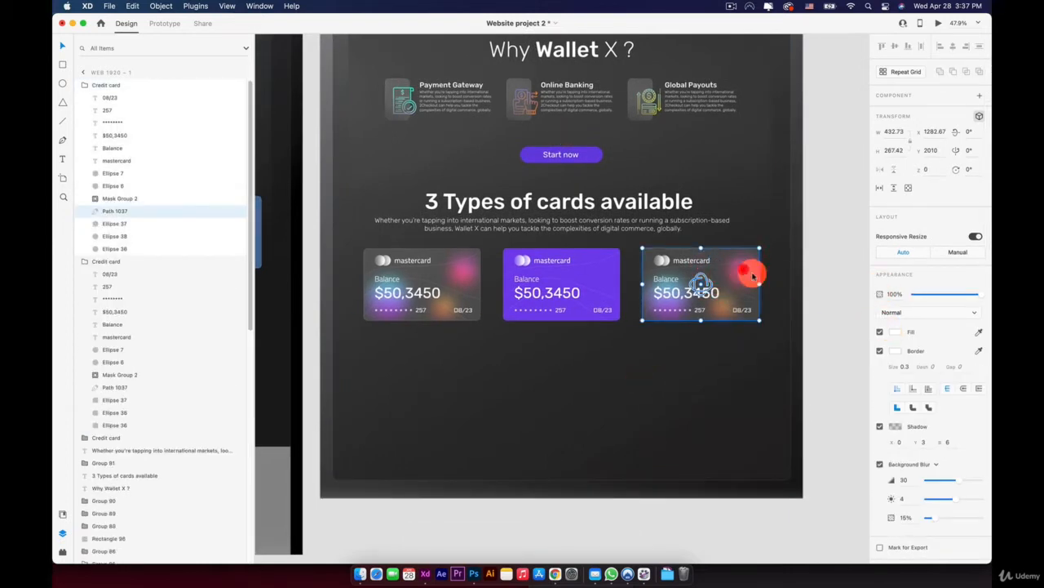
{"action": "left_click", "coordinate": [896, 331]}
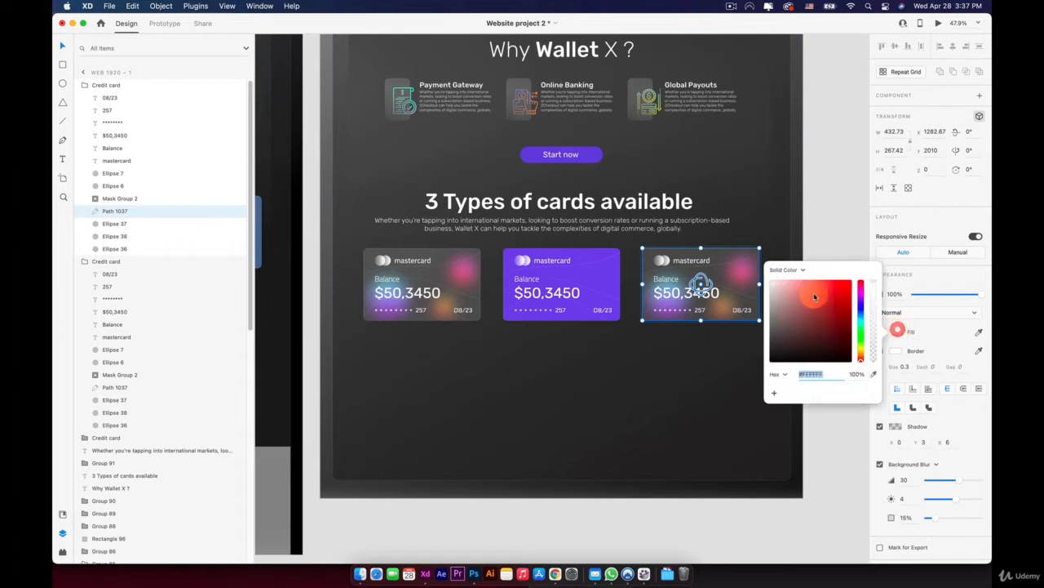
{"action": "left_click", "coordinate": [861, 296]}
{"action": "mouse_move", "coordinate": [830, 290]}
{"action": "left_mouse_down"}
{"action": "mouse_move", "coordinate": [858, 280]}
{"action": "mouse_move", "coordinate": [811, 280]}
{"action": "mouse_move", "coordinate": [830, 280]}
{"action": "left_mouse_up"}
{"action": "left_click_drag", "start_coordinate": [860, 323], "coordinate": [852, 360]}
{"action": "left_click_drag", "start_coordinate": [821, 291], "coordinate": [795, 287]}
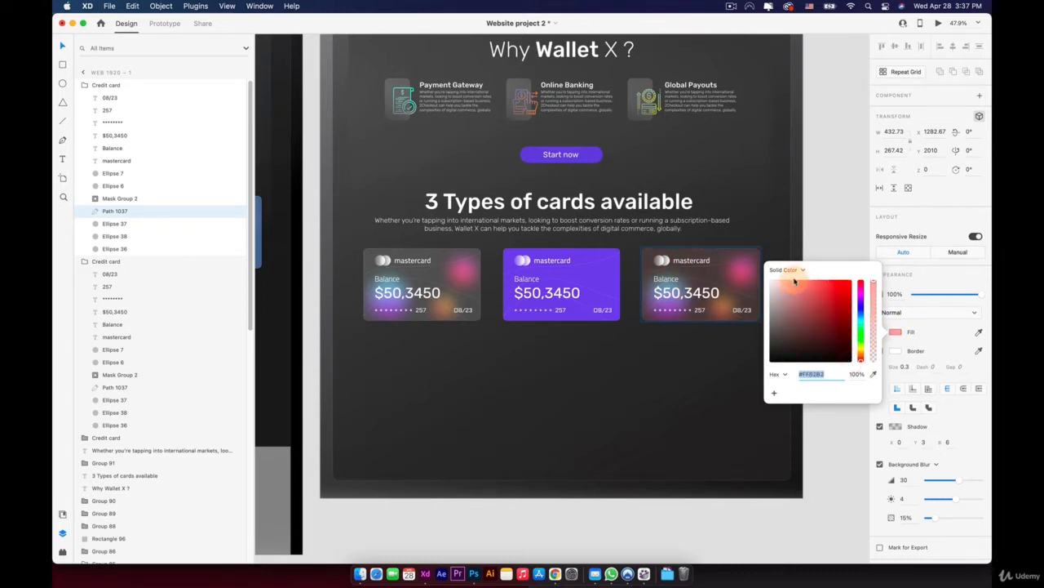
Turn off the background blur on the third card's background shape
{"action": "left_click", "coordinate": [923, 436]}
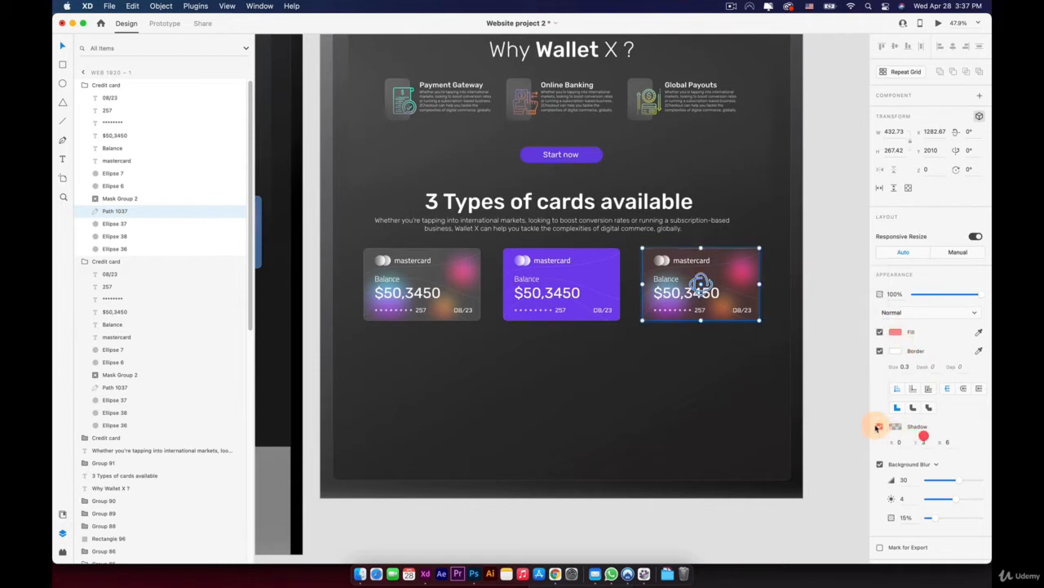
{"action": "left_click", "coordinate": [885, 465]}
{"action": "left_click", "coordinate": [883, 464]}
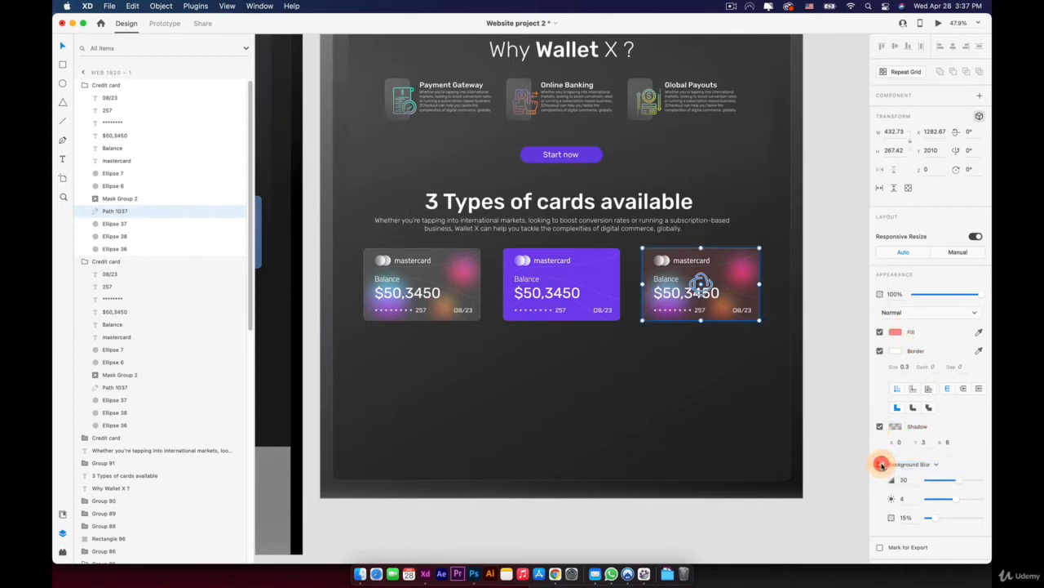
{"action": "left_click", "coordinate": [880, 465]}
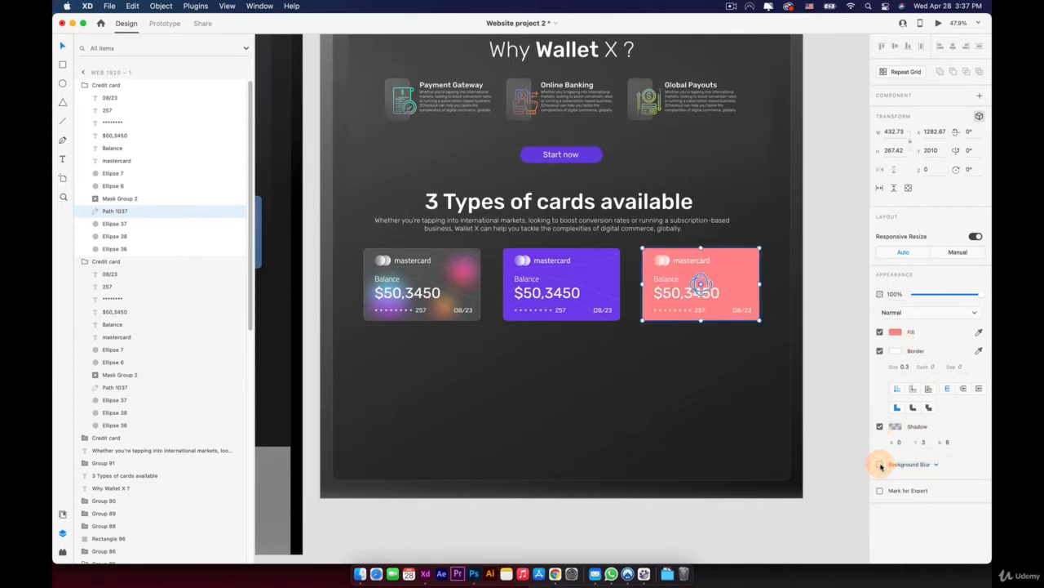
Deepen the third card's solid background fill to a coral red
{"action": "left_click", "coordinate": [896, 332]}
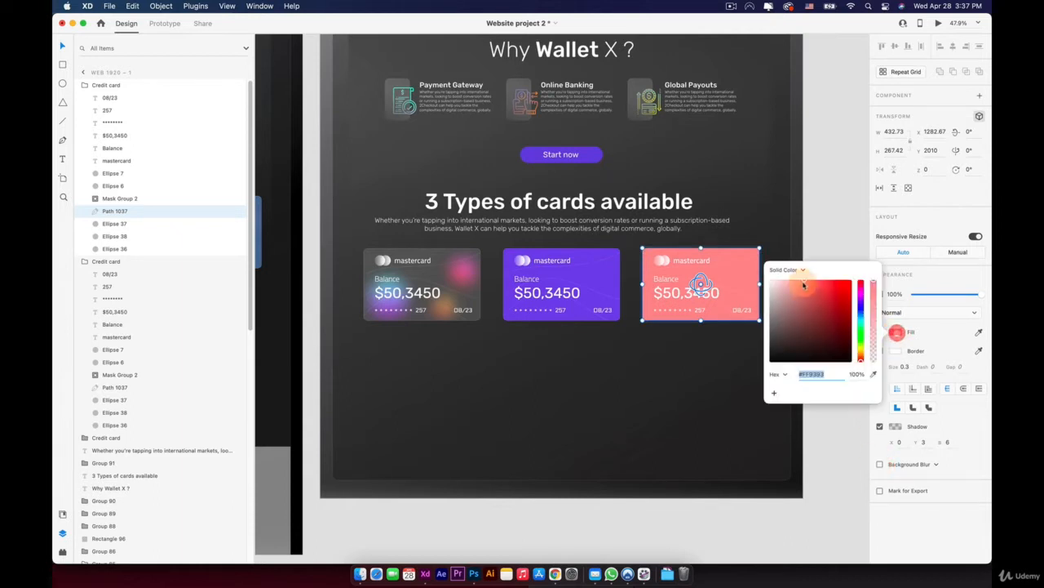
{"action": "mouse_move", "coordinate": [808, 283]}
{"action": "left_mouse_down"}
{"action": "mouse_move", "coordinate": [799, 288]}
{"action": "mouse_move", "coordinate": [809, 295]}
{"action": "left_mouse_up"}
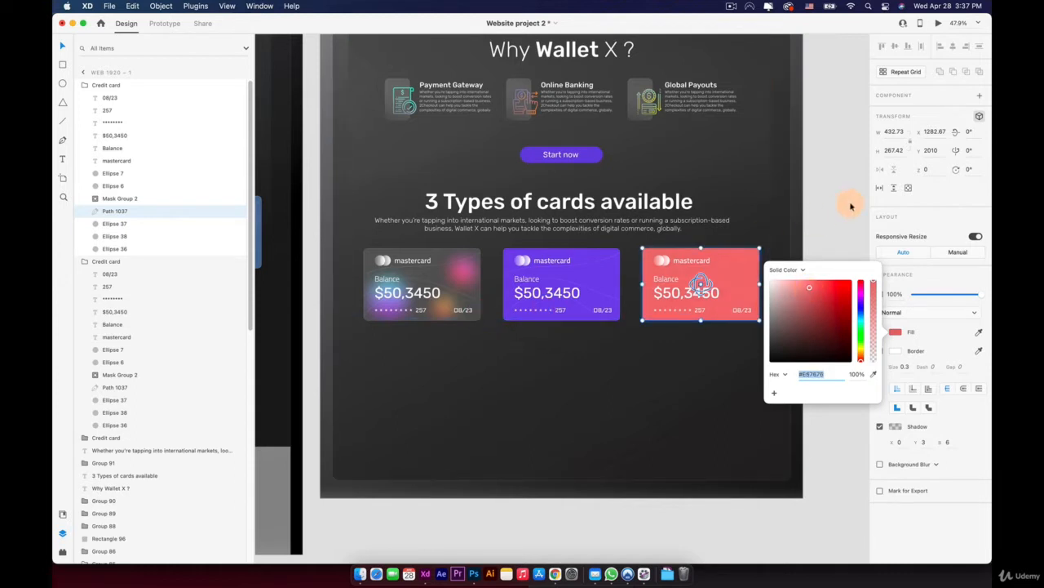
{"action": "left_click", "coordinate": [851, 203]}
Add the text label "Debit Card" just below the first card
{"action": "key", "text": "space"}
{"action": "left_click_drag", "start_coordinate": [686, 158], "coordinate": [690, 198]}
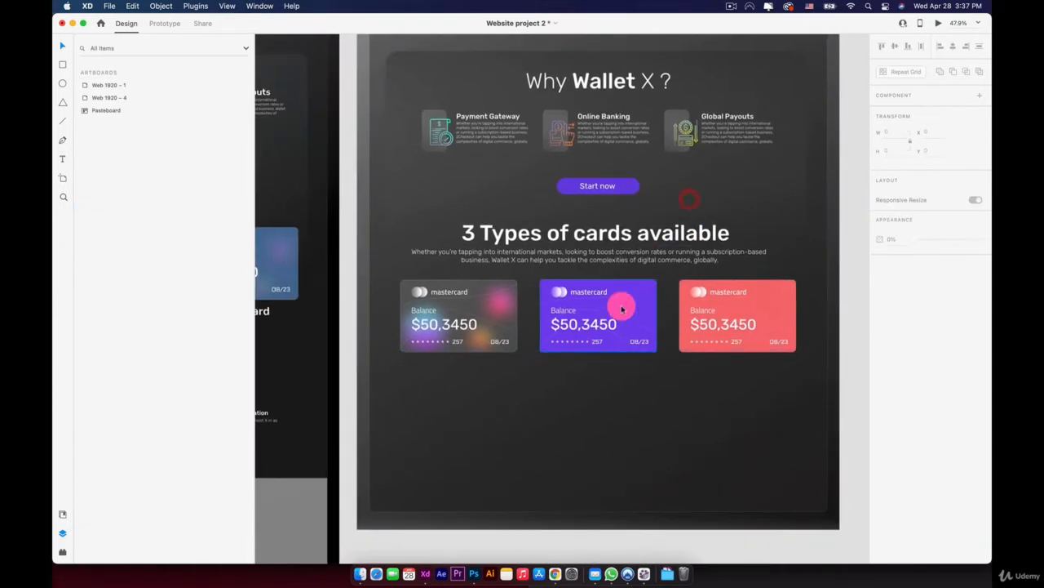
{"action": "scroll", "coordinate": [622, 303], "scroll_direction": "up", "scroll_amount": 2}
{"action": "scroll", "coordinate": [622, 308], "scroll_direction": "up", "scroll_amount": 3}
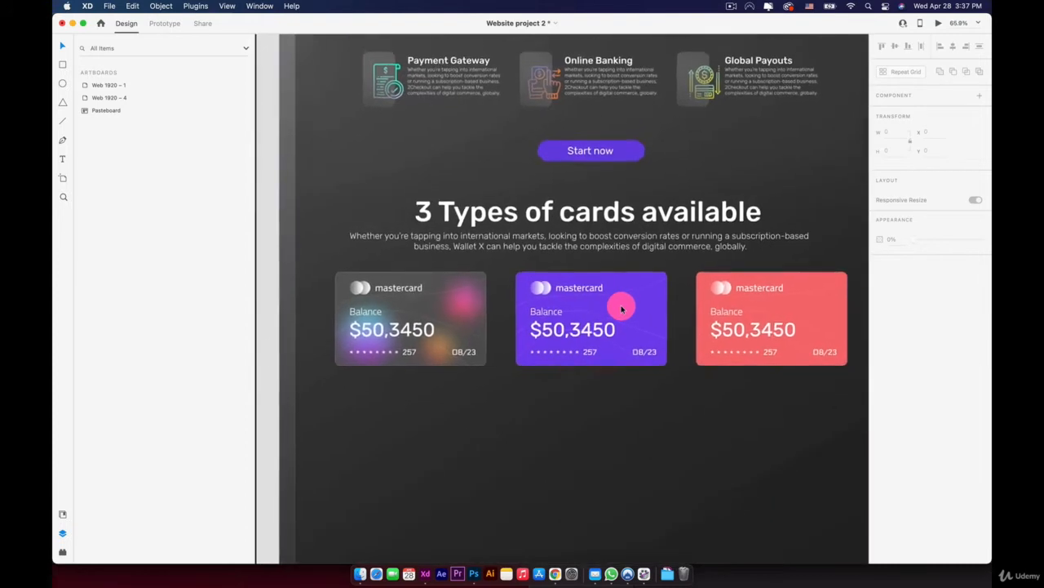
{"action": "key", "text": "space"}
{"action": "left_click_drag", "start_coordinate": [620, 303], "coordinate": [613, 213]}
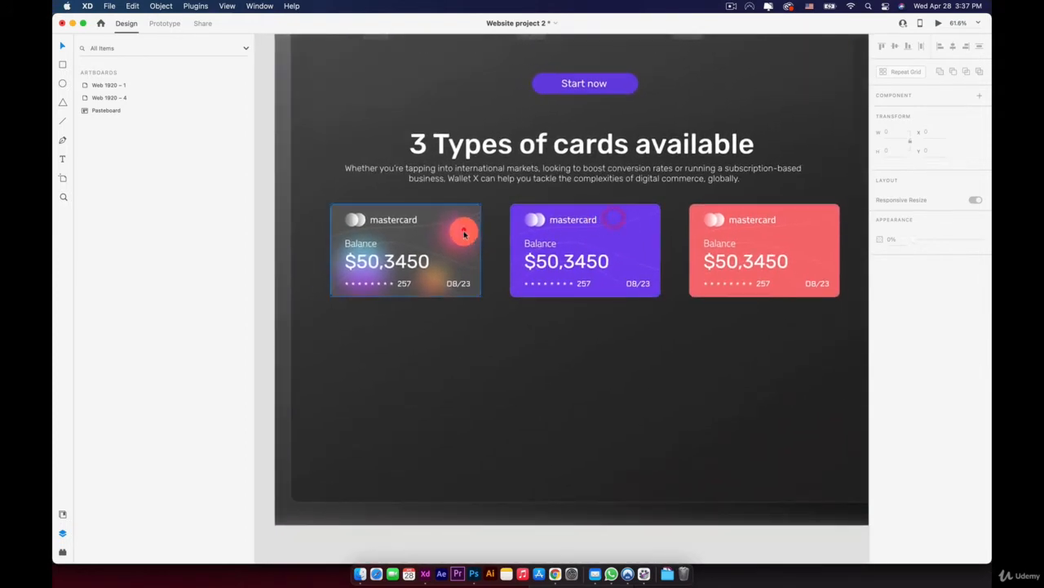
{"action": "left_click", "coordinate": [469, 230]}
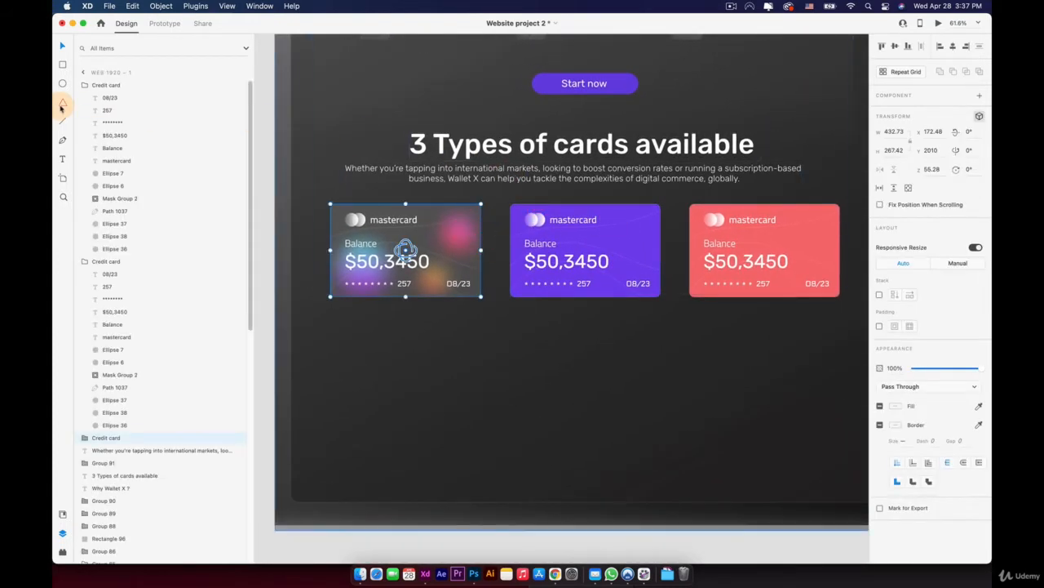
{"action": "left_click", "coordinate": [441, 145]}
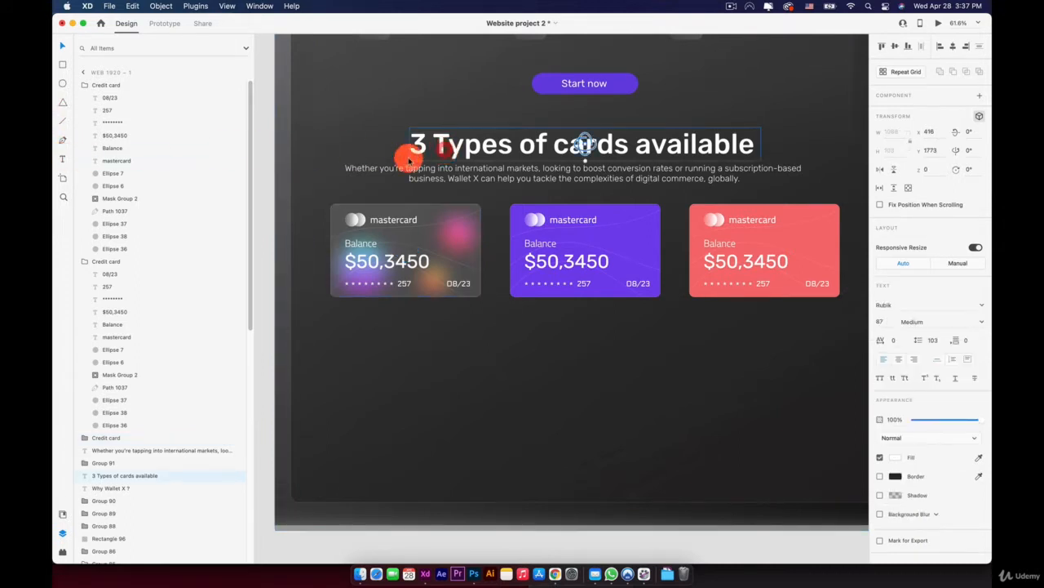
{"action": "left_click", "coordinate": [64, 158]}
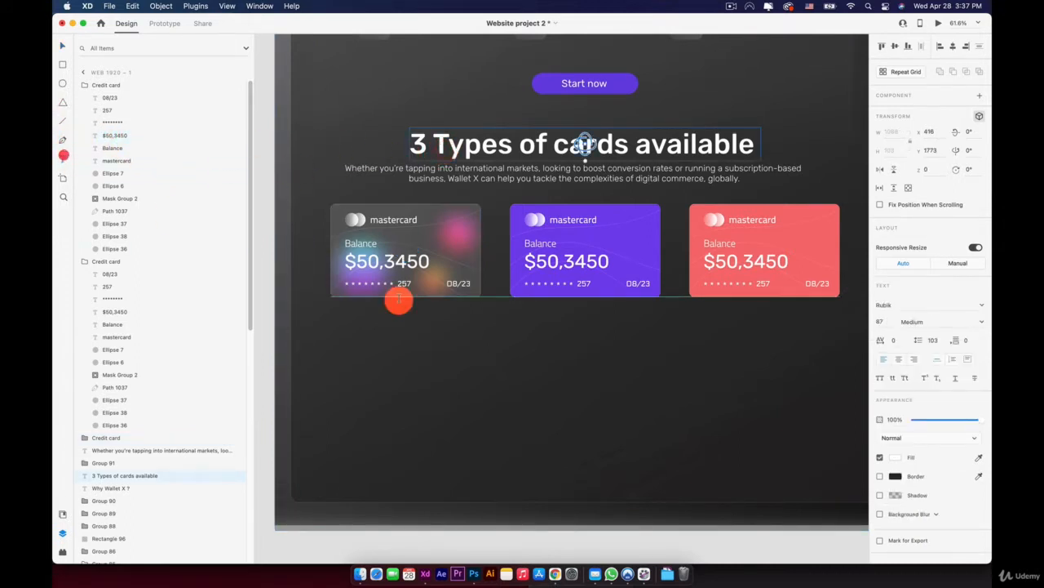
{"action": "left_click", "coordinate": [359, 317]}
{"action": "key", "text": "shift+d"}
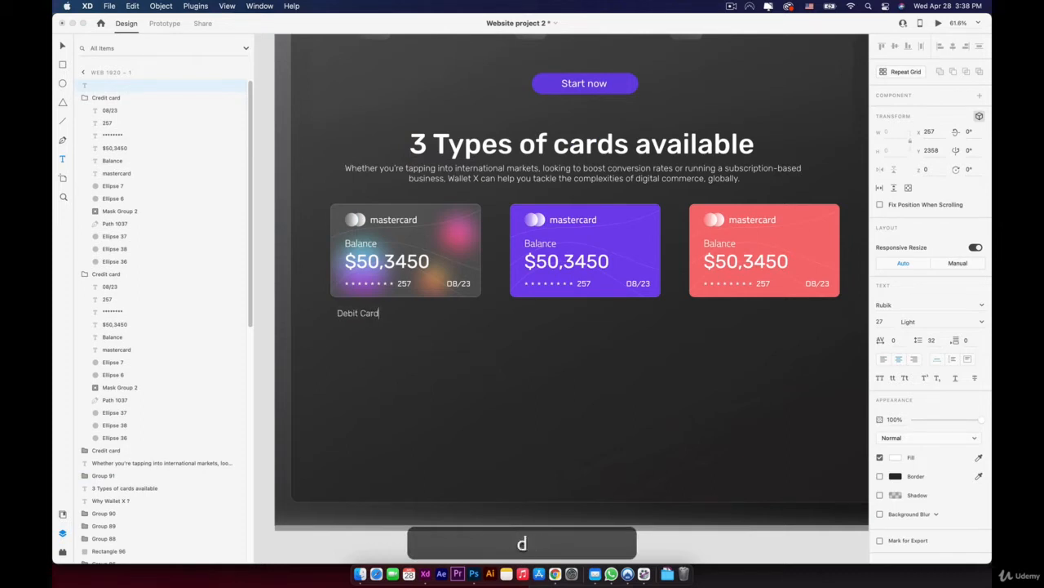
{"action": "left_click", "coordinate": [63, 47]}
Center the "Debit Card" label beneath the first card and set its text to size 33, Regular weight
{"action": "left_click", "coordinate": [359, 318]}
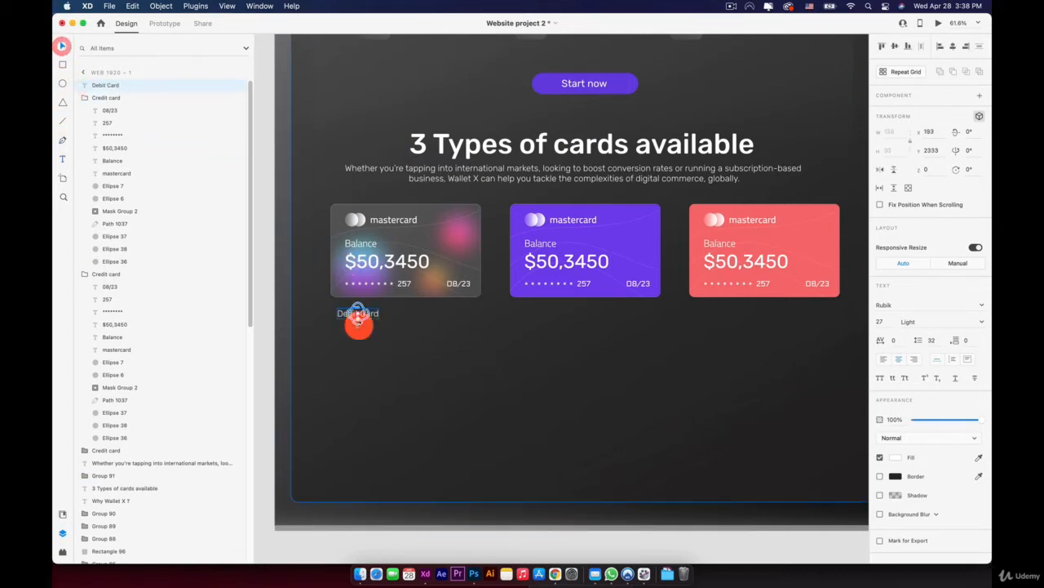
{"action": "left_click_drag", "start_coordinate": [372, 317], "coordinate": [404, 310]}
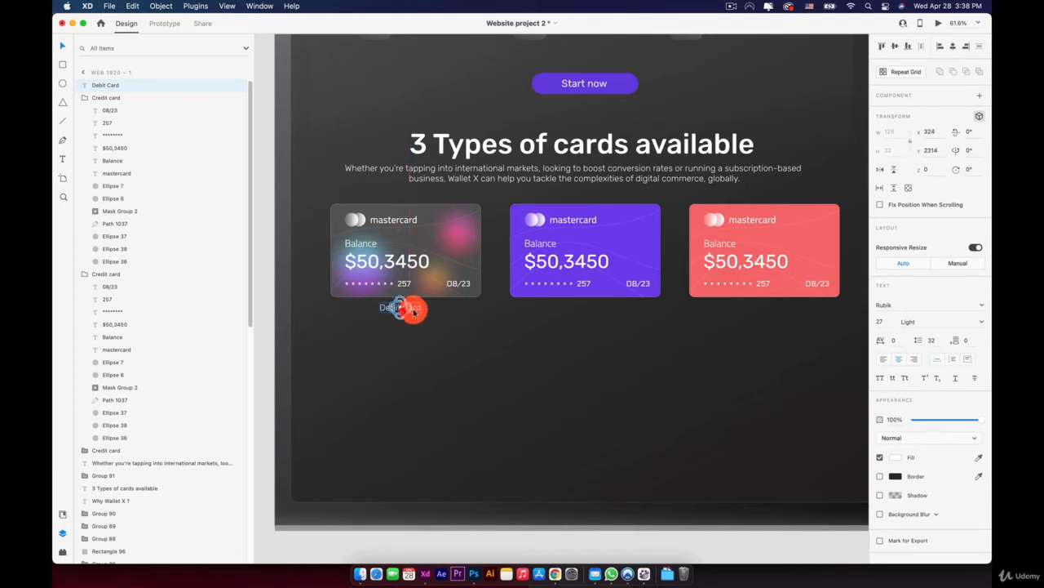
{"action": "left_click_drag", "start_coordinate": [399, 316], "coordinate": [399, 311]}
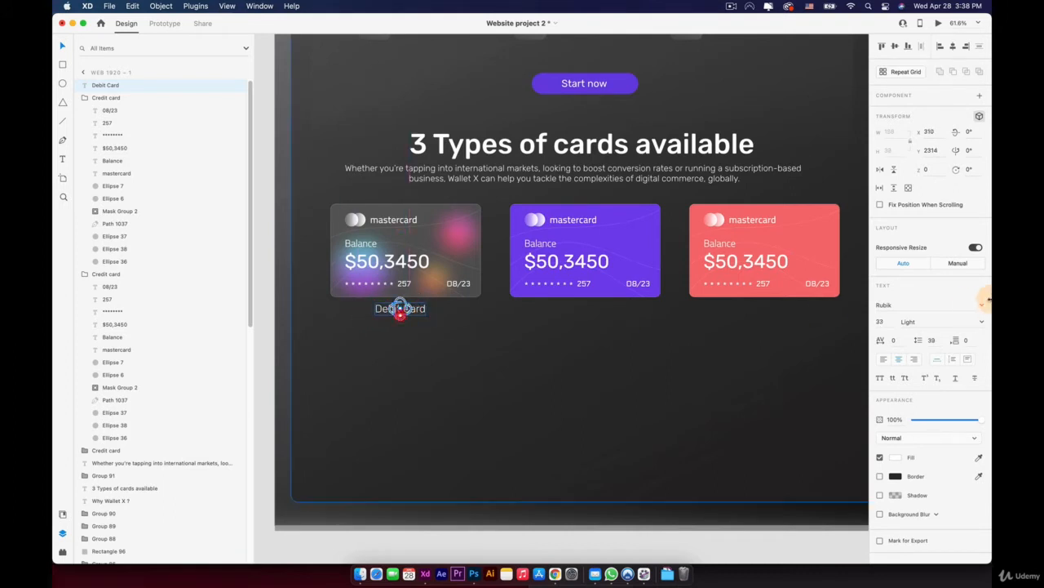
{"action": "left_click", "coordinate": [981, 322]}
{"action": "left_click", "coordinate": [922, 335]}
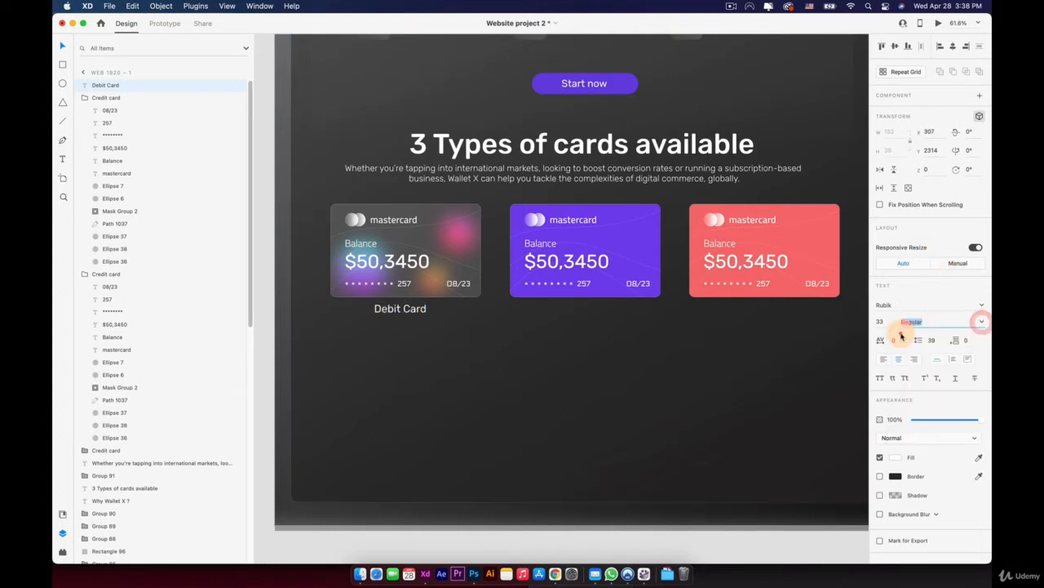
{"action": "left_click_drag", "start_coordinate": [427, 319], "coordinate": [419, 313]}
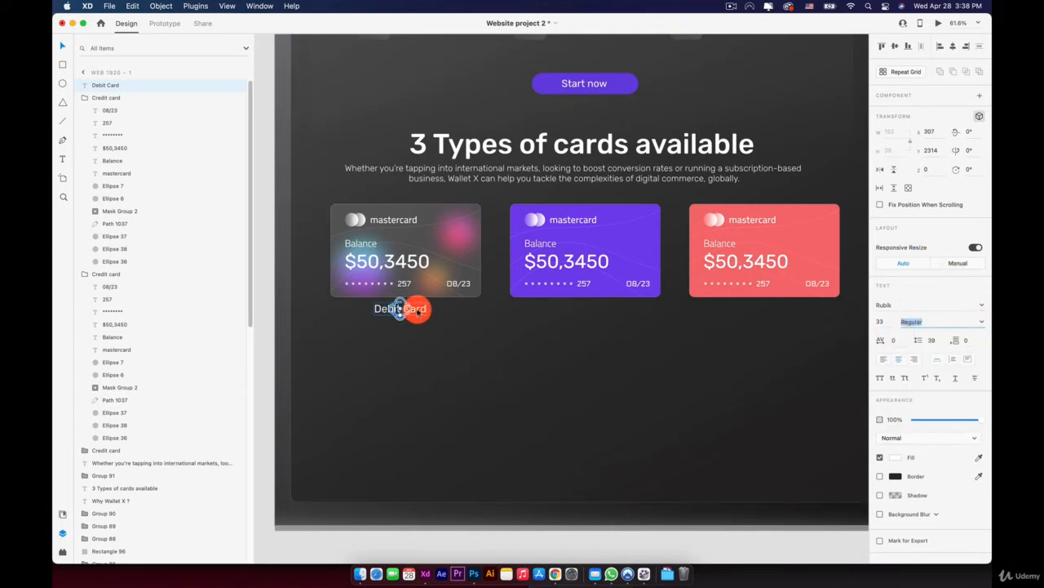
Put an X in front of the first card's label so it reads "XDebit Card"
{"action": "double_click", "coordinate": [376, 308]}
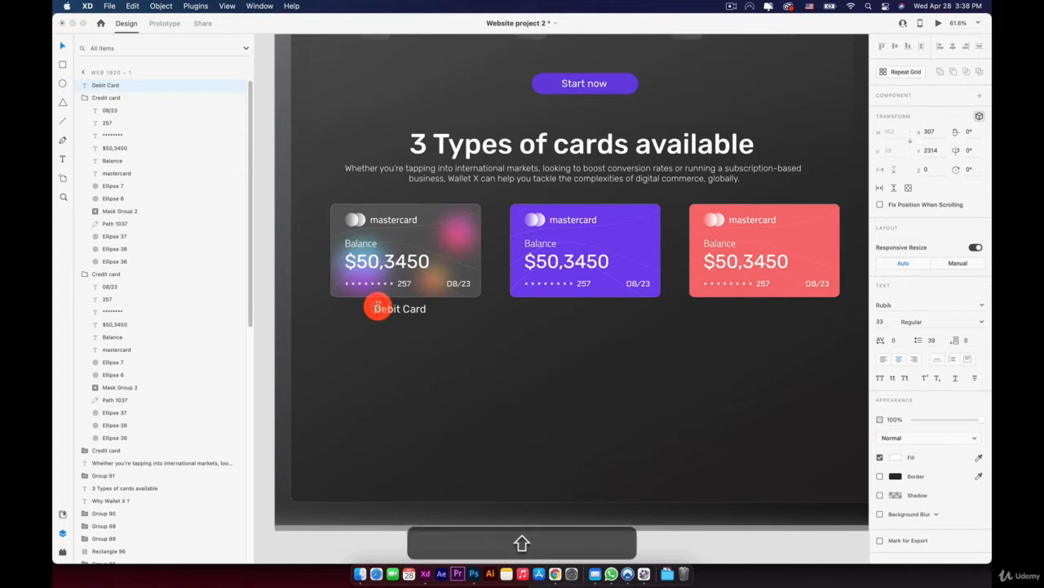
{"action": "type", "text": "X"}
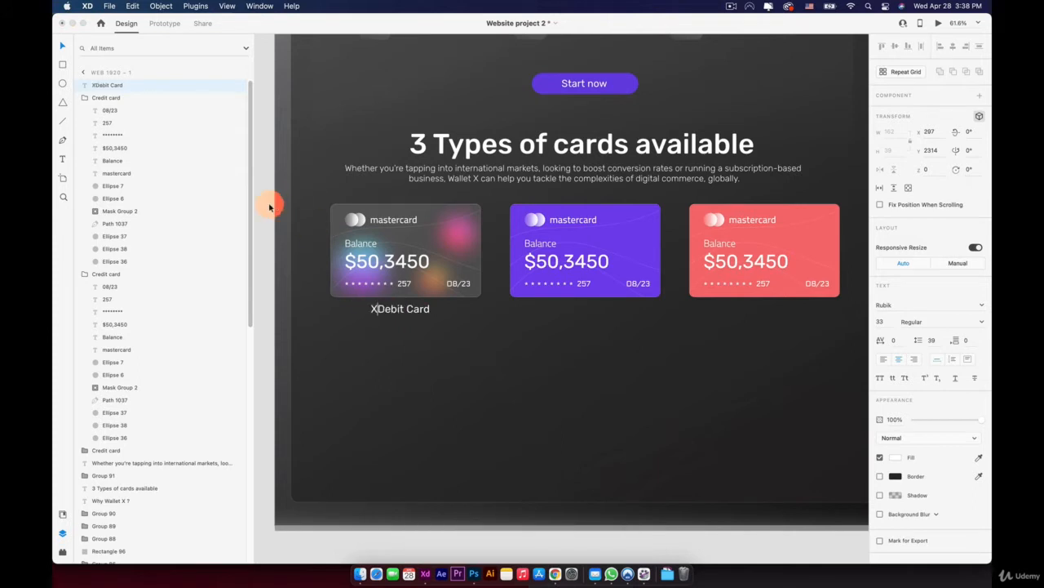
{"action": "left_click", "coordinate": [60, 50]}
Duplicate the "XDebit Card" label beneath the purple card and change the copy's text to "XDigital Card"
{"action": "left_click", "coordinate": [418, 309]}
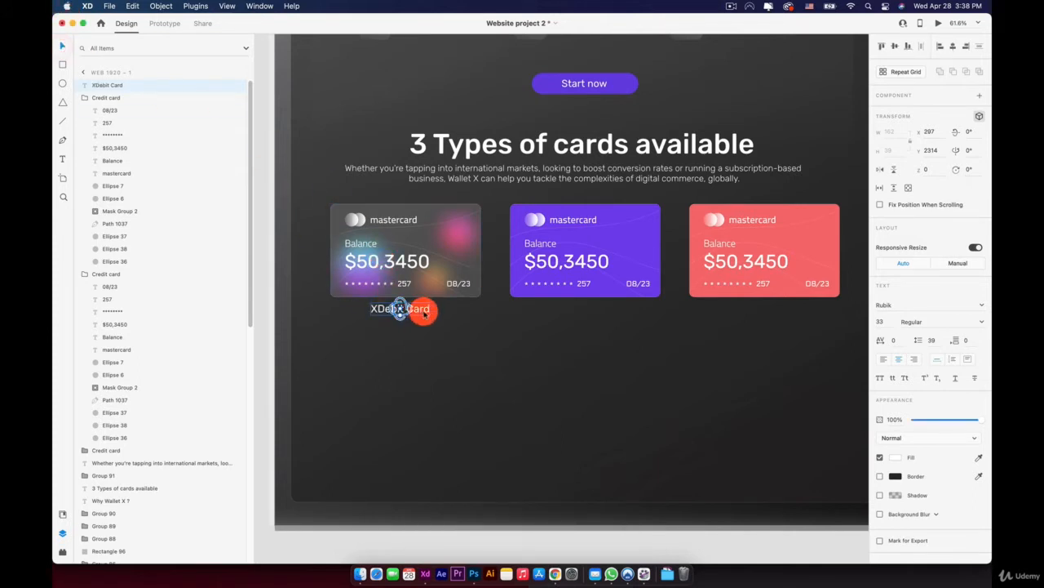
{"action": "left_click_drag", "start_coordinate": [414, 312], "coordinate": [602, 313]}
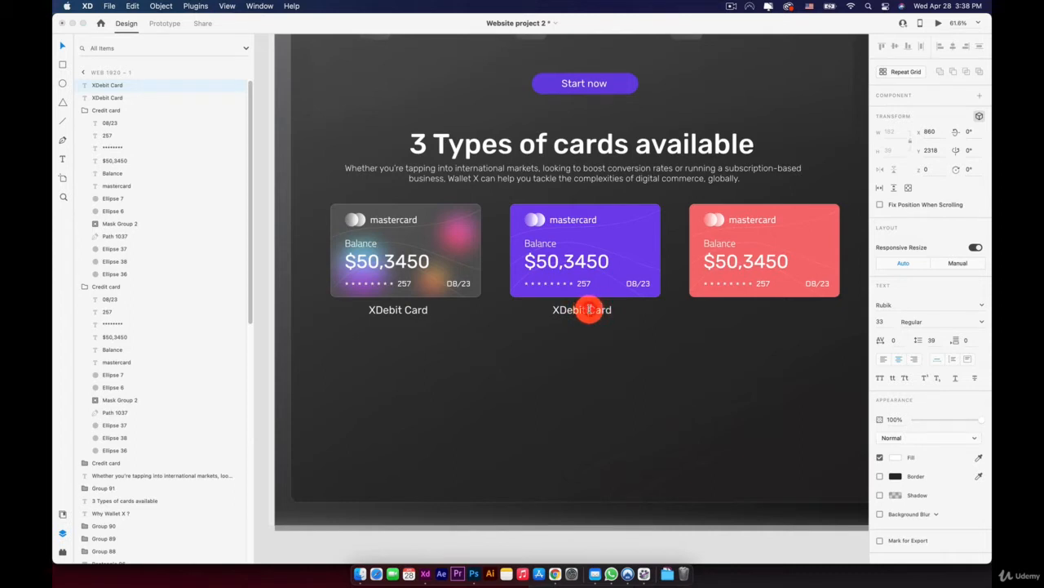
{"action": "key", "text": "Right"}
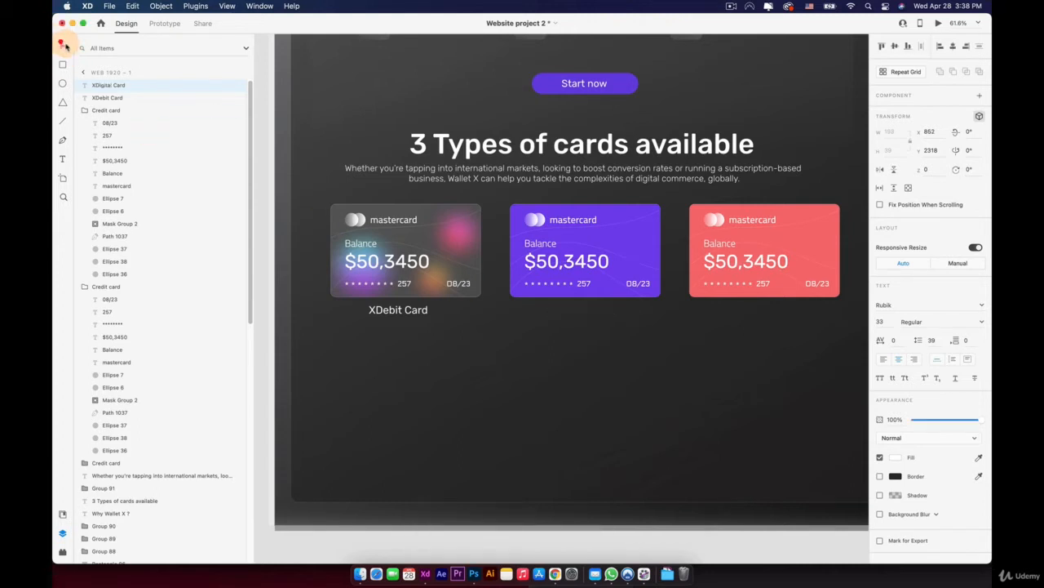
Place a copy of the "XDigital Card" label beneath the red card, level with the other labels
{"action": "left_click", "coordinate": [602, 310]}
{"action": "left_click_drag", "start_coordinate": [602, 313], "coordinate": [784, 315]}
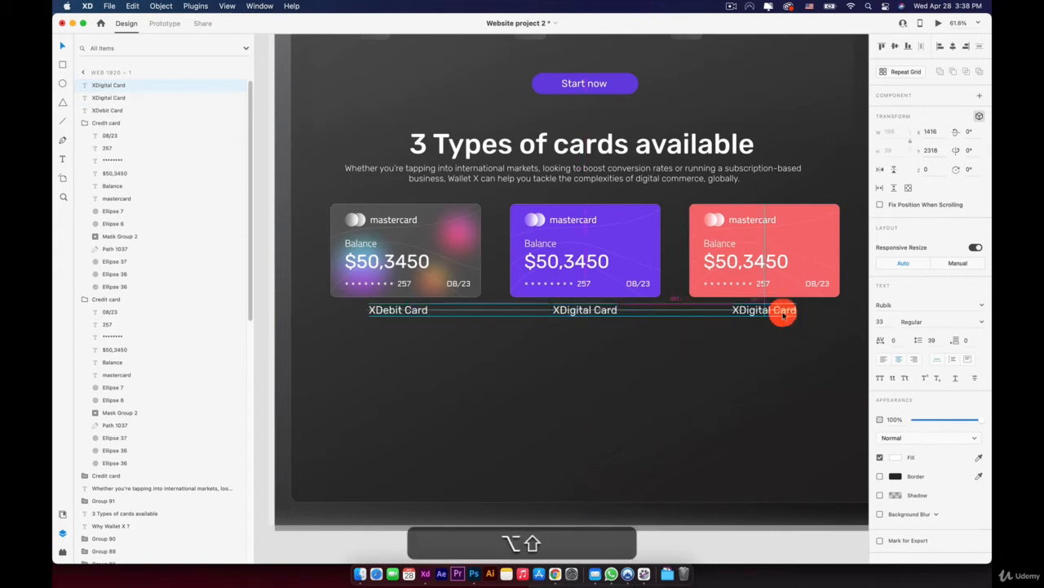
{"action": "key", "text": "super+z"}
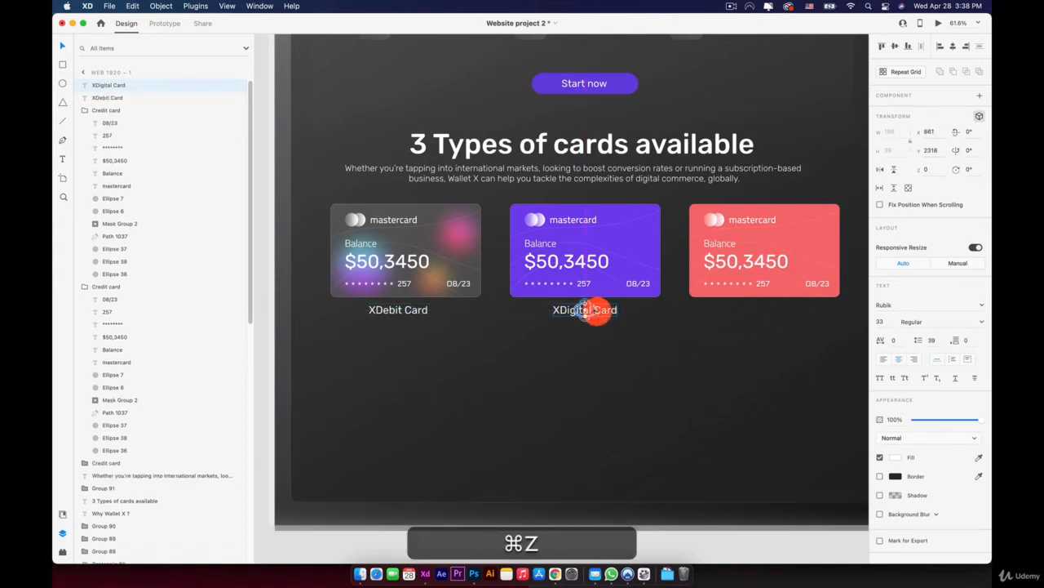
{"action": "left_click_drag", "start_coordinate": [605, 310], "coordinate": [789, 311]}
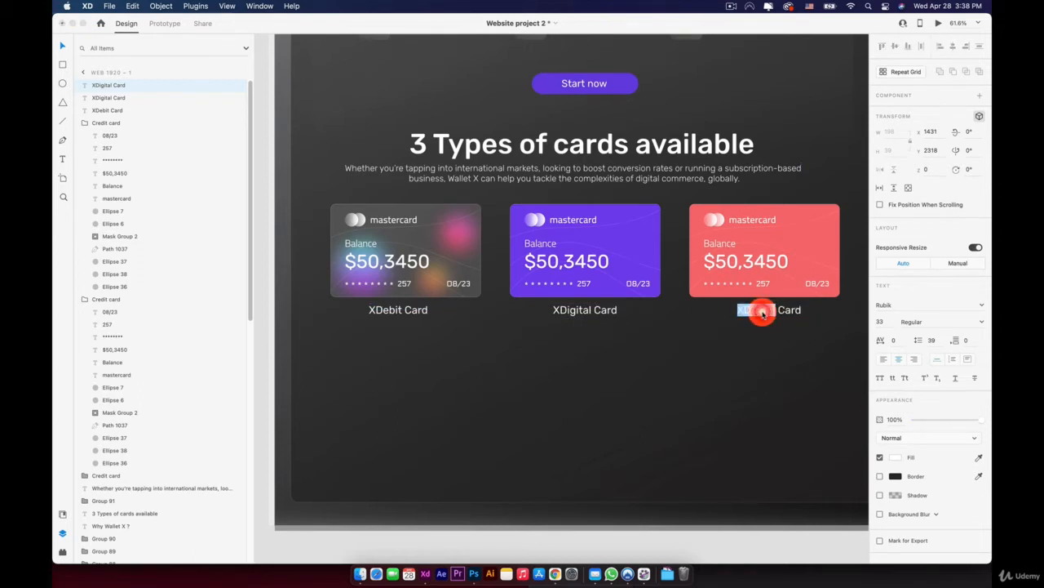
Change the copied label's text to "XCredit Card" and center it beneath the red card
{"action": "key", "text": "Right"}
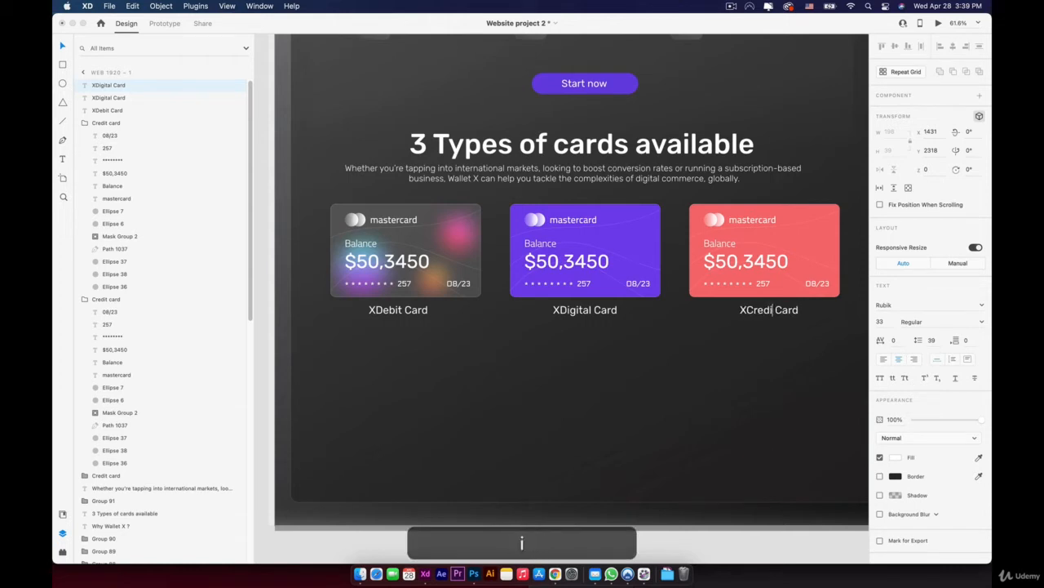
{"action": "key", "text": "Escape"}
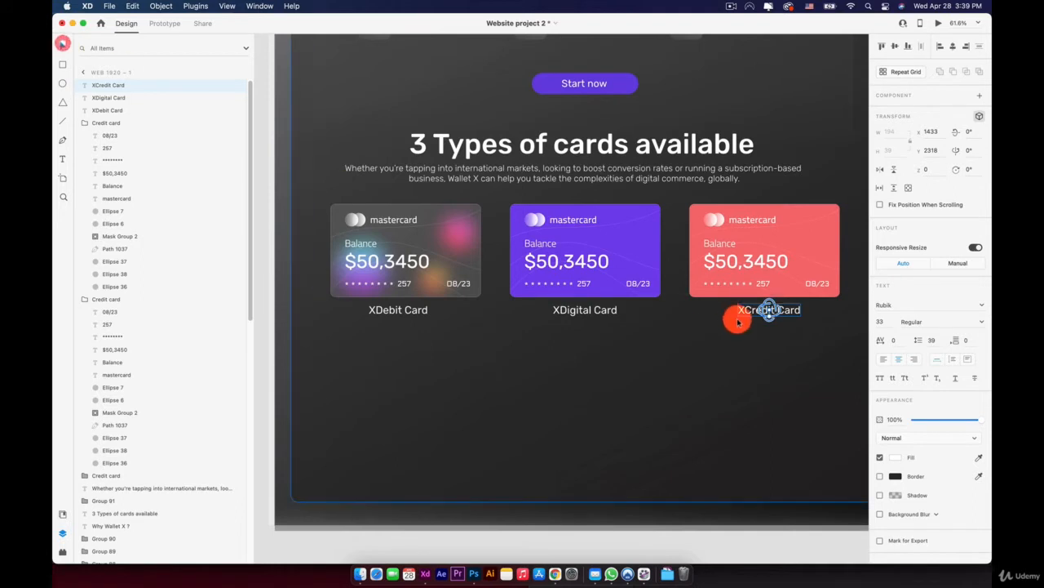
{"action": "left_click_drag", "start_coordinate": [786, 311], "coordinate": [782, 312]}
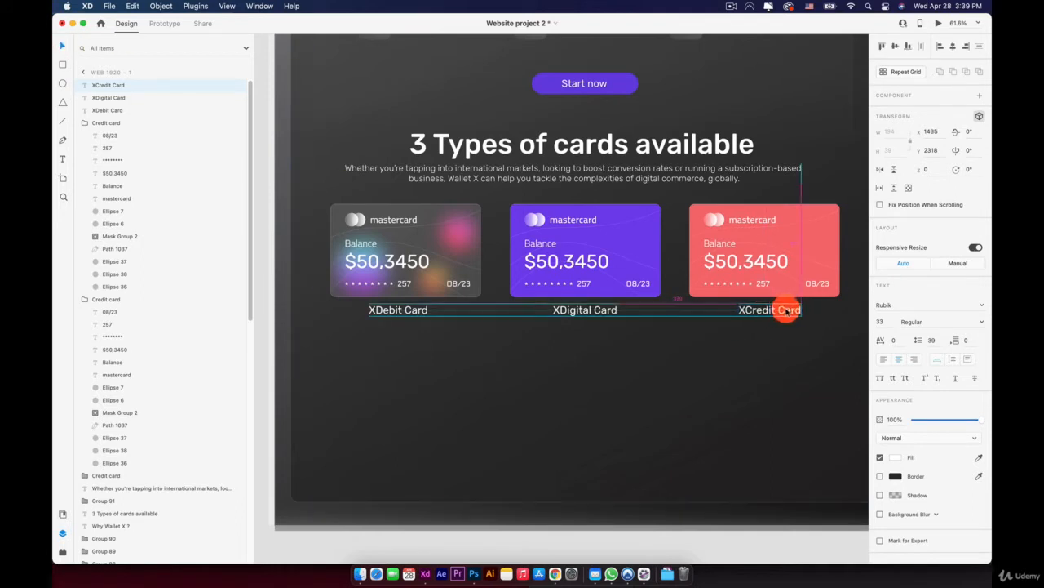
{"action": "left_click", "coordinate": [678, 344]}
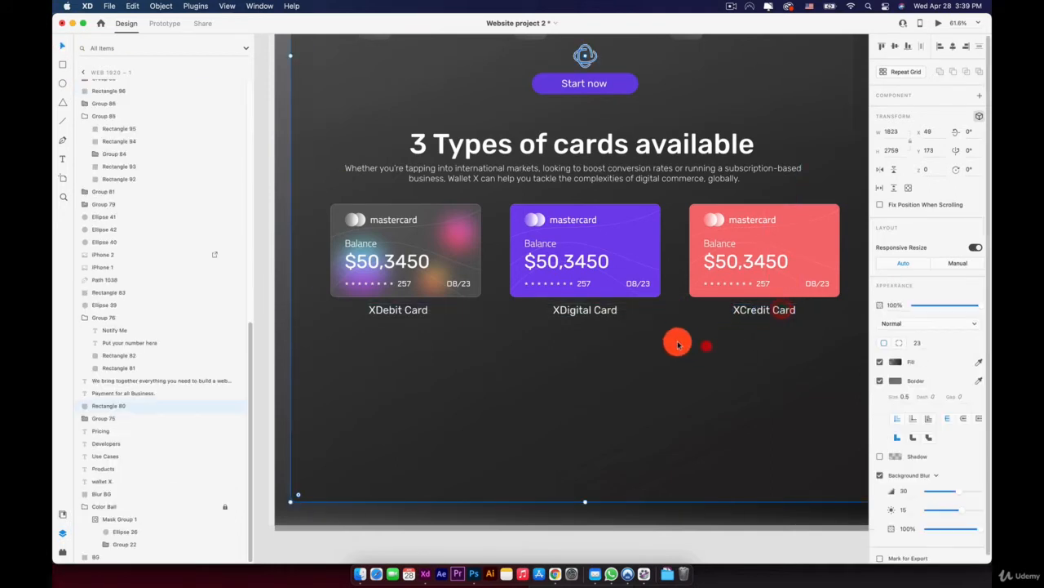
Set the font weight of the XDebit Card, XDigital Card and XCredit Card labels to Medium
{"action": "scroll", "coordinate": [668, 338], "scroll_direction": "down", "scroll_amount": 5}
{"action": "key", "text": "space"}
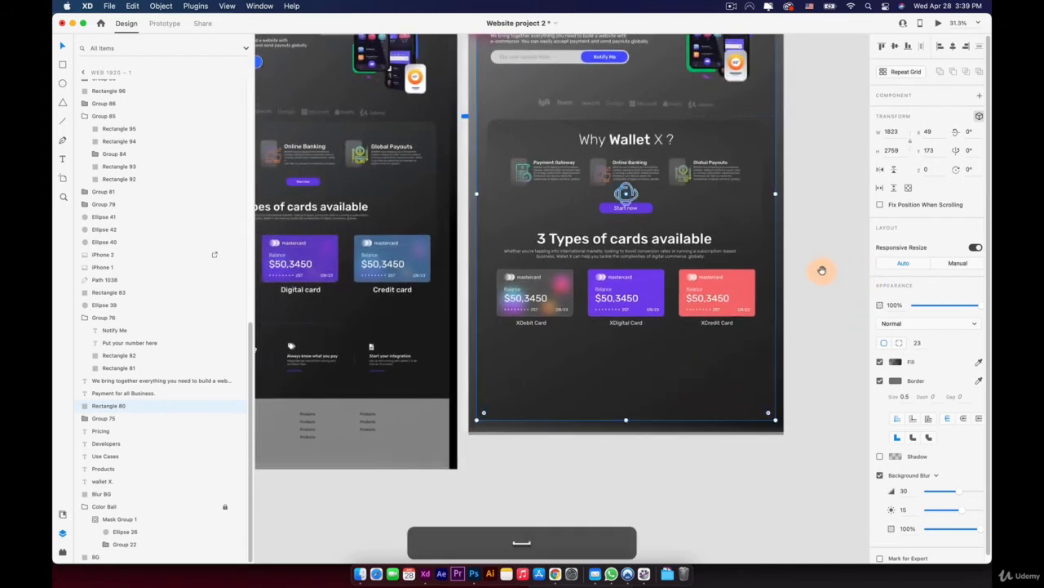
{"action": "left_click_drag", "start_coordinate": [821, 270], "coordinate": [804, 237]}
{"action": "scroll", "coordinate": [746, 297], "scroll_direction": "up", "scroll_amount": 5}
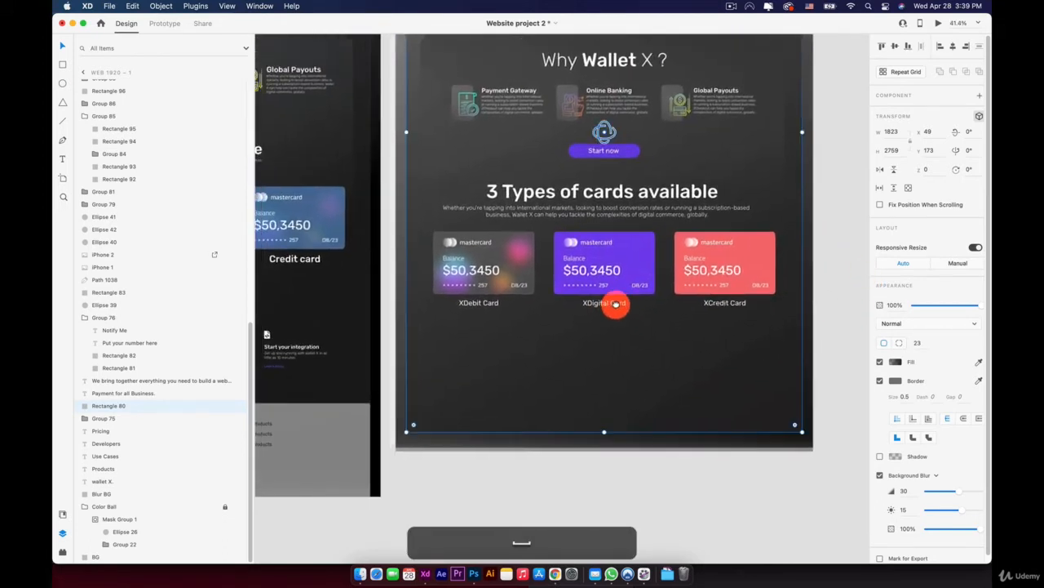
{"action": "left_click", "coordinate": [617, 309]}
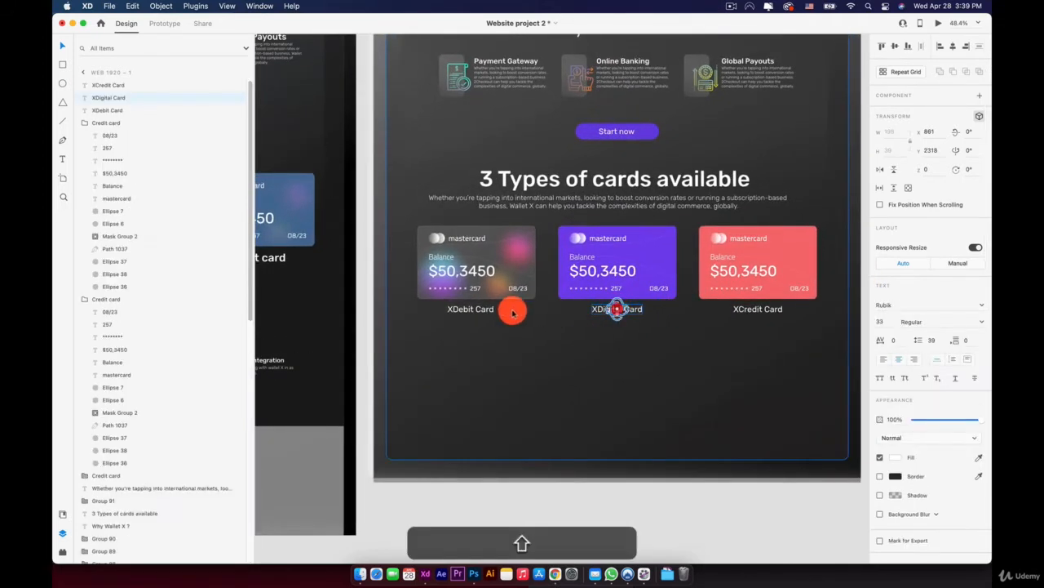
{"action": "left_click", "coordinate": [496, 309], "text": "shift"}
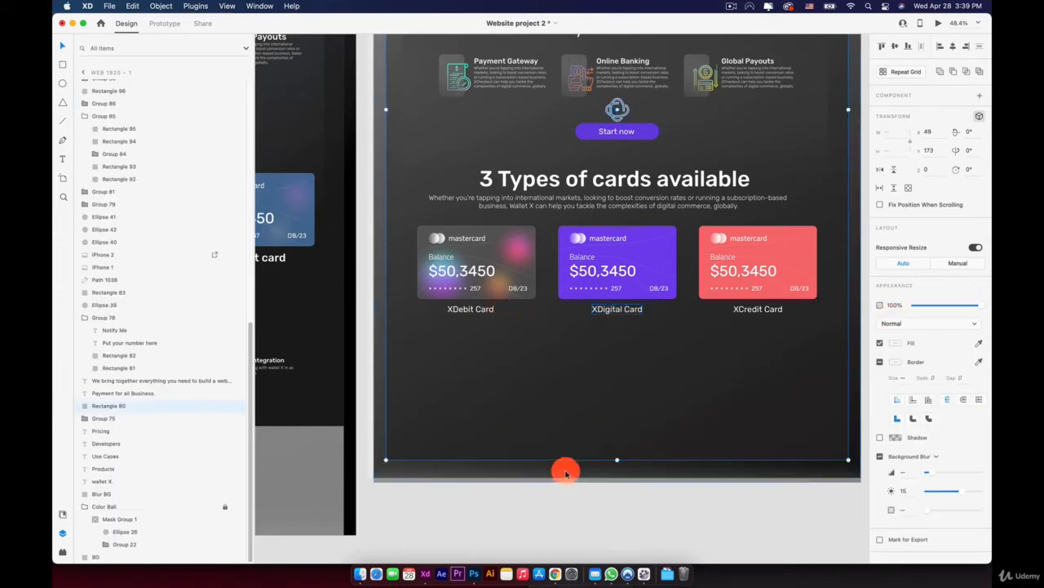
{"action": "left_click", "coordinate": [538, 500]}
{"action": "left_click", "coordinate": [463, 310]}
{"action": "left_click", "coordinate": [618, 310], "text": "shift"}
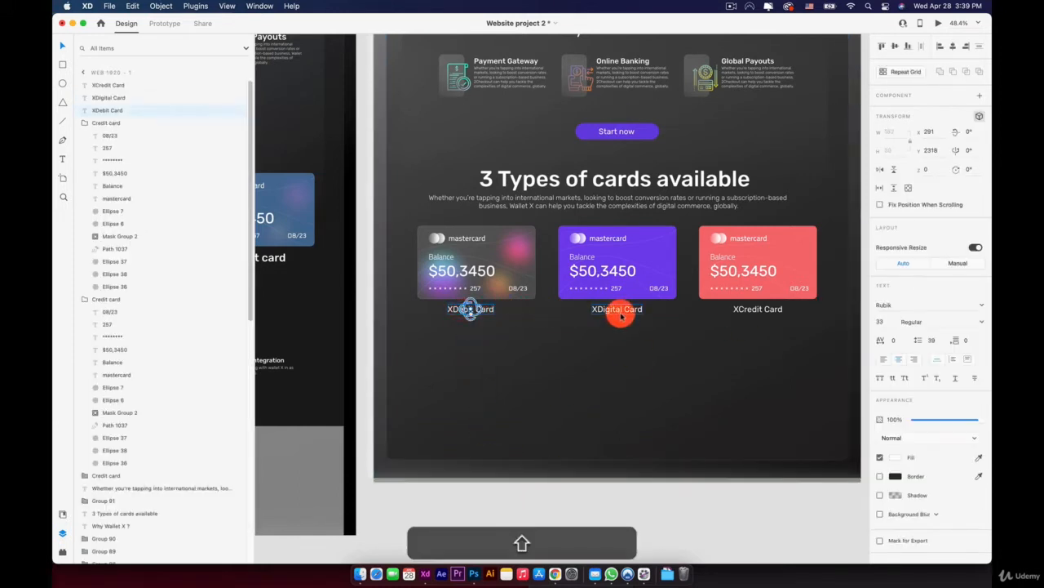
{"action": "left_click", "coordinate": [753, 311], "text": "shift"}
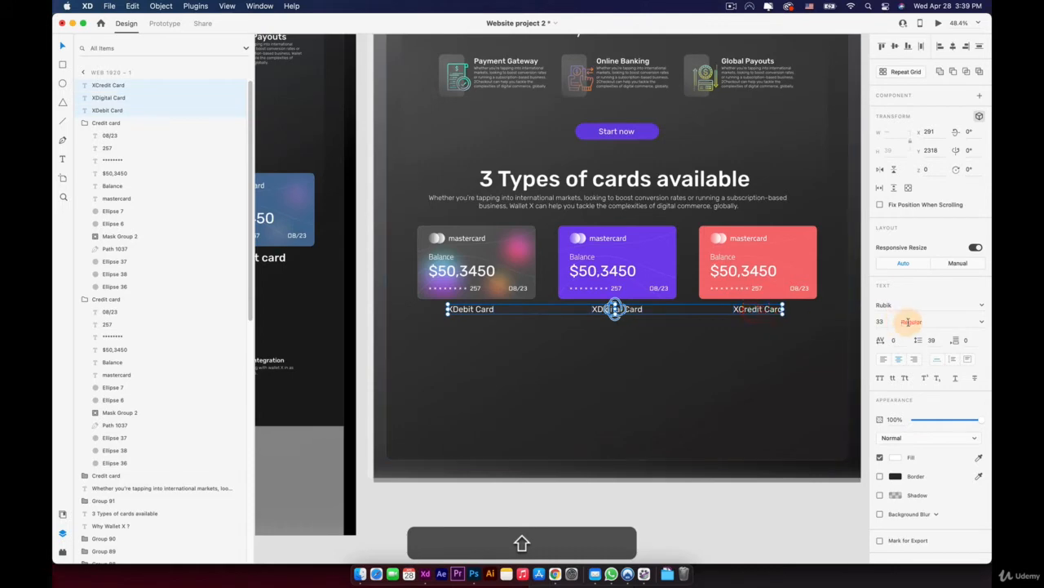
{"action": "left_click", "coordinate": [982, 321]}
{"action": "left_click", "coordinate": [911, 367]}
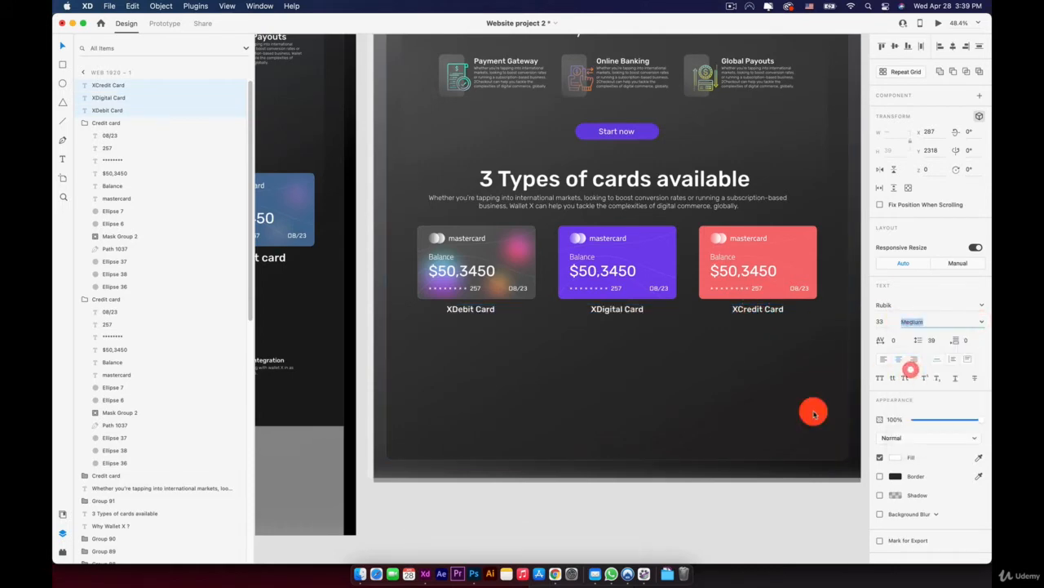
{"action": "left_click", "coordinate": [629, 520]}
Extend the Blur BG rectangle of the Web 1920 – 1 page downward to a height of about 3236
{"action": "scroll", "coordinate": [628, 359], "scroll_direction": "down", "scroll_amount": 3}
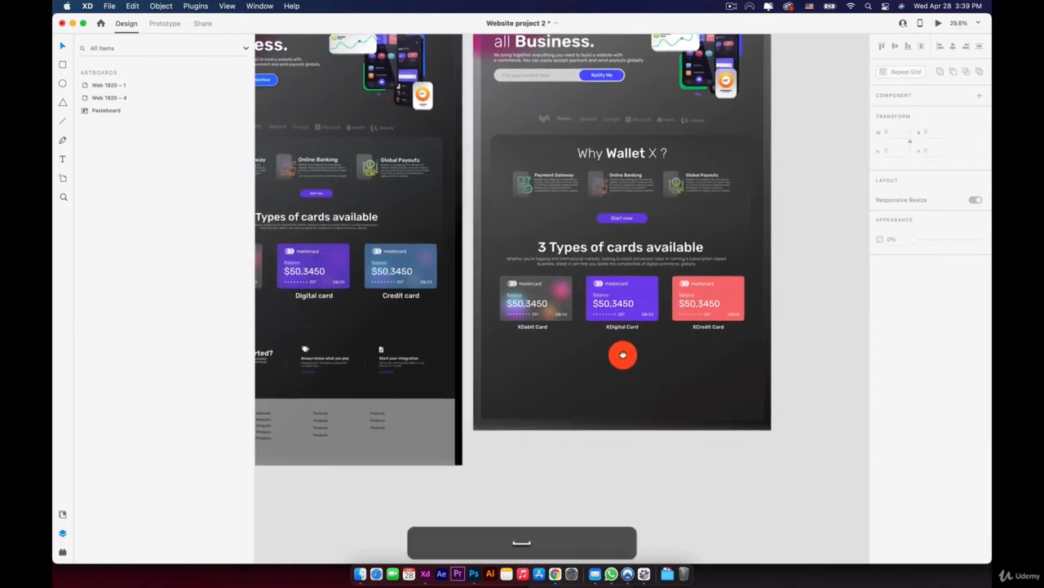
{"action": "scroll", "coordinate": [628, 359], "scroll_direction": "down", "scroll_amount": 5}
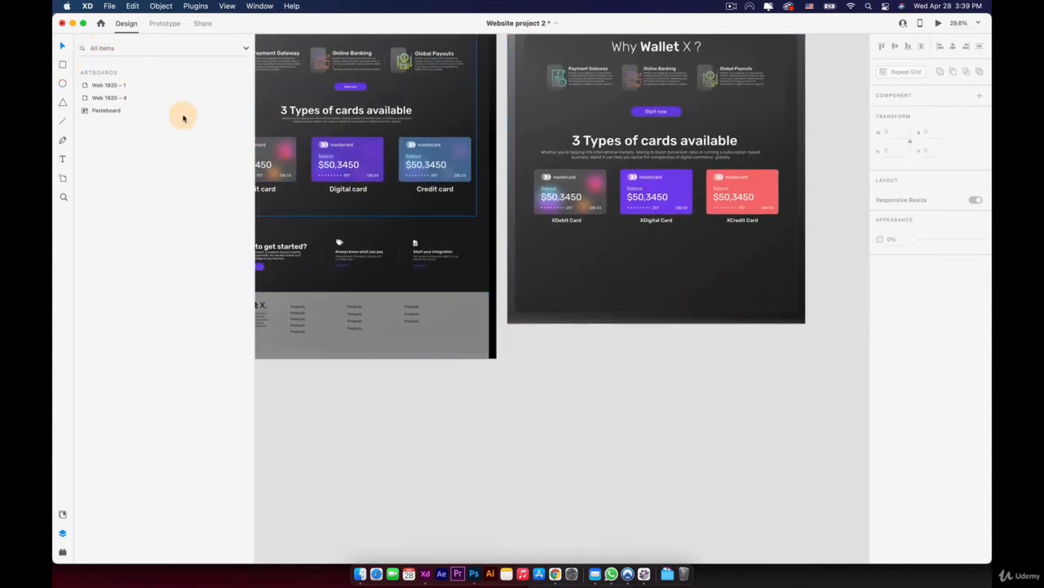
{"action": "left_click", "coordinate": [569, 297]}
{"action": "left_click", "coordinate": [538, 327]}
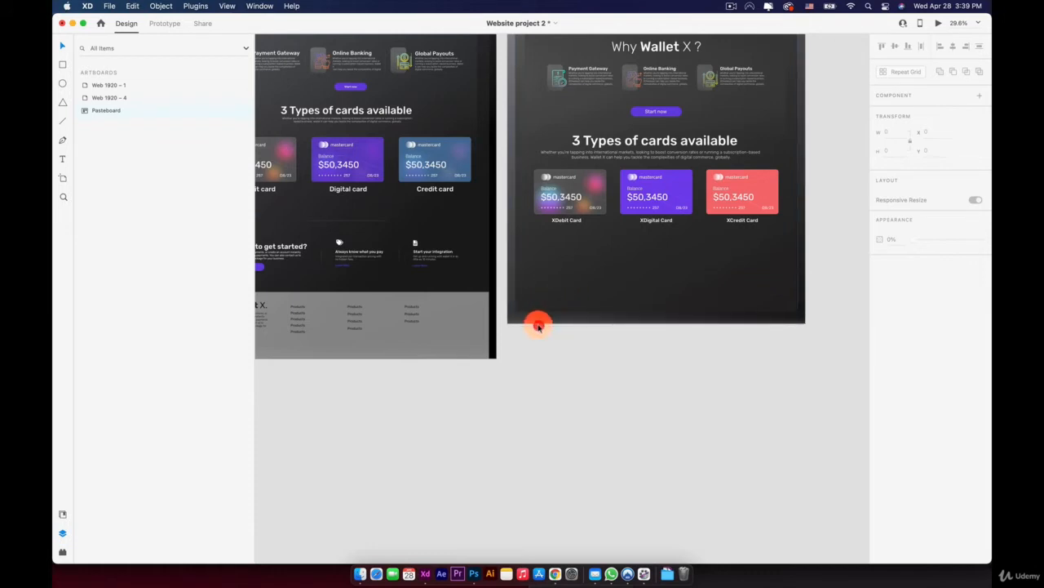
{"action": "left_click", "coordinate": [514, 319]}
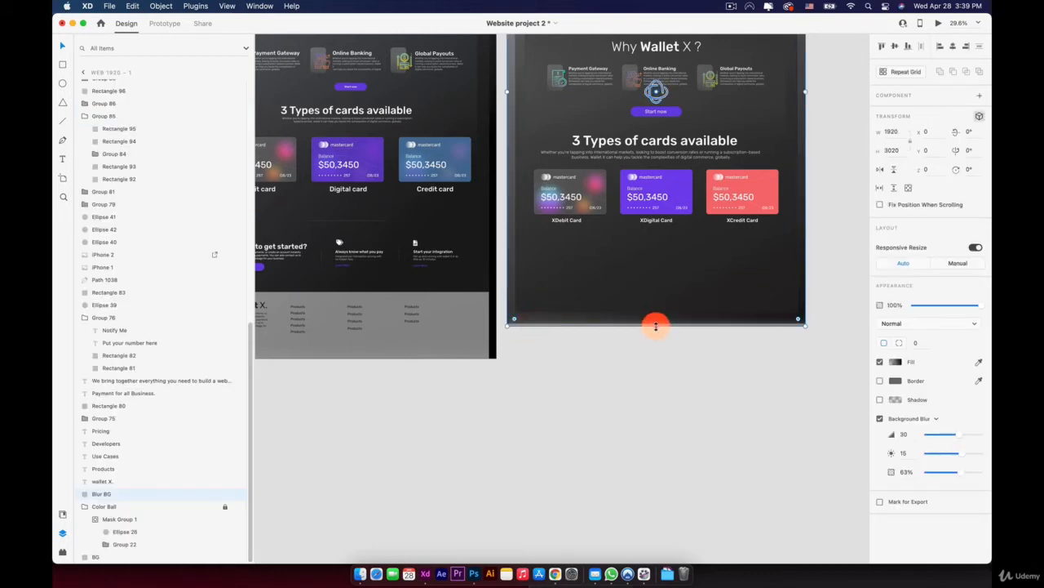
{"action": "left_click_drag", "start_coordinate": [655, 326], "coordinate": [651, 359]}
{"action": "left_click", "coordinate": [573, 321]}
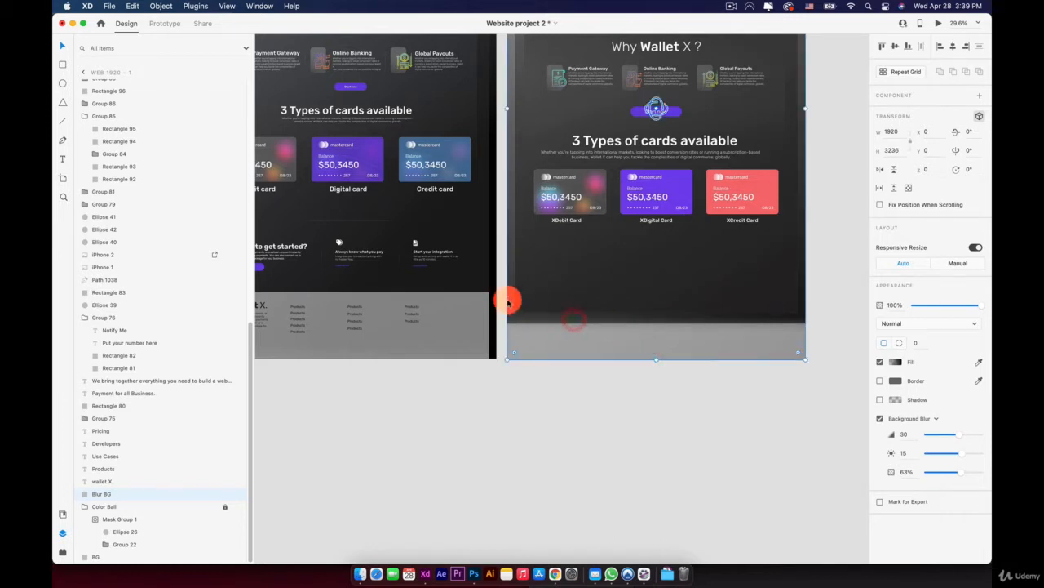
{"action": "left_click", "coordinate": [508, 299]}
Stretch the BG rectangle of the Web 1920 – 1 page downward to a height of about 3236, matching the blur layer
{"action": "scroll", "coordinate": [560, 199], "scroll_direction": "down", "scroll_amount": 5}
{"action": "left_click_drag", "start_coordinate": [601, 175], "coordinate": [624, 277]}
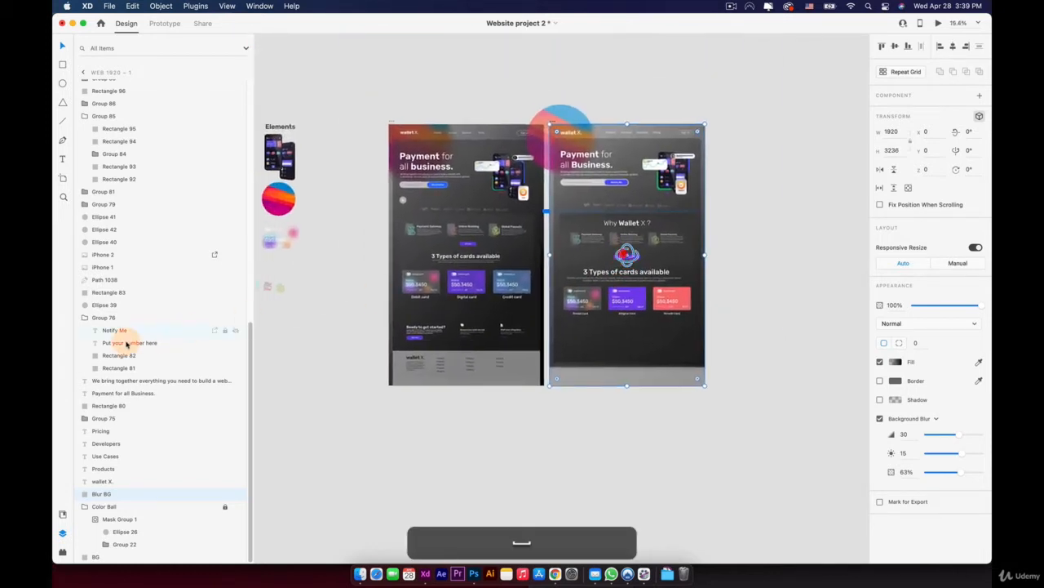
{"action": "left_click", "coordinate": [122, 508]}
{"action": "left_click", "coordinate": [108, 560]}
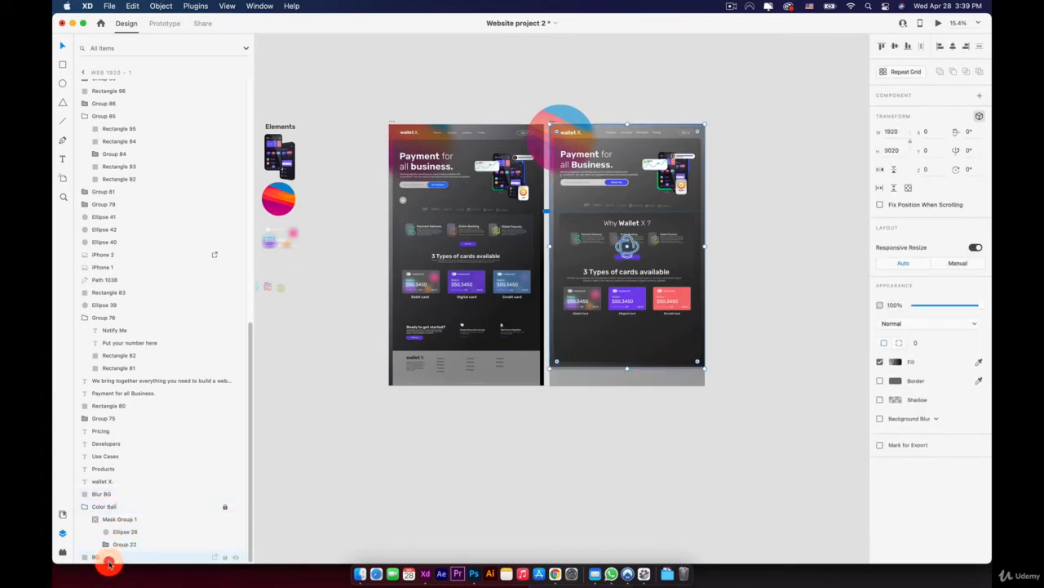
{"action": "left_click_drag", "start_coordinate": [625, 373], "coordinate": [623, 384]}
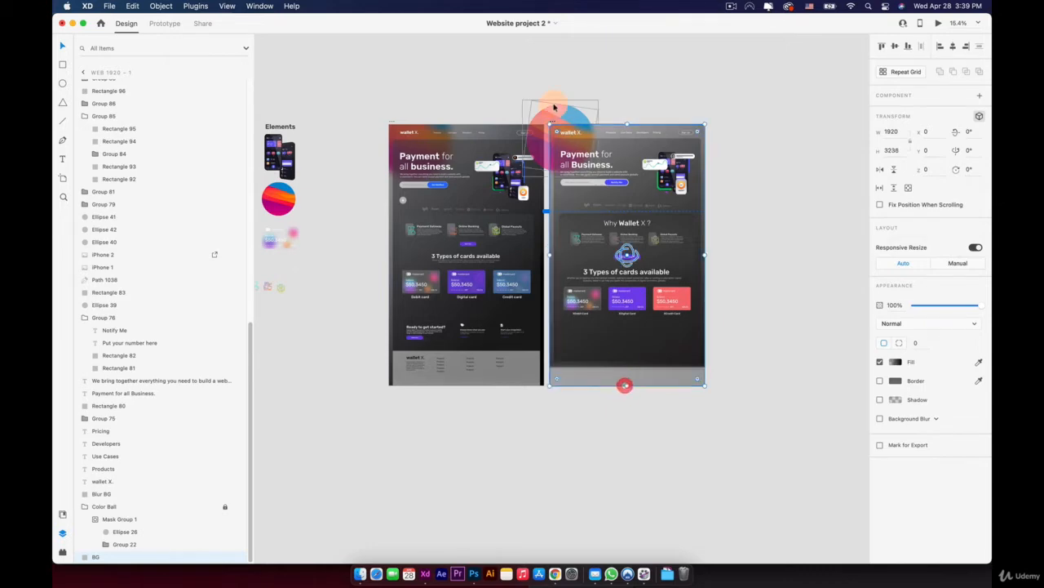
Extend the Web 1920 – 1 artboard downward until its bottom edge is level with the Web 1920 – 4 artboard
{"action": "left_click", "coordinate": [553, 121]}
{"action": "scroll", "coordinate": [553, 121], "scroll_direction": "up", "scroll_amount": 5}
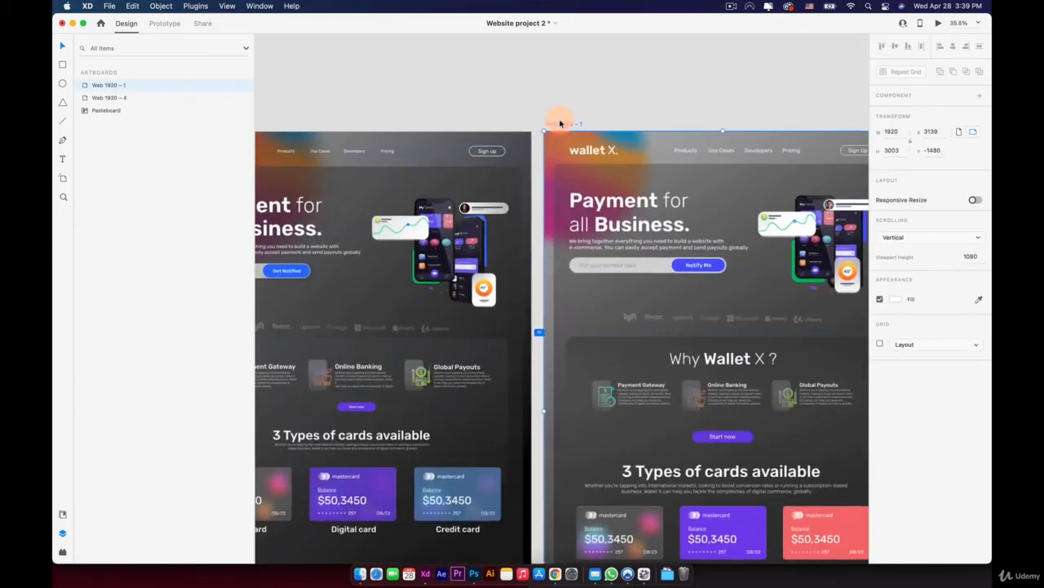
{"action": "left_click", "coordinate": [561, 119]}
{"action": "scroll", "coordinate": [561, 119], "scroll_direction": "down", "scroll_amount": 5}
{"action": "left_click", "coordinate": [620, 350]}
{"action": "left_click", "coordinate": [629, 382]}
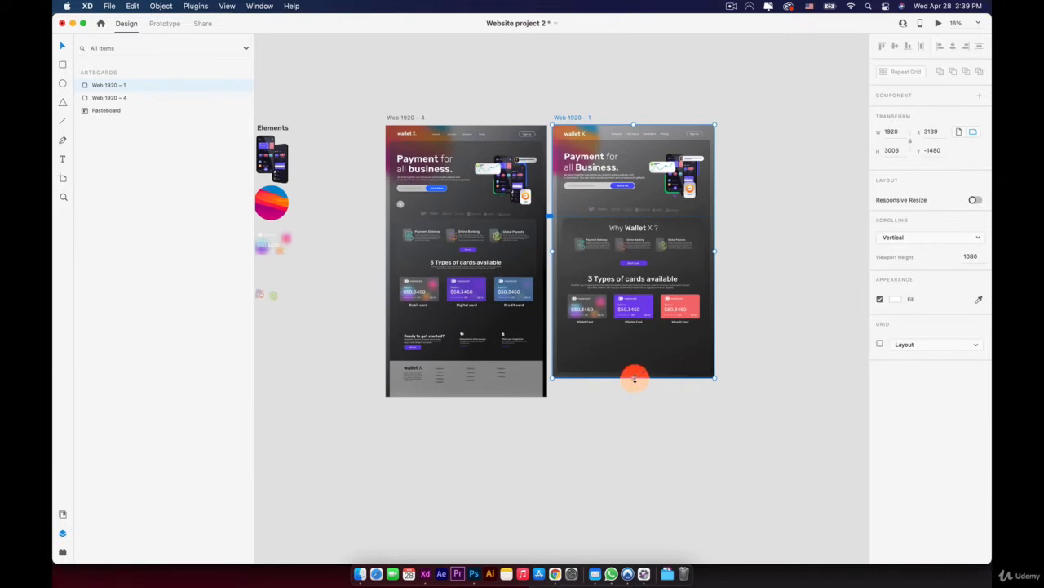
{"action": "left_click_drag", "start_coordinate": [635, 378], "coordinate": [633, 396]}
{"action": "left_click", "coordinate": [630, 425]}
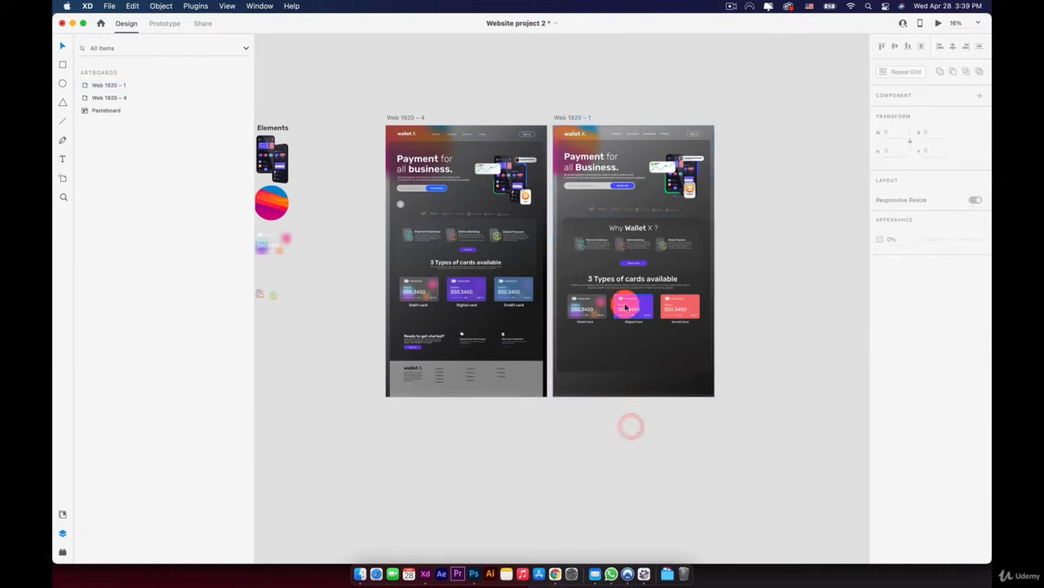
Extend the rounded content panel (Rectangle 80) down to the bottom of the page, to a height of about 3032
{"action": "scroll", "coordinate": [626, 308], "scroll_direction": "up", "scroll_amount": 5}
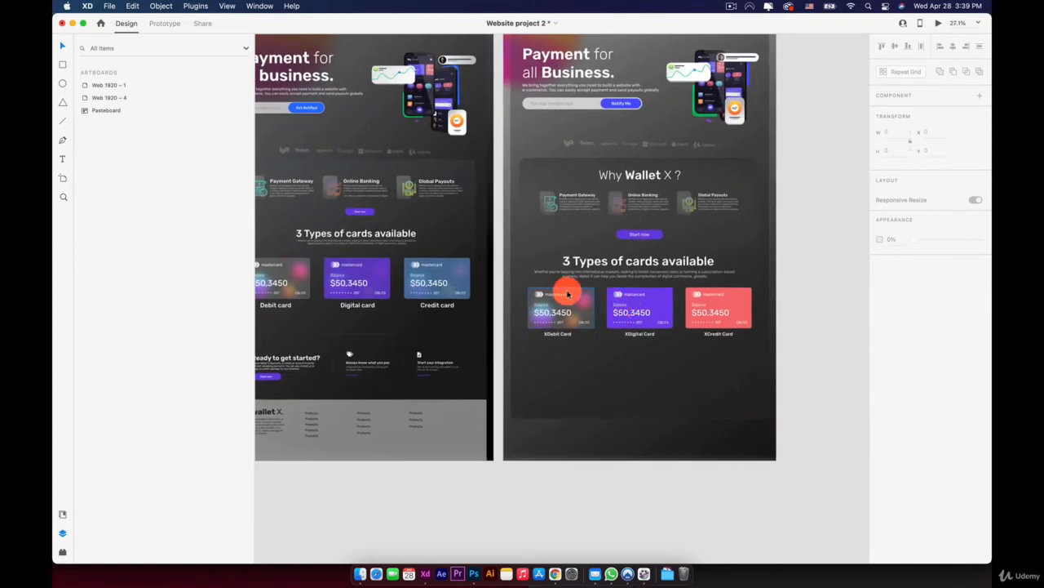
{"action": "key", "text": "space"}
{"action": "left_click_drag", "start_coordinate": [303, 163], "coordinate": [446, 216]}
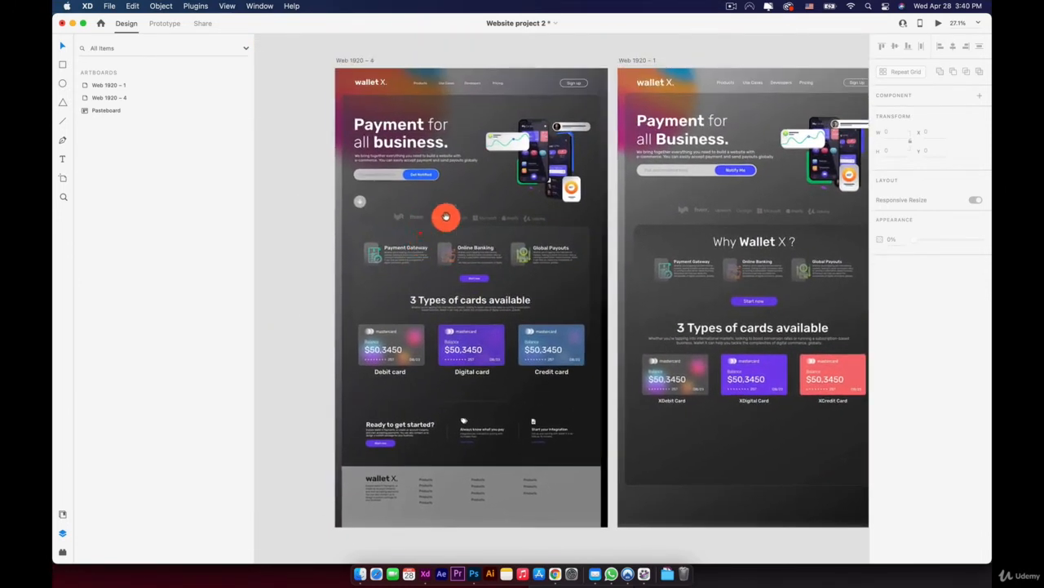
{"action": "left_click_drag", "start_coordinate": [604, 58], "coordinate": [511, 63]}
{"action": "key", "text": "space"}
{"action": "left_click_drag", "start_coordinate": [531, 196], "coordinate": [464, 108]}
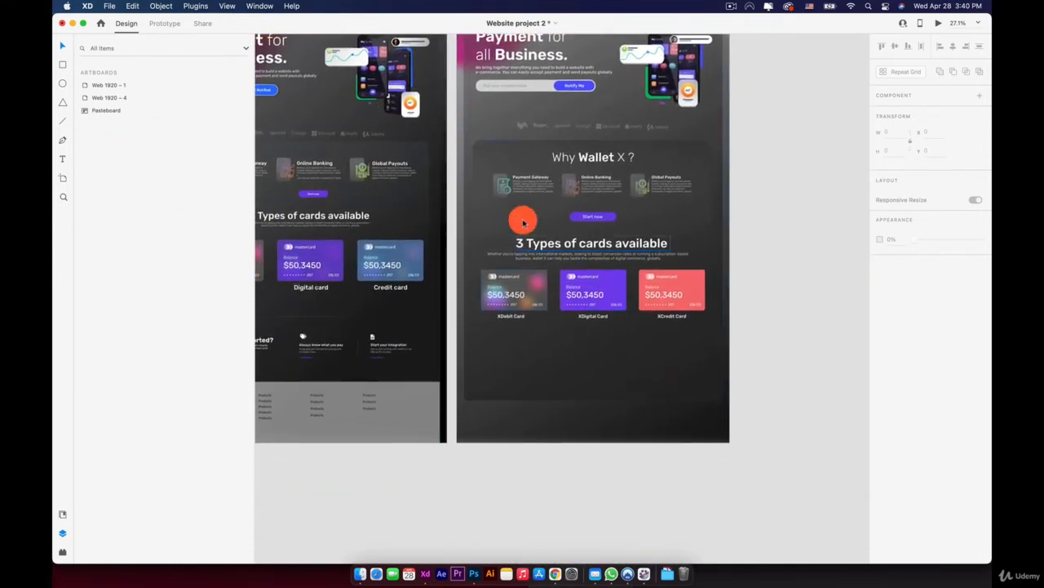
{"action": "left_click", "coordinate": [482, 114]}
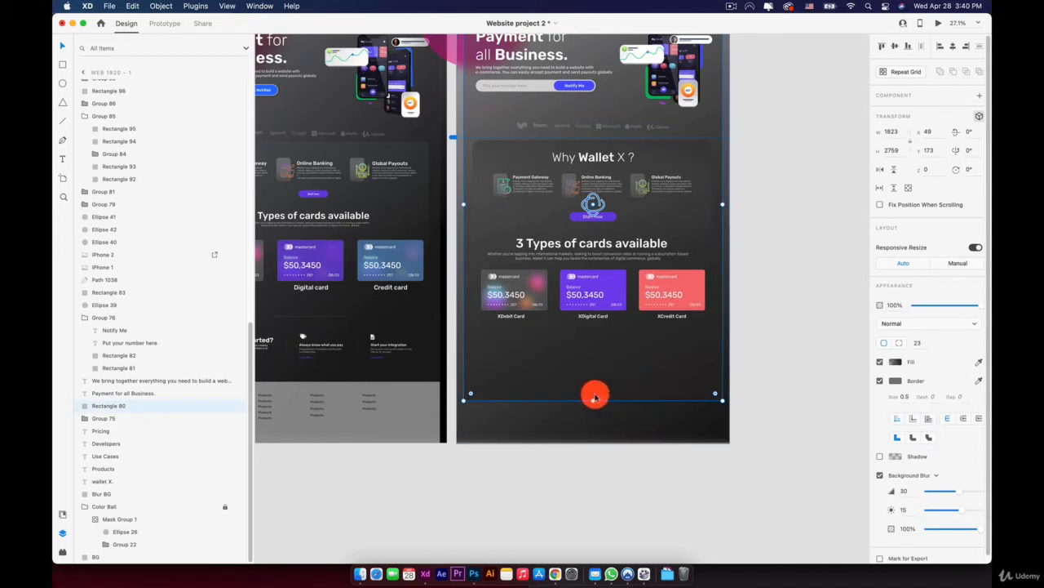
{"action": "left_click_drag", "start_coordinate": [592, 400], "coordinate": [588, 438]}
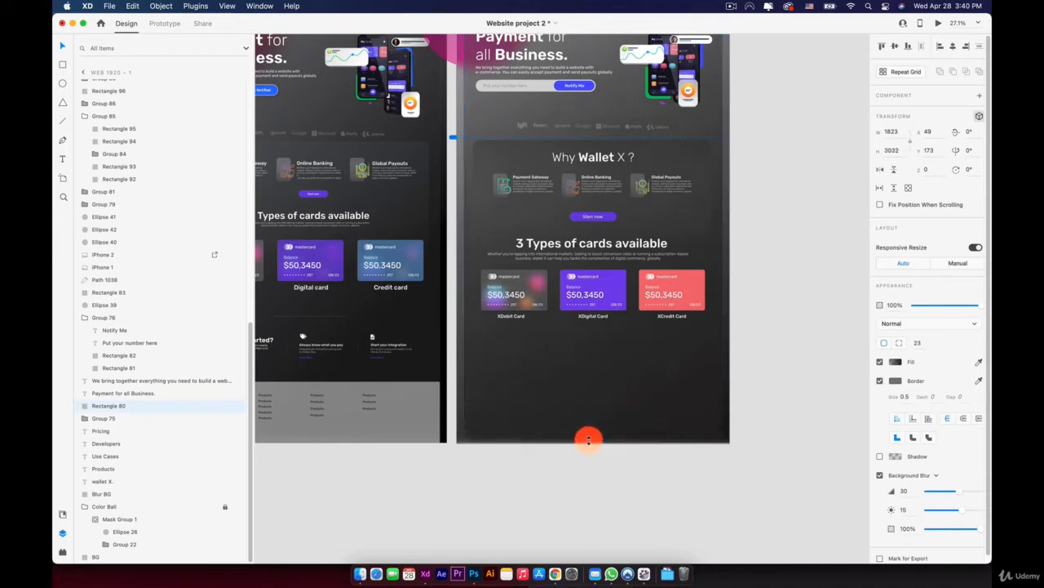
{"action": "left_click", "coordinate": [645, 528]}
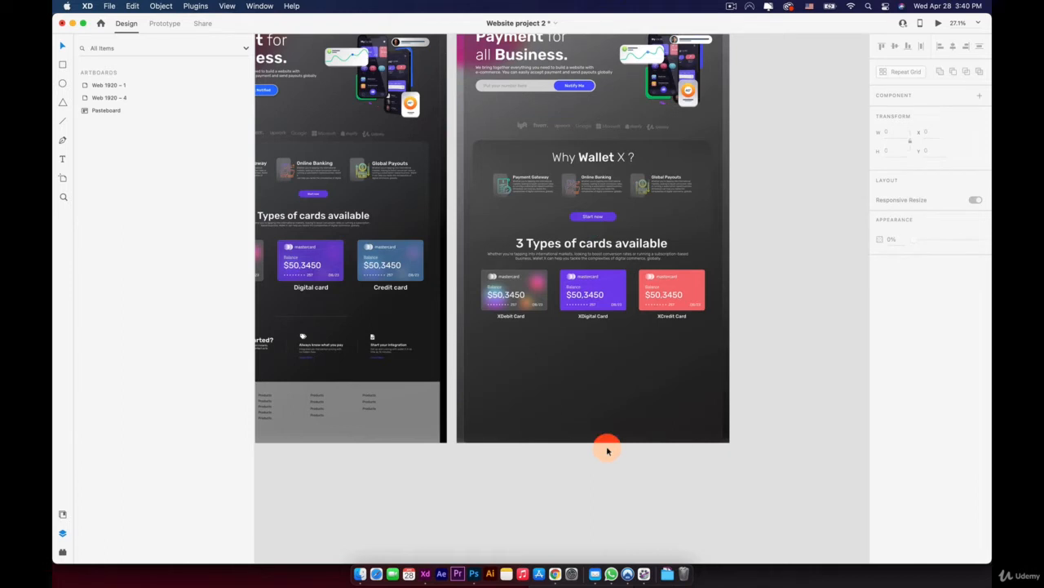
Copy the "Ready to get started?" group from the Web 1920 – 4 page onto the pasteboard below the Web 1920 – 1 page
{"action": "scroll", "coordinate": [578, 348], "scroll_direction": "up", "scroll_amount": 3}
{"action": "key", "text": "space"}
{"action": "left_click_drag", "start_coordinate": [578, 349], "coordinate": [739, 262]}
{"action": "key", "text": "space"}
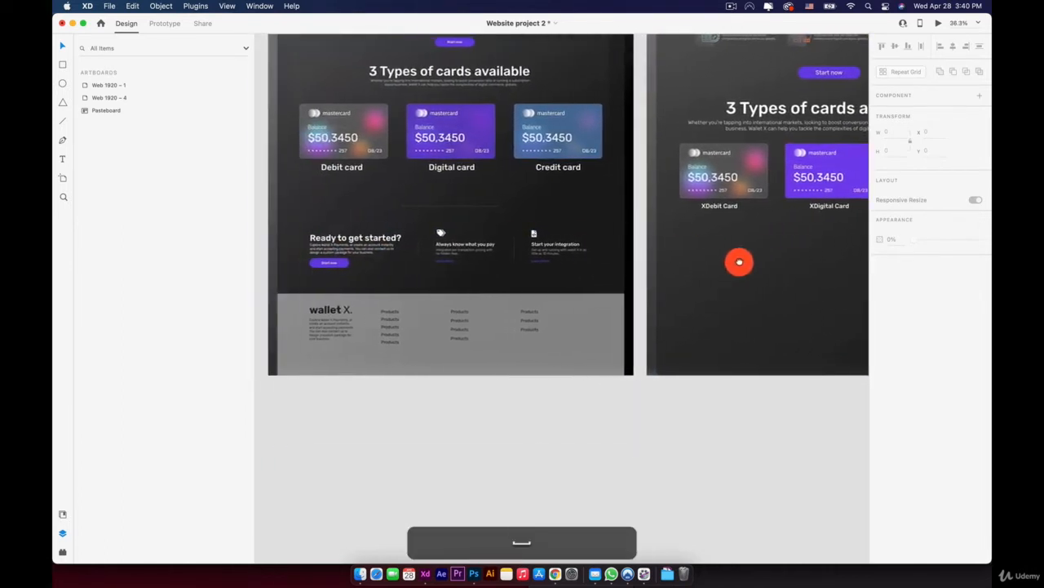
{"action": "scroll", "coordinate": [361, 256], "scroll_direction": "up", "scroll_amount": 3}
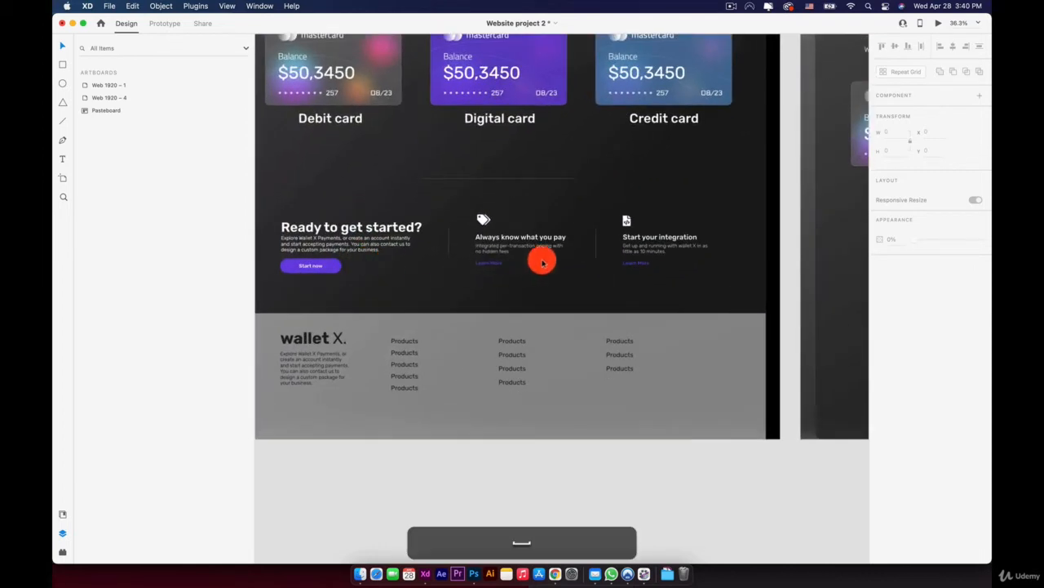
{"action": "key", "text": "space"}
{"action": "left_click_drag", "start_coordinate": [542, 261], "coordinate": [356, 252]}
{"action": "left_click_drag", "start_coordinate": [750, 278], "coordinate": [663, 201]}
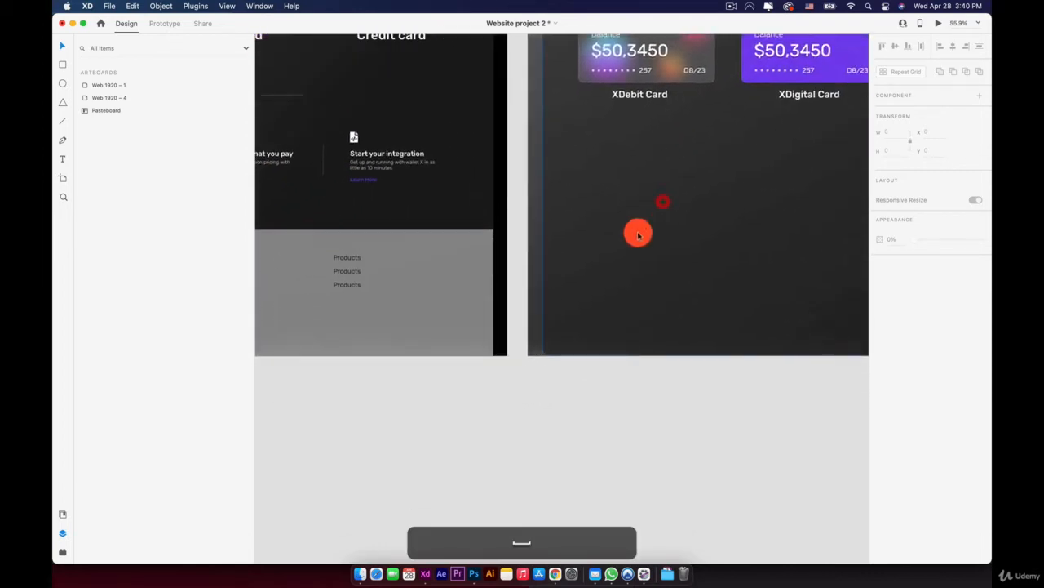
{"action": "scroll", "coordinate": [639, 235], "scroll_direction": "down", "scroll_amount": 3}
{"action": "left_click", "coordinate": [336, 192]}
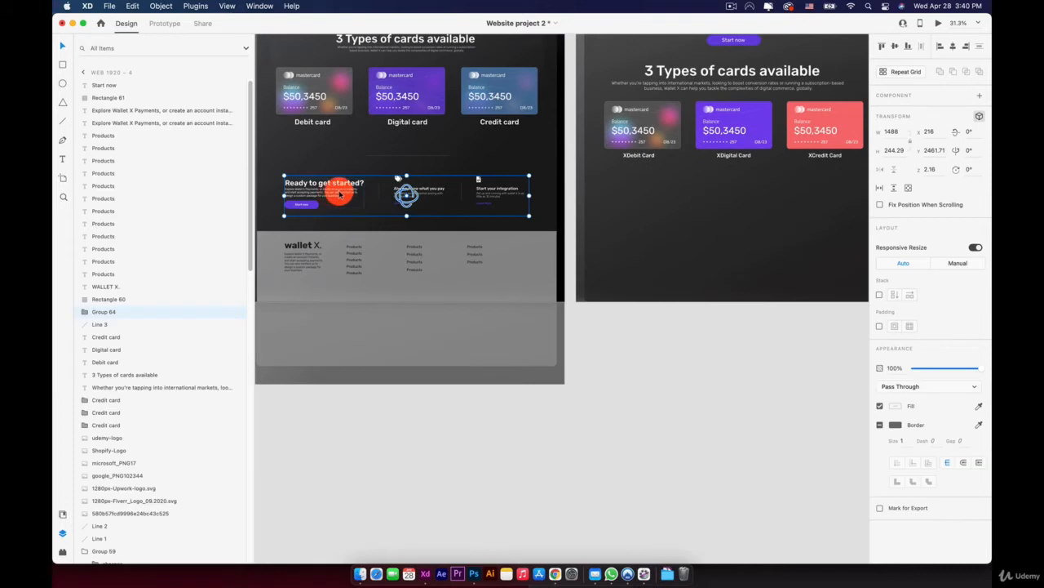
{"action": "left_click_drag", "start_coordinate": [341, 193], "coordinate": [671, 356]}
Add a text object reading "Ready to get started" below the copied group on the pasteboard
{"action": "scroll", "coordinate": [699, 380], "scroll_direction": "up", "scroll_amount": 3}
{"action": "key", "text": "space"}
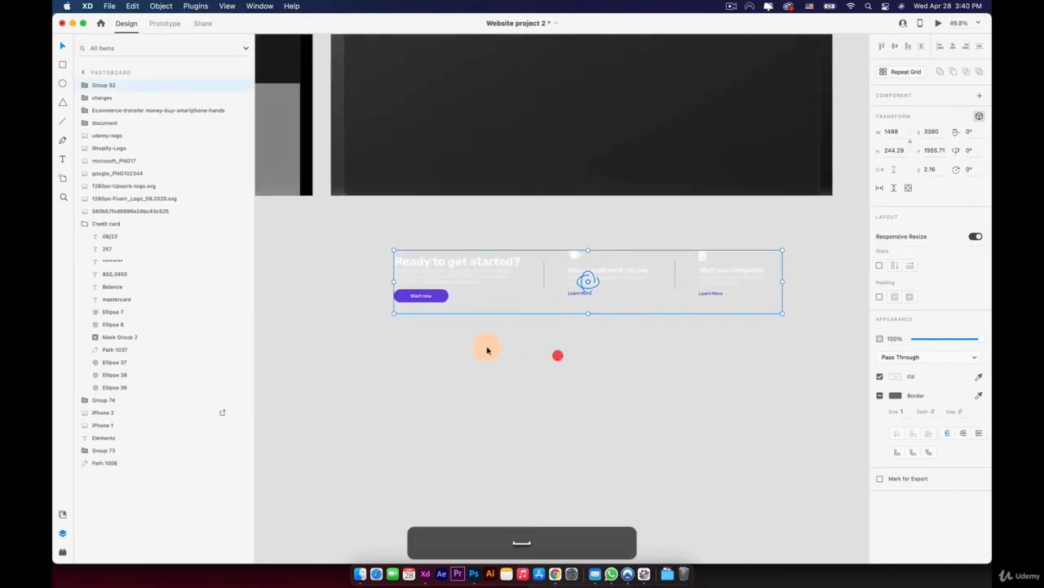
{"action": "scroll", "coordinate": [487, 350], "scroll_direction": "up", "scroll_amount": 2}
{"action": "key", "text": "space"}
{"action": "left_click_drag", "start_coordinate": [498, 332], "coordinate": [492, 325]}
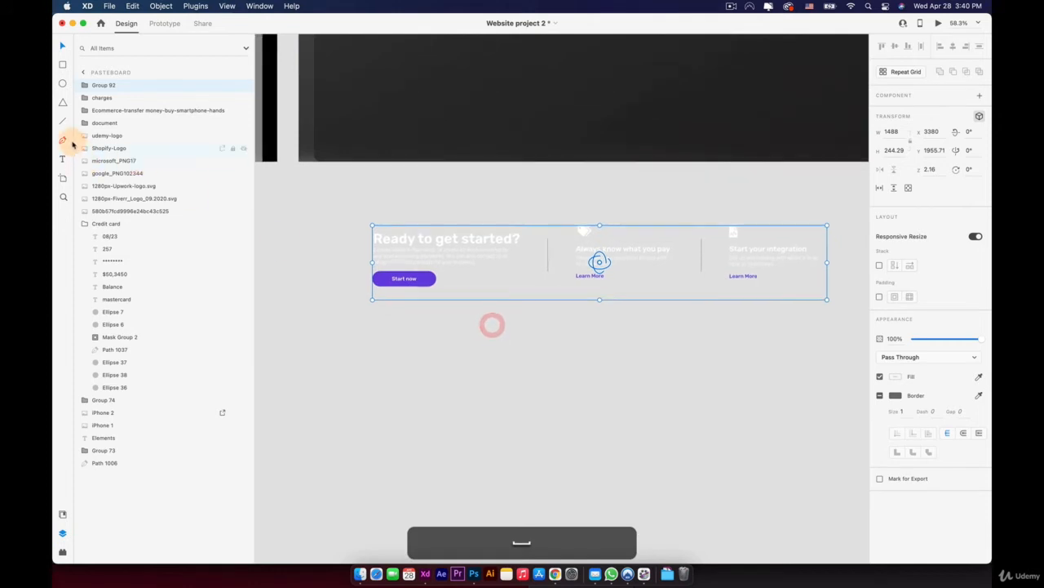
{"action": "left_click", "coordinate": [373, 330]}
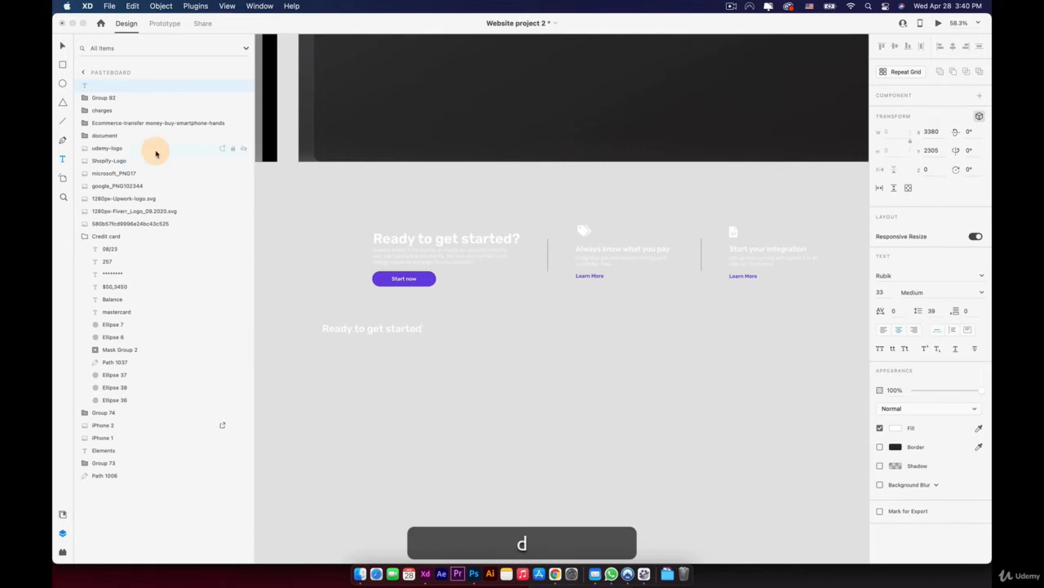
{"action": "left_click", "coordinate": [62, 46]}
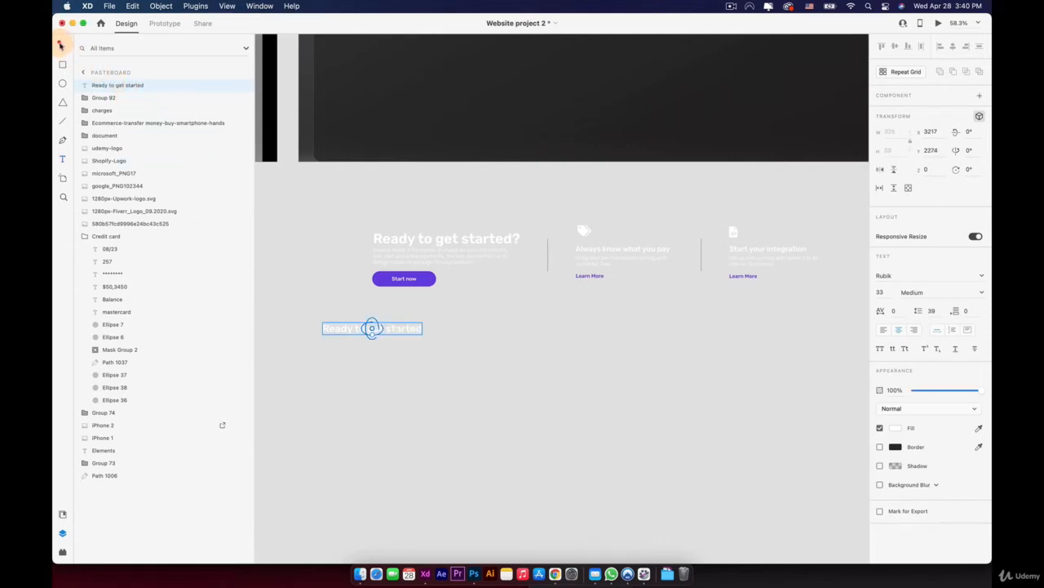
Add a question mark to the end of the new heading and align its left edge with the copied group above
{"action": "double_click", "coordinate": [417, 330]}
{"action": "left_click", "coordinate": [426, 331]}
{"action": "double_click", "coordinate": [422, 330]}
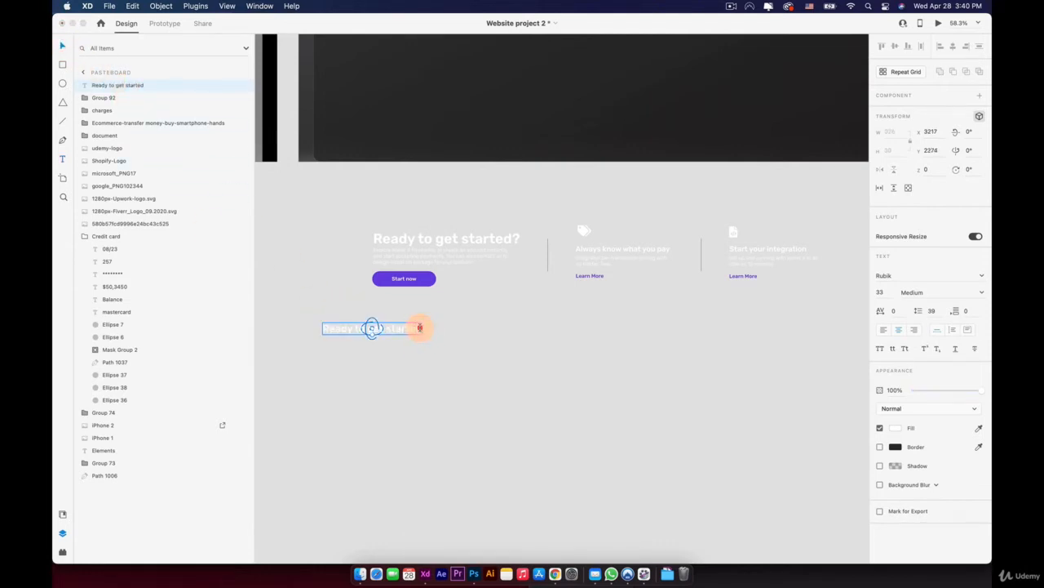
{"action": "left_click", "coordinate": [422, 328]}
{"action": "type", "text": "?"}
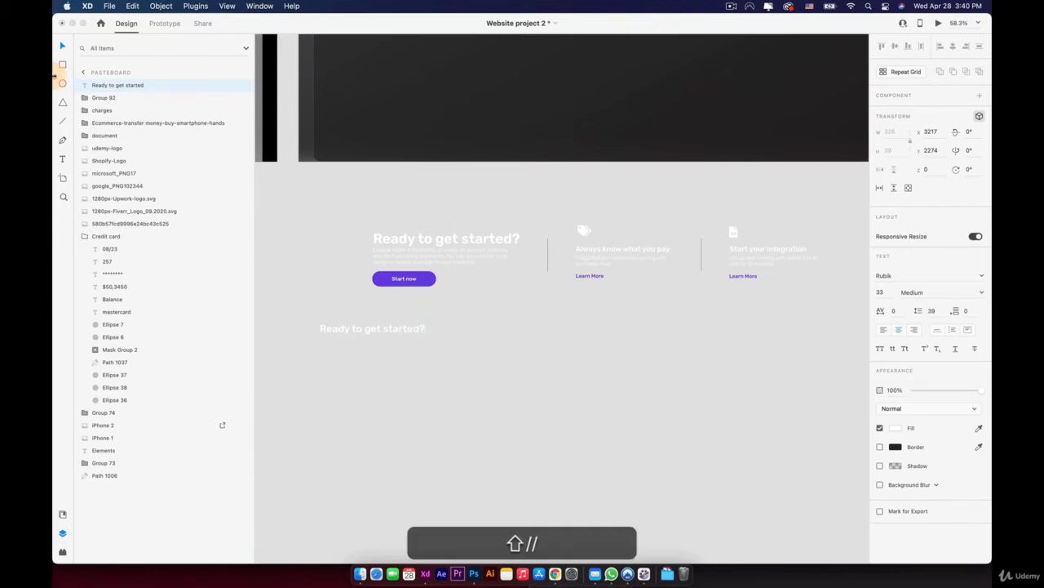
{"action": "key", "text": "Escape"}
{"action": "left_click_drag", "start_coordinate": [399, 329], "coordinate": [445, 327]}
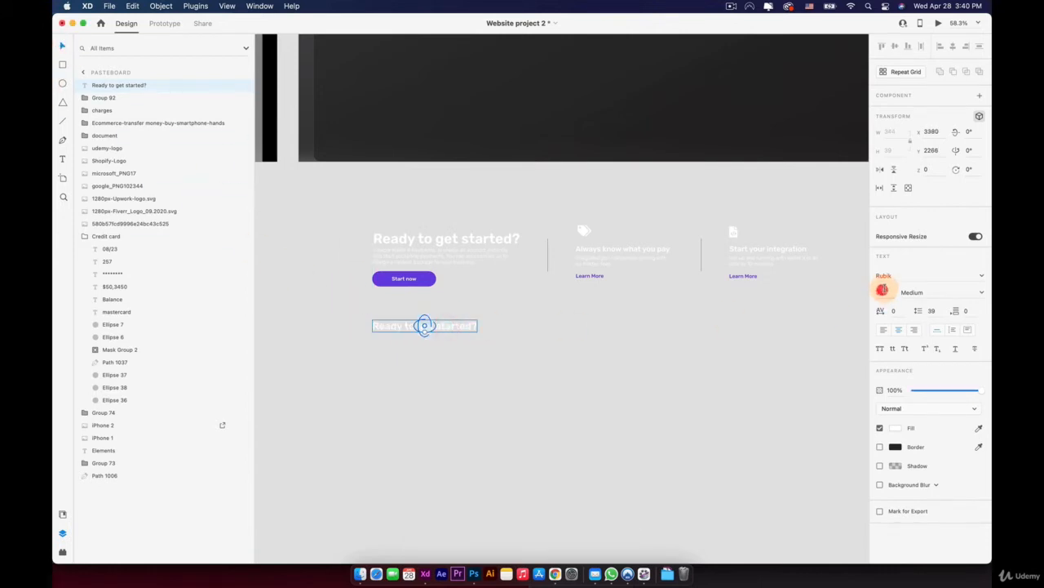
Set the new "Ready to get started?" heading to SemiBold at size 45 and align its left edge with the group above
{"action": "key", "text": "Up"}
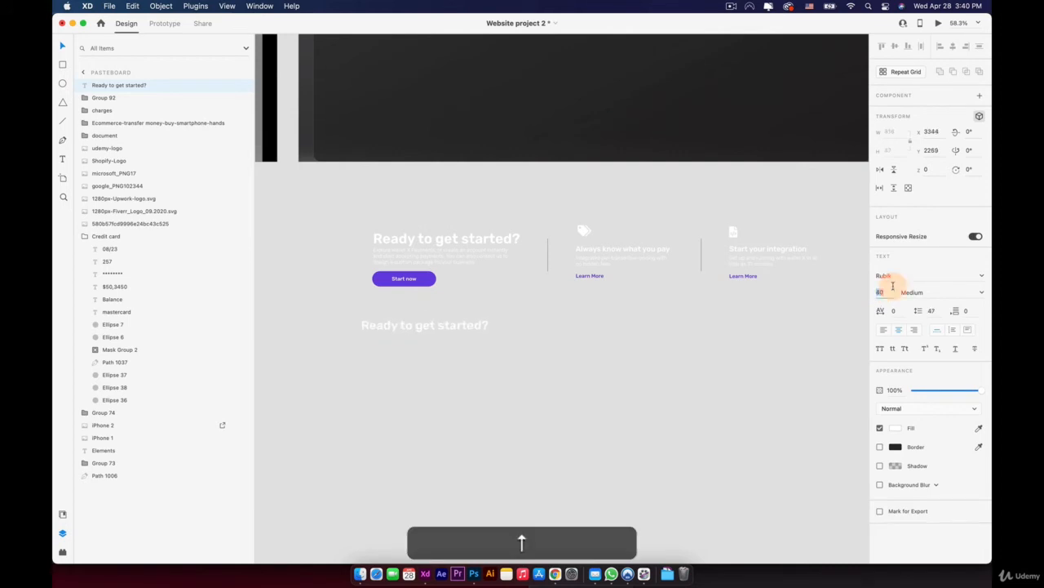
{"action": "left_click", "coordinate": [982, 291]}
{"action": "left_click", "coordinate": [917, 353]}
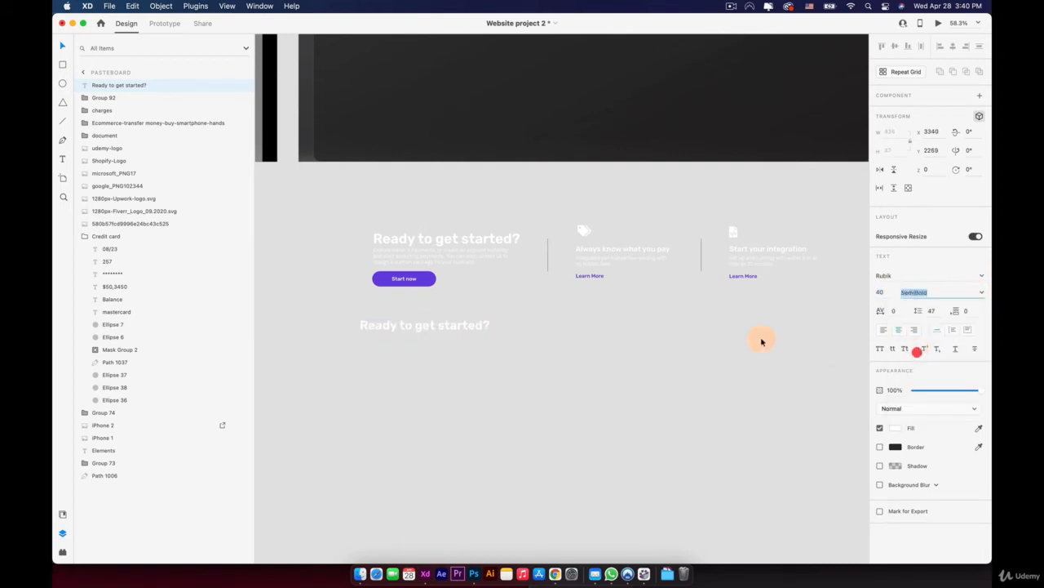
{"action": "left_click_drag", "start_coordinate": [440, 327], "coordinate": [459, 325]}
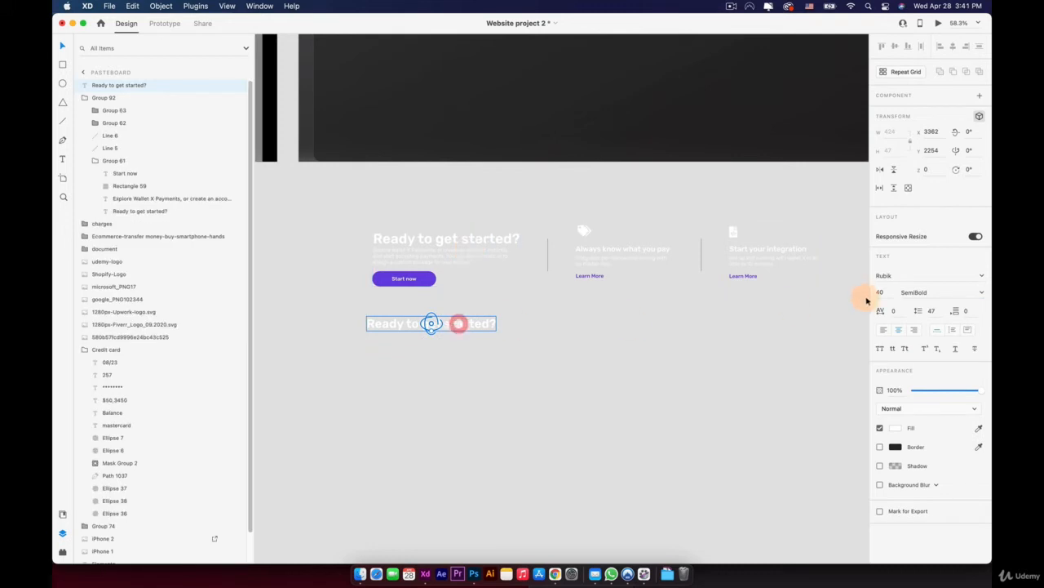
{"action": "left_click", "coordinate": [881, 291]}
{"action": "type", "text": "45"}
{"action": "left_click", "coordinate": [484, 338]}
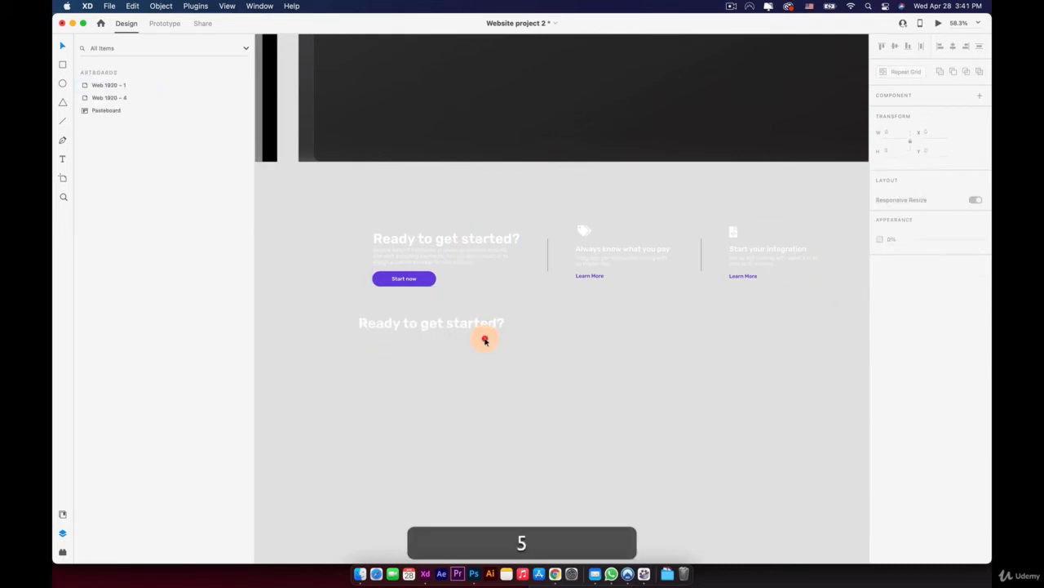
{"action": "left_click", "coordinate": [479, 321]}
{"action": "left_click_drag", "start_coordinate": [488, 325], "coordinate": [501, 318]}
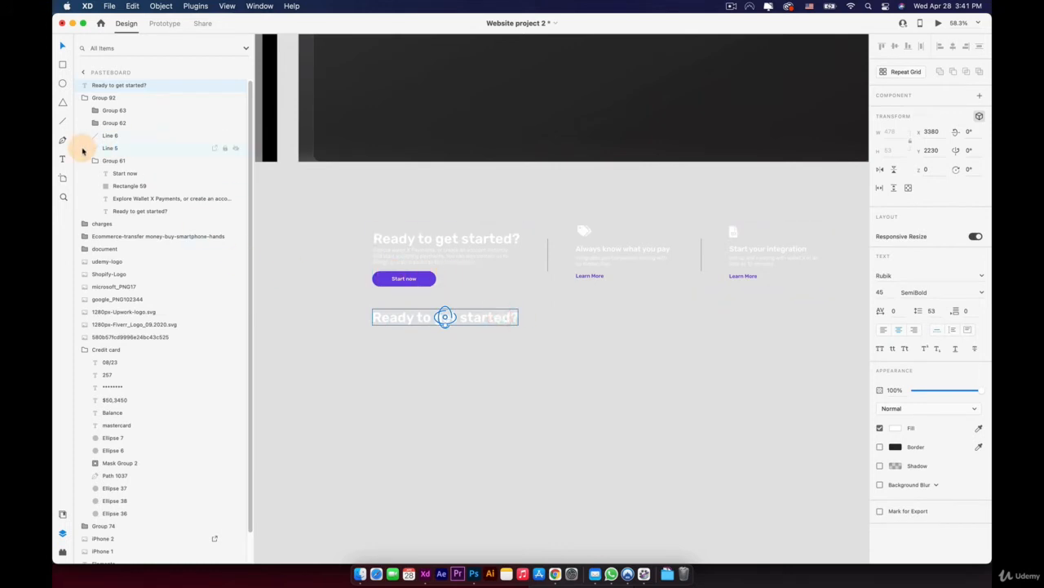
Copy the "Explore Wallet X Payments" paragraph text from the group into a new text box about 468 wide below the new heading
{"action": "left_click", "coordinate": [63, 159]}
{"action": "triple_click", "coordinate": [426, 259]}
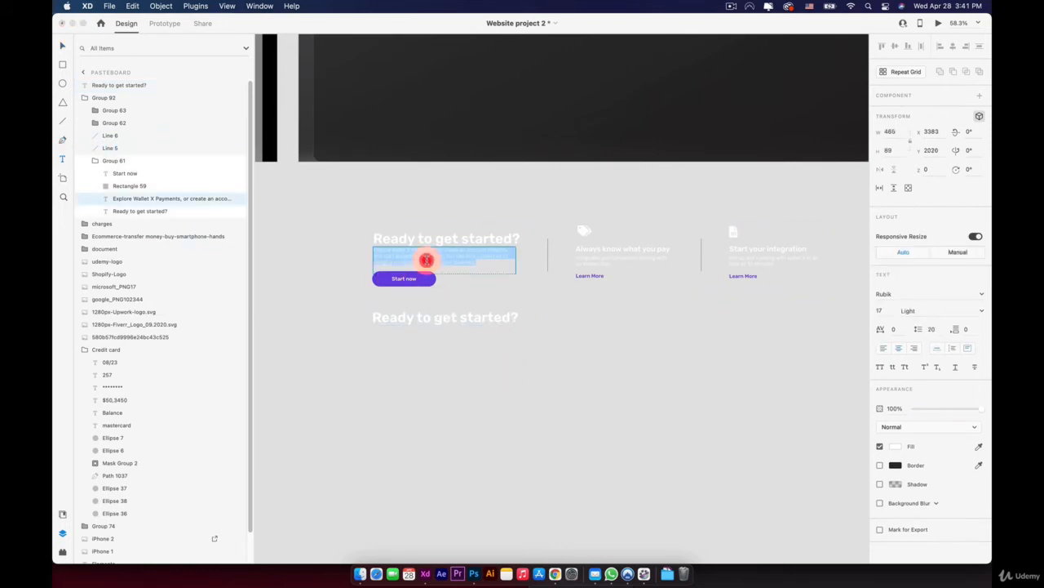
{"action": "key", "text": "cmd+c"}
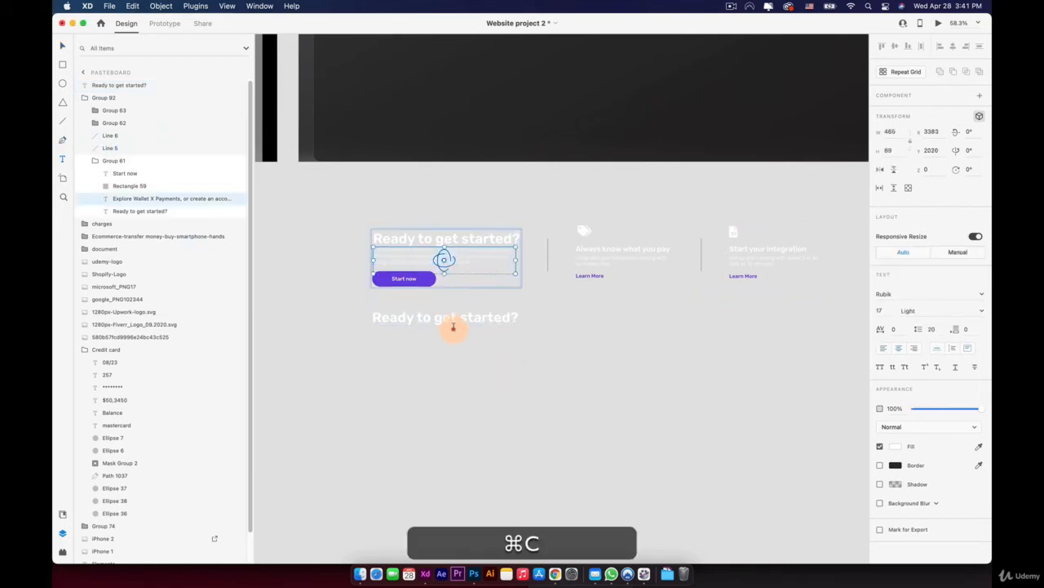
{"action": "left_click", "coordinate": [395, 312]}
{"action": "left_click", "coordinate": [63, 159]}
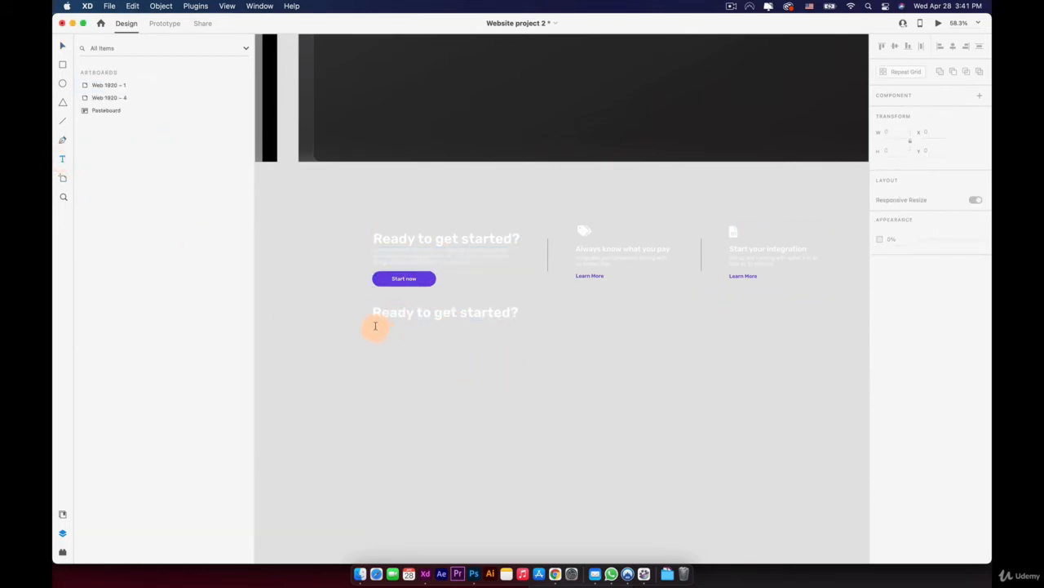
{"action": "left_click_drag", "start_coordinate": [376, 328], "coordinate": [518, 385]}
{"action": "key", "text": "cmd+v"}
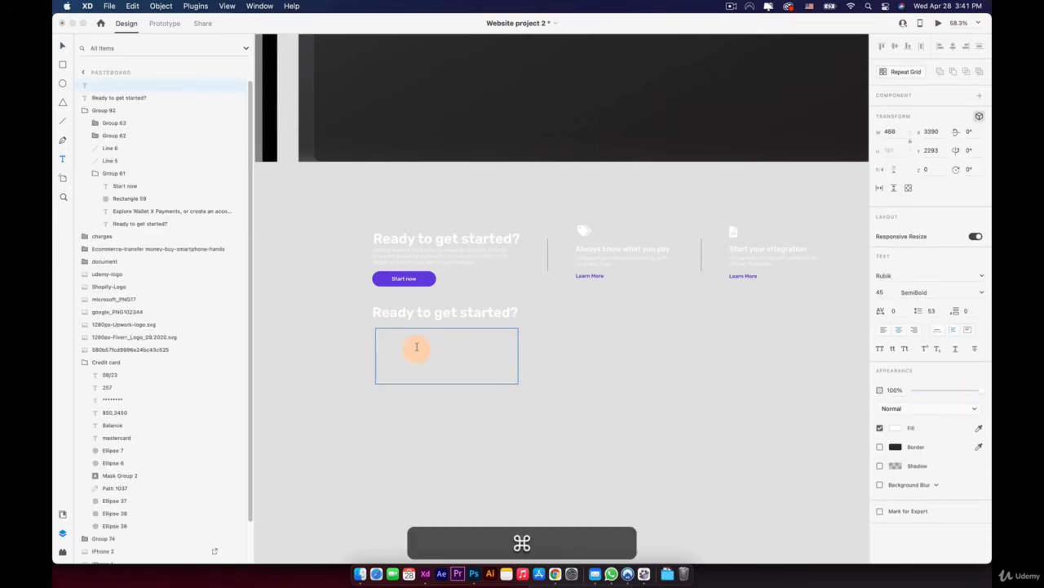
Format the pasted paragraph as Rubik Light, left-aligned, at font size 17
{"action": "key", "text": "cmd+a"}
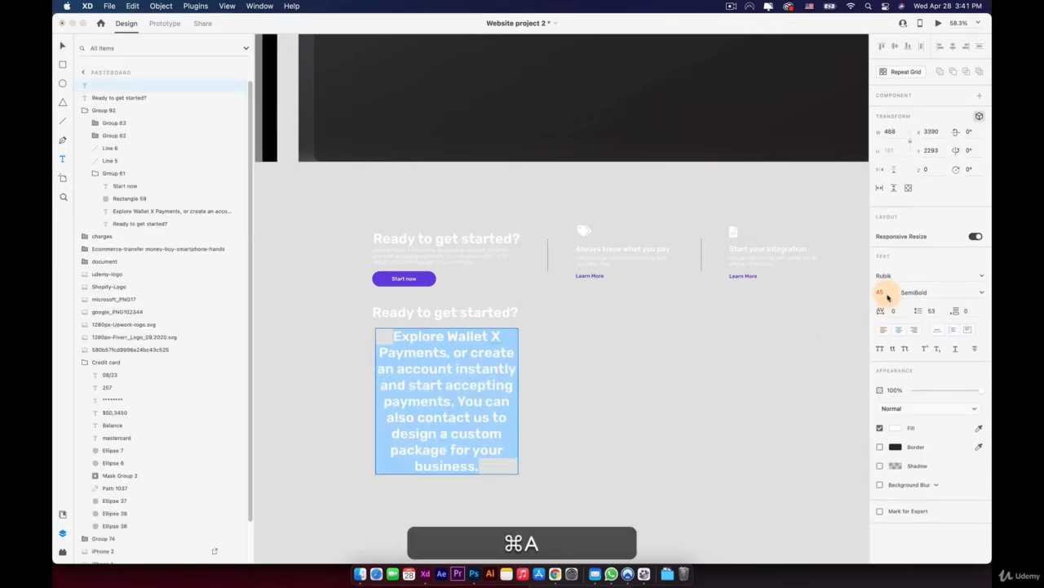
{"action": "left_click", "coordinate": [916, 294]}
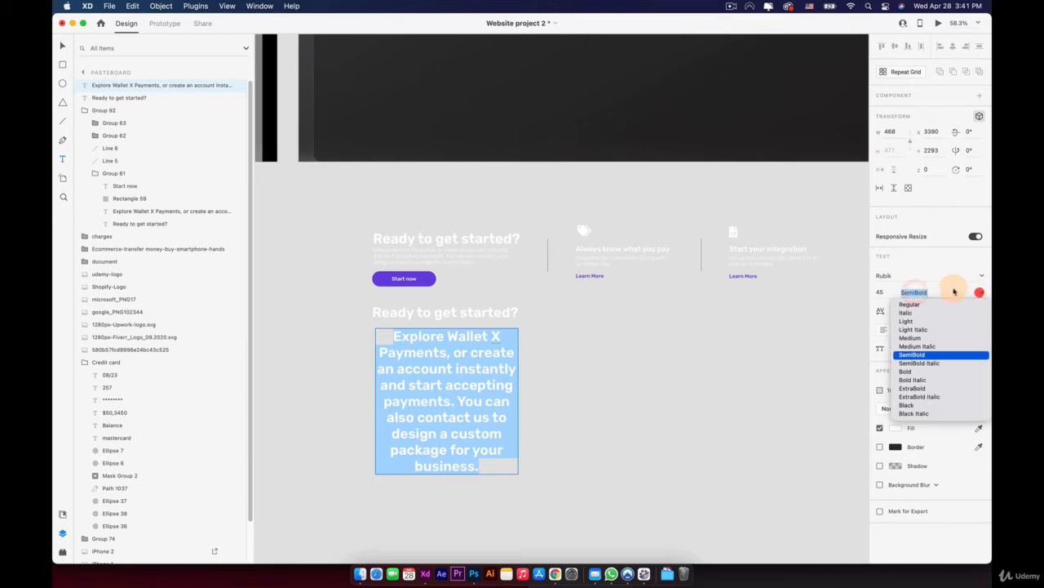
{"action": "left_click", "coordinate": [914, 320]}
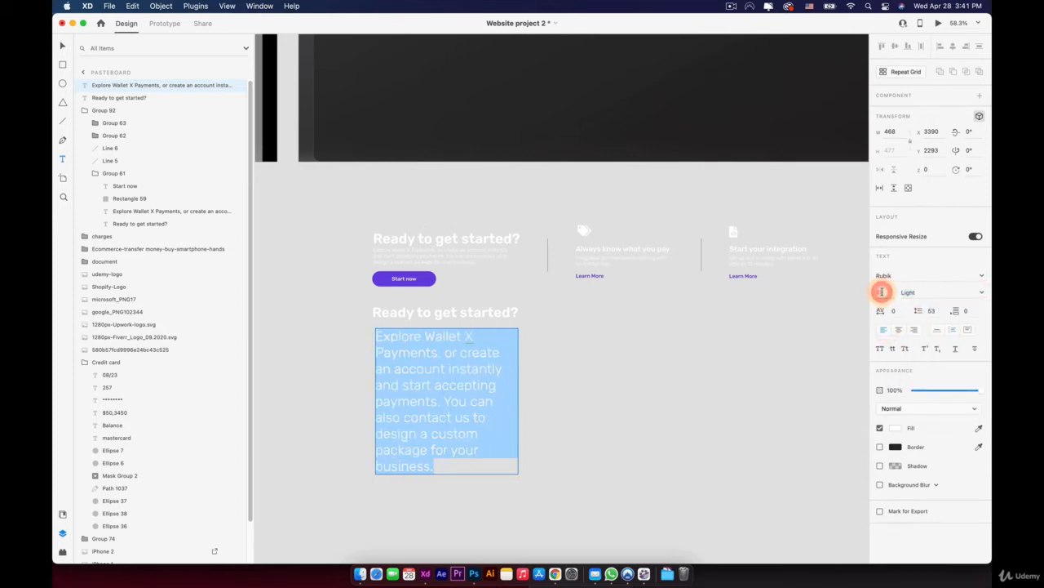
{"action": "left_click_drag", "start_coordinate": [882, 292], "coordinate": [874, 292]}
{"action": "type", "text": "11"}
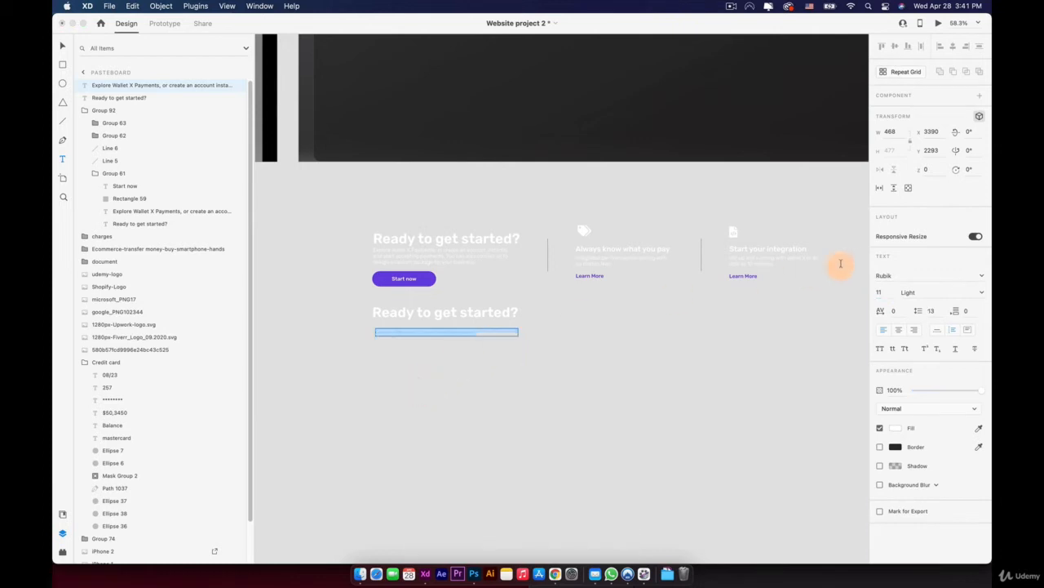
{"action": "left_click", "coordinate": [882, 291]}
{"action": "key", "text": "Up"}
{"action": "key", "text": "Up"}
{"action": "key", "text": "Up"}
{"action": "key", "text": "Up"}
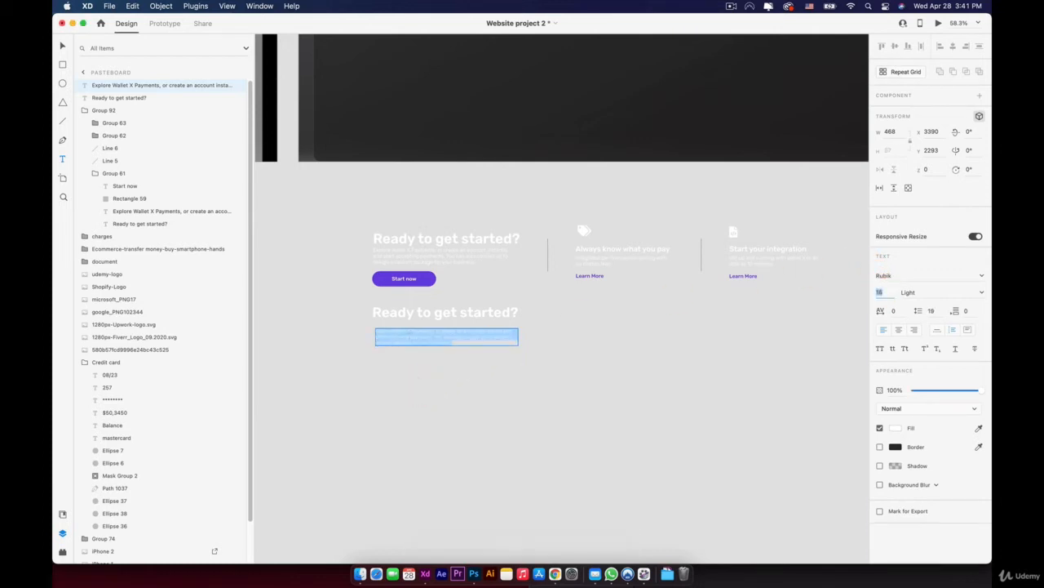
{"action": "key", "text": "Up"}
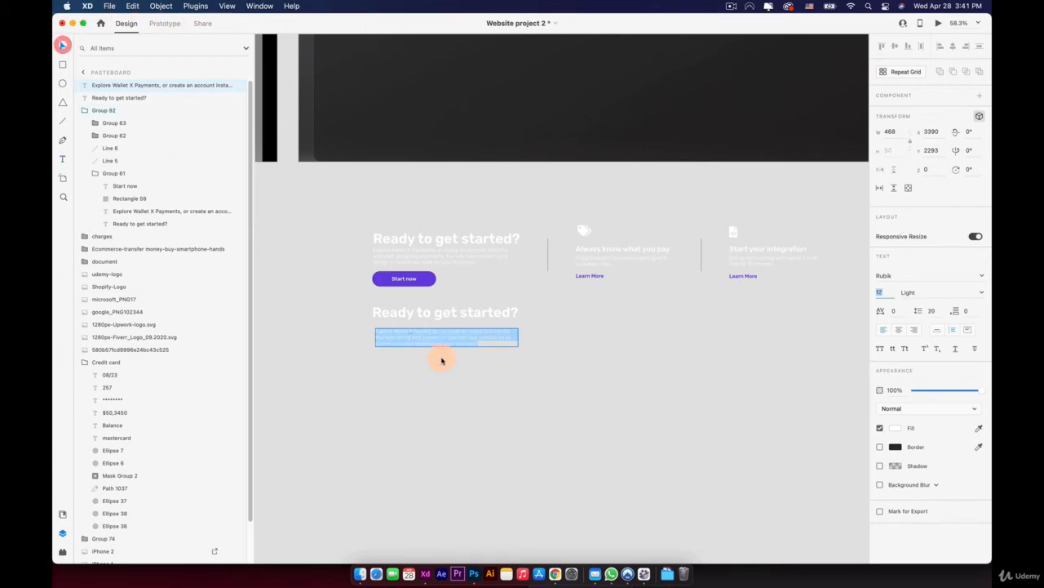
Extend the paragraph's text box to a height of about 88 and place it directly under the heading, aligned to its left edge
{"action": "left_click", "coordinate": [415, 403]}
{"action": "left_click_drag", "start_coordinate": [446, 346], "coordinate": [443, 354]}
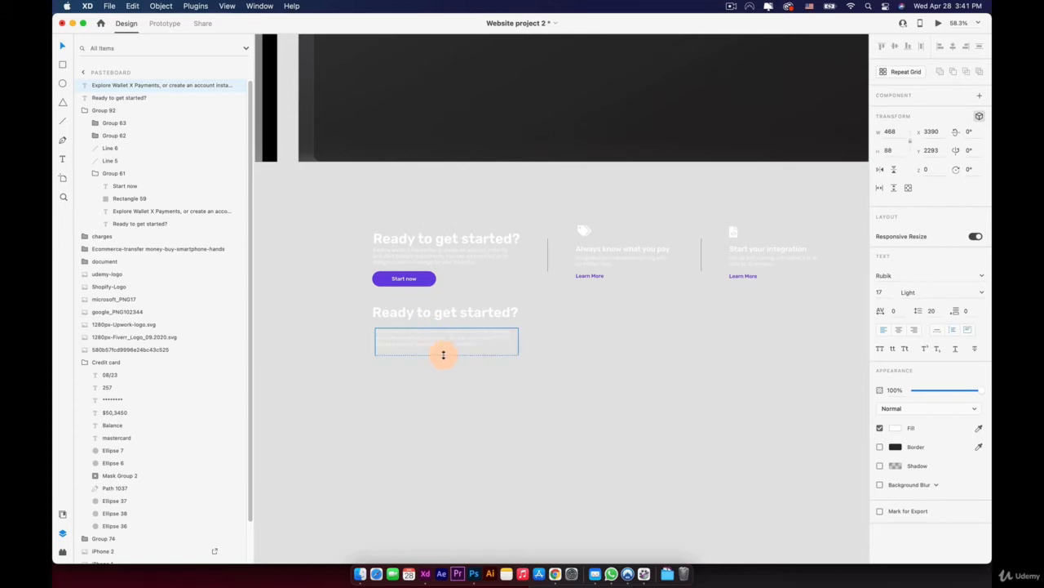
{"action": "left_click_drag", "start_coordinate": [392, 334], "coordinate": [392, 328]}
{"action": "left_click", "coordinate": [401, 369]}
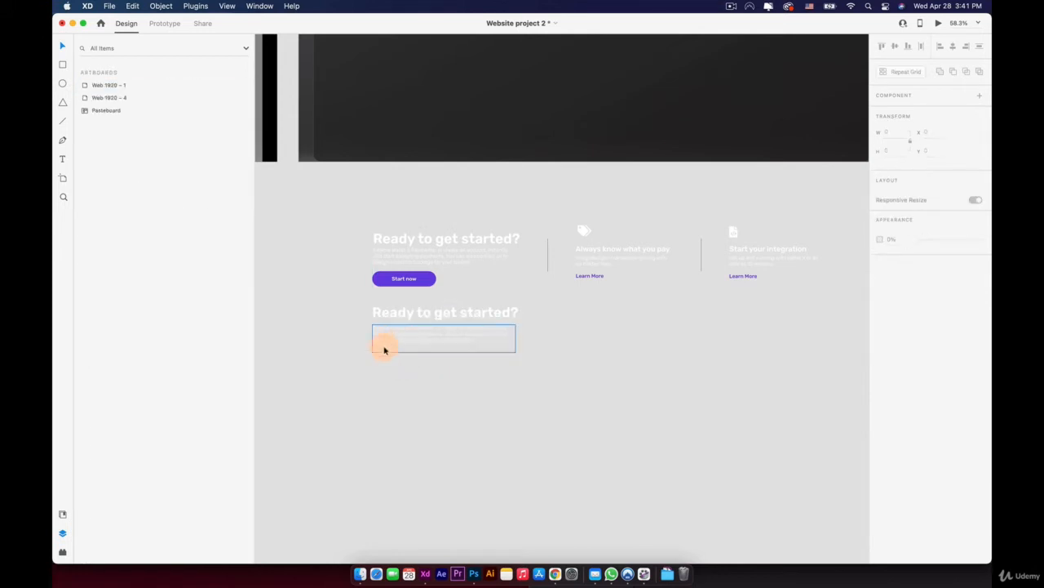
{"action": "scroll", "coordinate": [384, 345], "scroll_direction": "up", "scroll_amount": 5}
{"action": "left_click", "coordinate": [410, 315]}
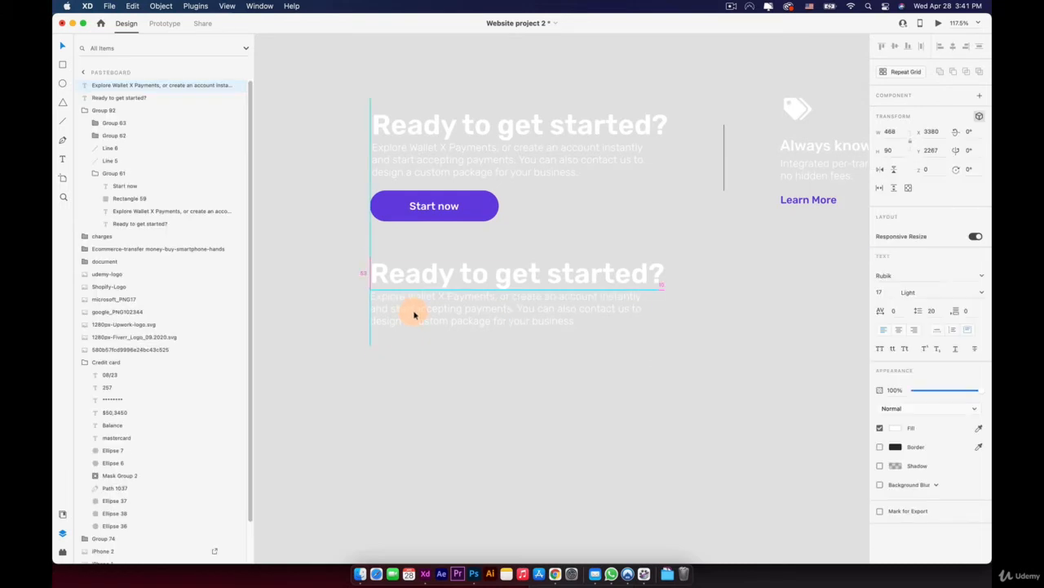
{"action": "left_click_drag", "start_coordinate": [413, 315], "coordinate": [411, 315]}
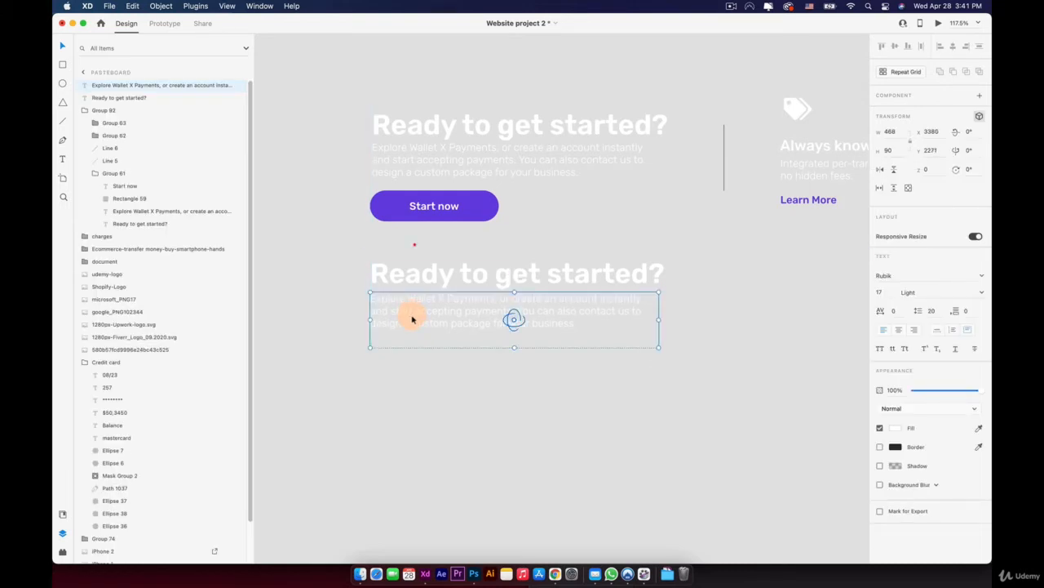
{"action": "left_click", "coordinate": [408, 368]}
Copy the "Start now" button from the Why Wallet X section to below the new paragraph on the pasteboard
{"action": "scroll", "coordinate": [435, 207], "scroll_direction": "down", "scroll_amount": 10}
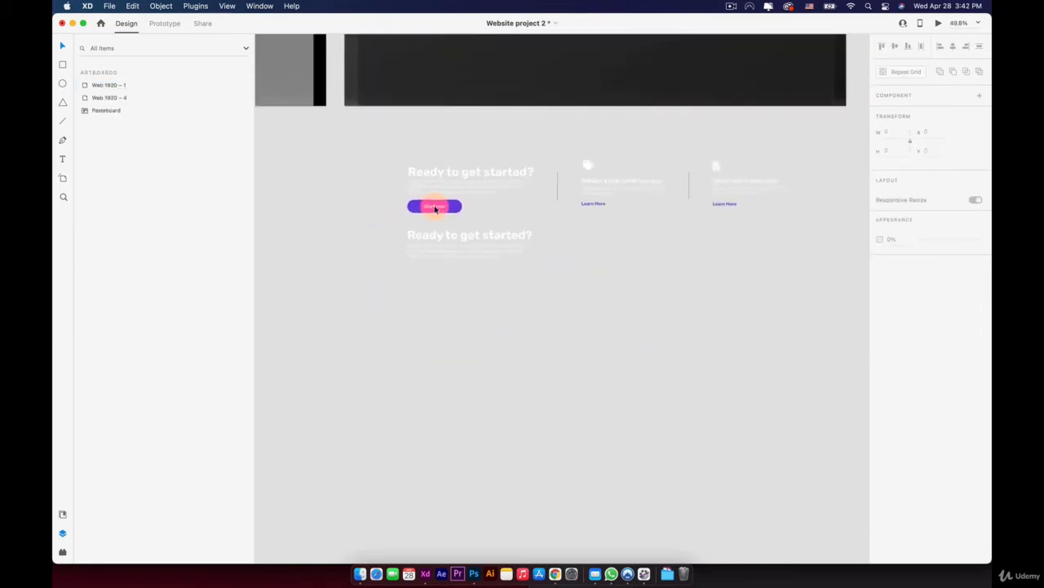
{"action": "left_click_drag", "start_coordinate": [479, 163], "coordinate": [479, 313]}
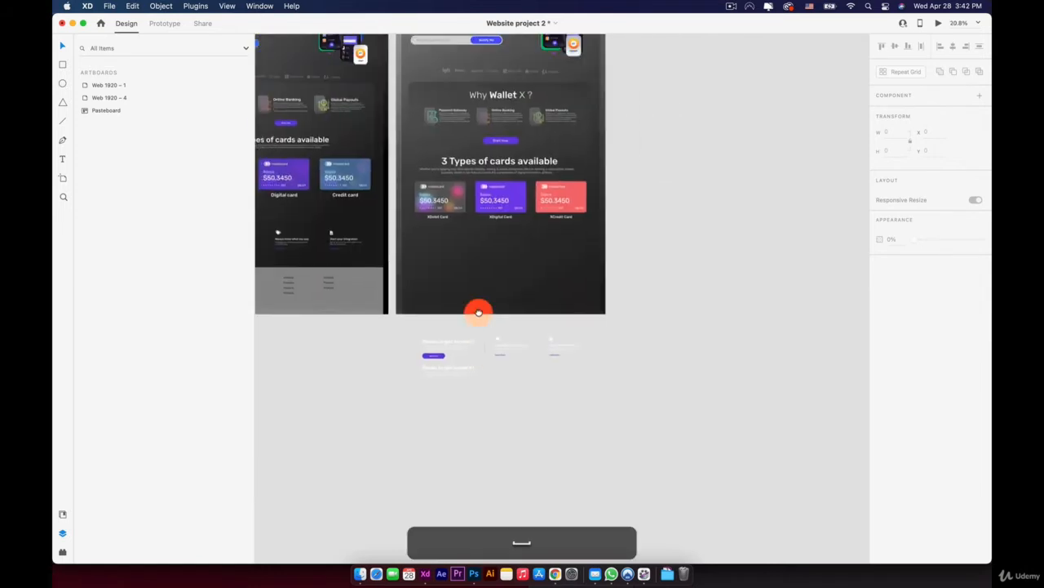
{"action": "scroll", "coordinate": [501, 142], "scroll_direction": "up", "scroll_amount": 3}
{"action": "left_click", "coordinate": [501, 143]}
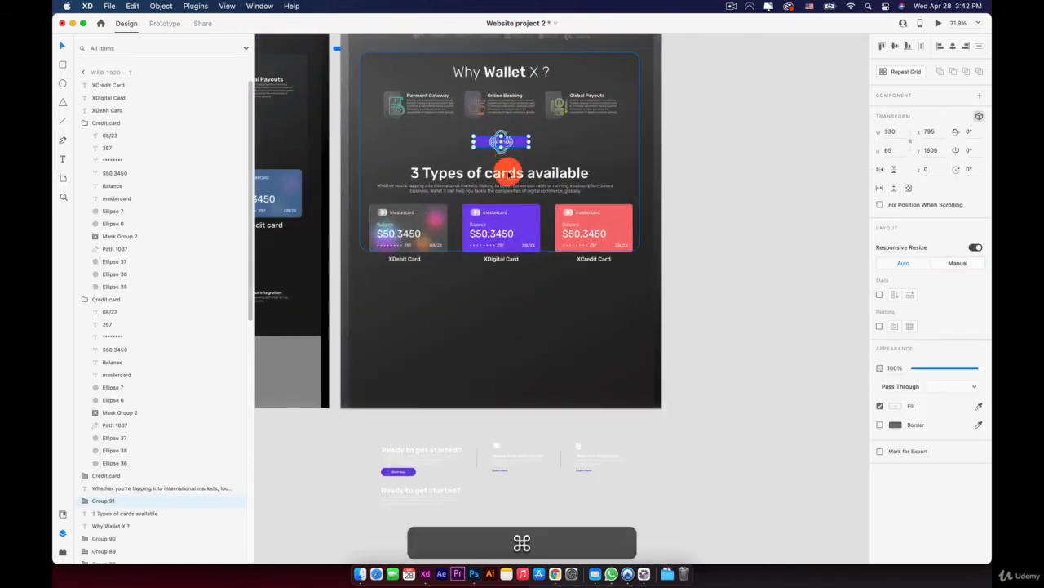
{"action": "left_click_drag", "start_coordinate": [520, 141], "coordinate": [429, 518]}
Shrink the copied "Start now" button to roughly match the reference button and align it under the paragraph's left edge
{"action": "scroll", "coordinate": [414, 517], "scroll_direction": "up", "scroll_amount": 5}
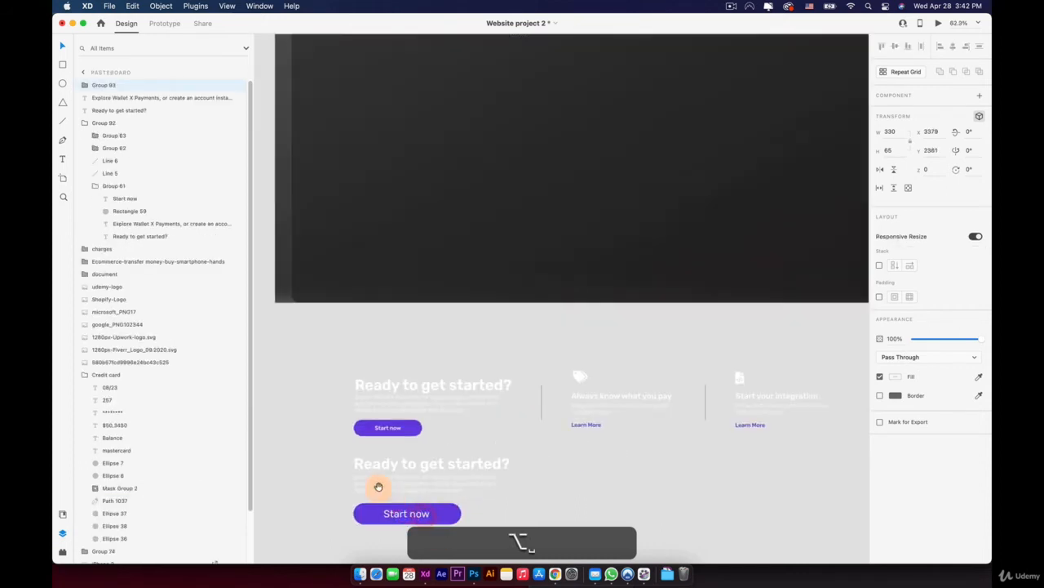
{"action": "left_click_drag", "start_coordinate": [377, 484], "coordinate": [425, 360]}
{"action": "scroll", "coordinate": [493, 395], "scroll_direction": "up", "scroll_amount": 5}
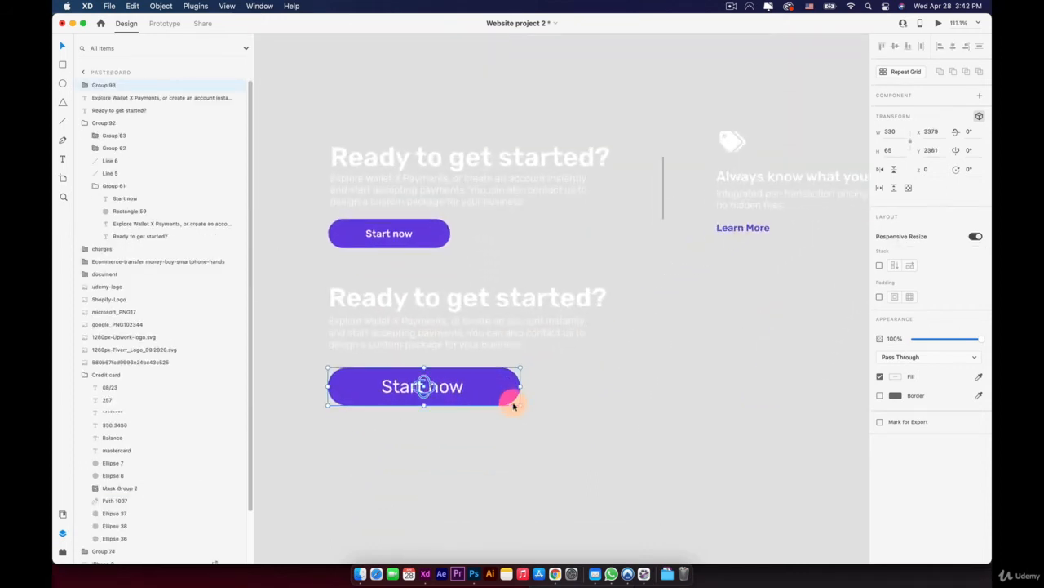
{"action": "left_click_drag", "start_coordinate": [519, 404], "coordinate": [452, 375]}
{"action": "left_click_drag", "start_coordinate": [387, 386], "coordinate": [387, 388]}
{"action": "left_click_drag", "start_coordinate": [431, 376], "coordinate": [433, 373]}
{"action": "left_click", "coordinate": [572, 400]}
Draw a vertical divider line about 128 long beside the new heading block, roughly below the first divider of the copied group
{"action": "left_click_drag", "start_coordinate": [651, 413], "coordinate": [600, 400]}
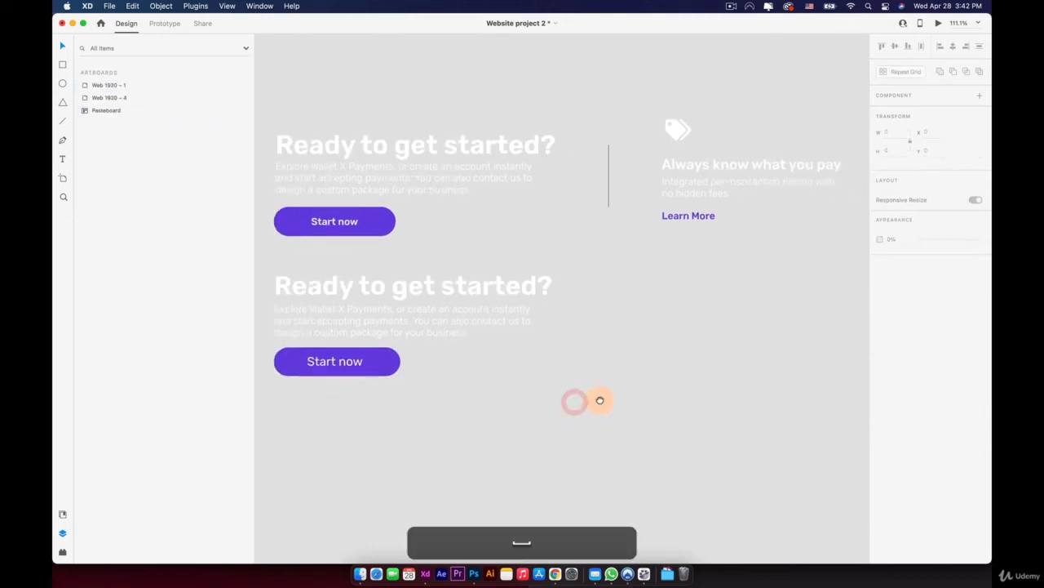
{"action": "scroll", "coordinate": [600, 400], "scroll_direction": "down", "scroll_amount": 2}
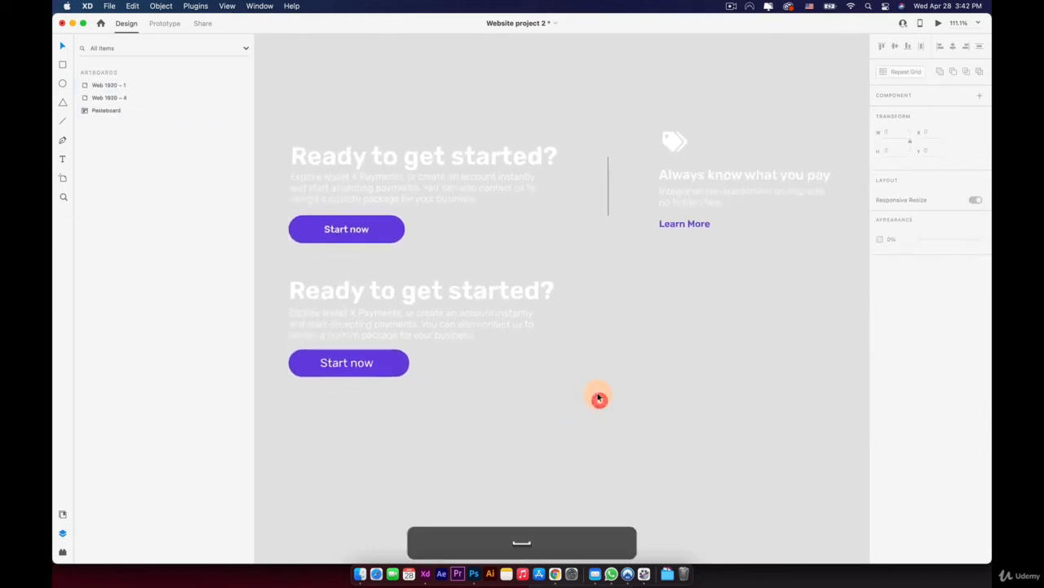
{"action": "left_click", "coordinate": [611, 188]}
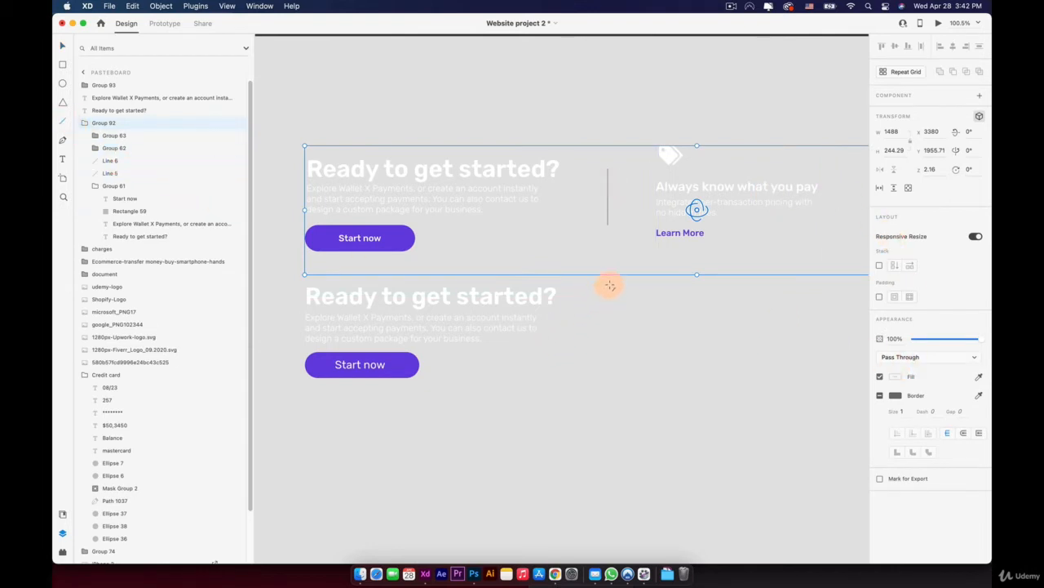
{"action": "left_click_drag", "start_coordinate": [611, 285], "coordinate": [615, 361]}
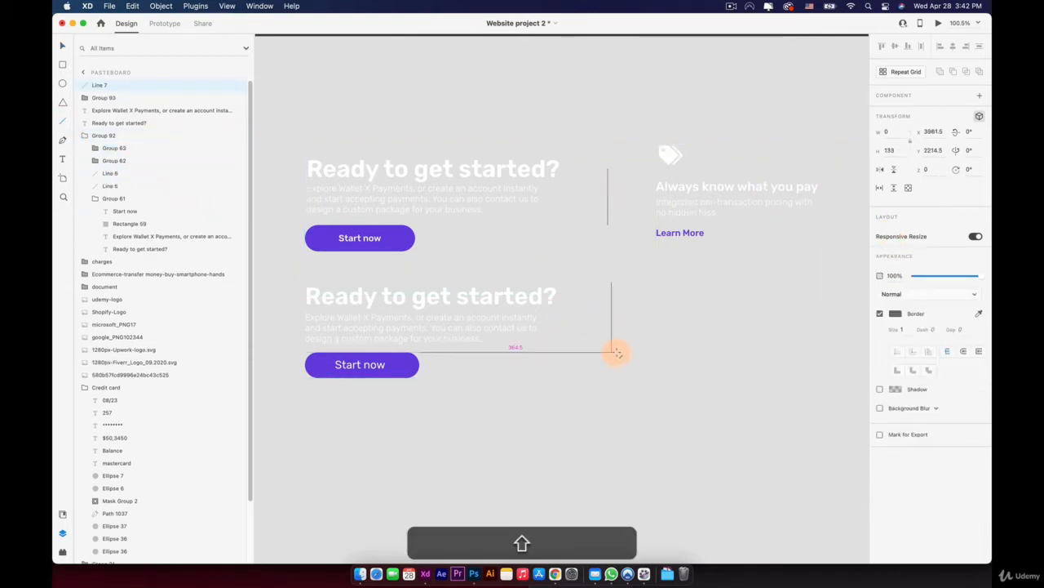
{"action": "scroll", "coordinate": [609, 319], "scroll_direction": "right", "scroll_amount": 5}
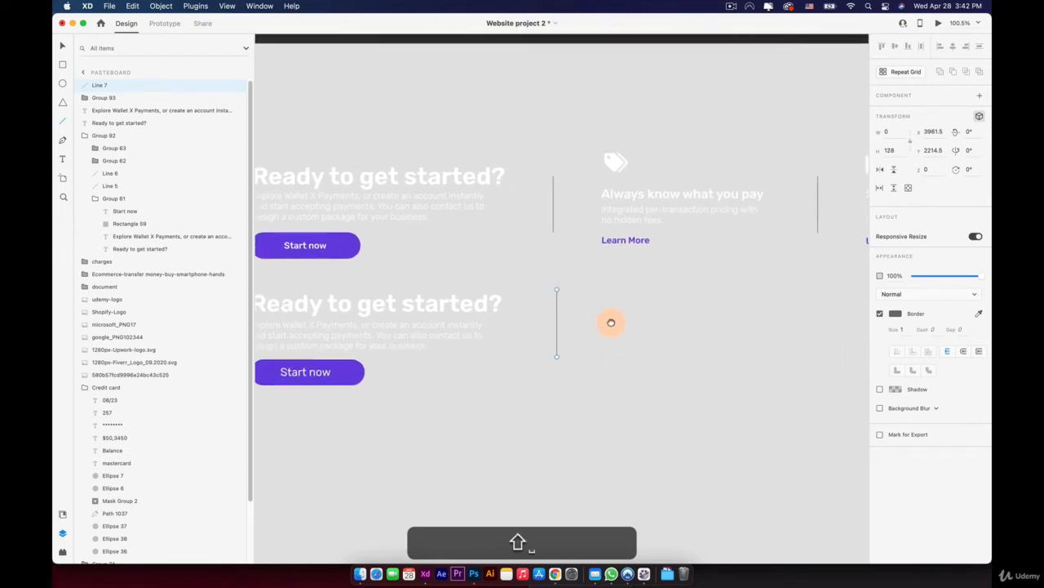
{"action": "key", "text": "v"}
Inspect the icon above "Always know what you pay" in the copied group and search the Icons 4 Design plugin for "tag"
{"action": "left_click", "coordinate": [490, 172]}
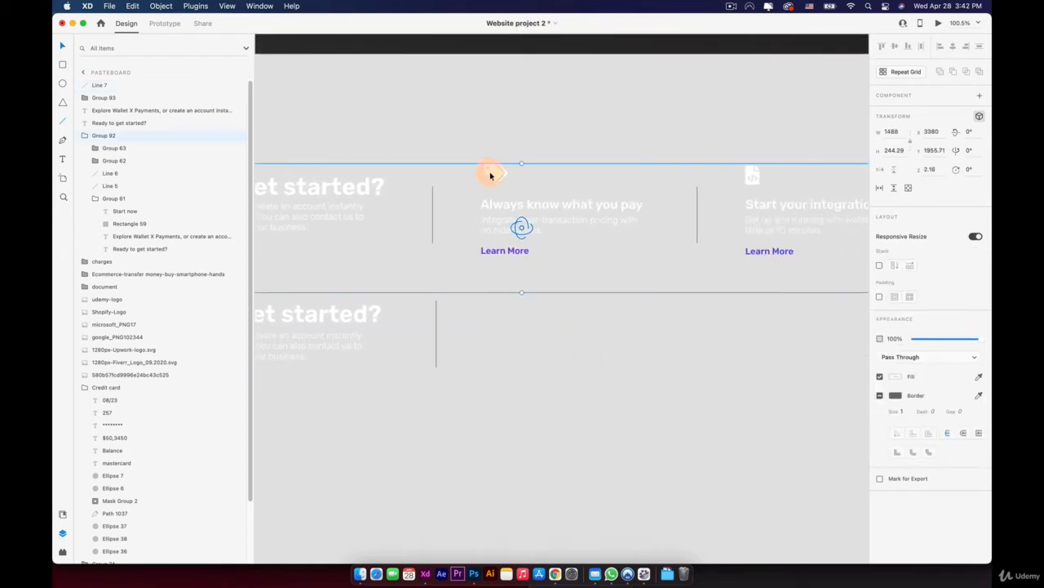
{"action": "double_click", "coordinate": [490, 172]}
{"action": "double_click", "coordinate": [490, 173]}
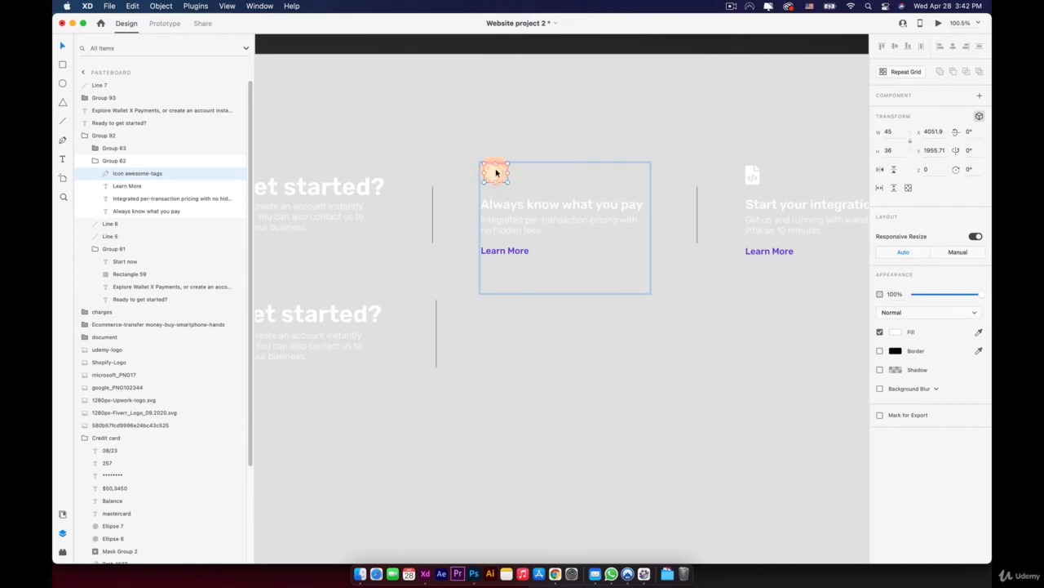
{"action": "left_click", "coordinate": [552, 451]}
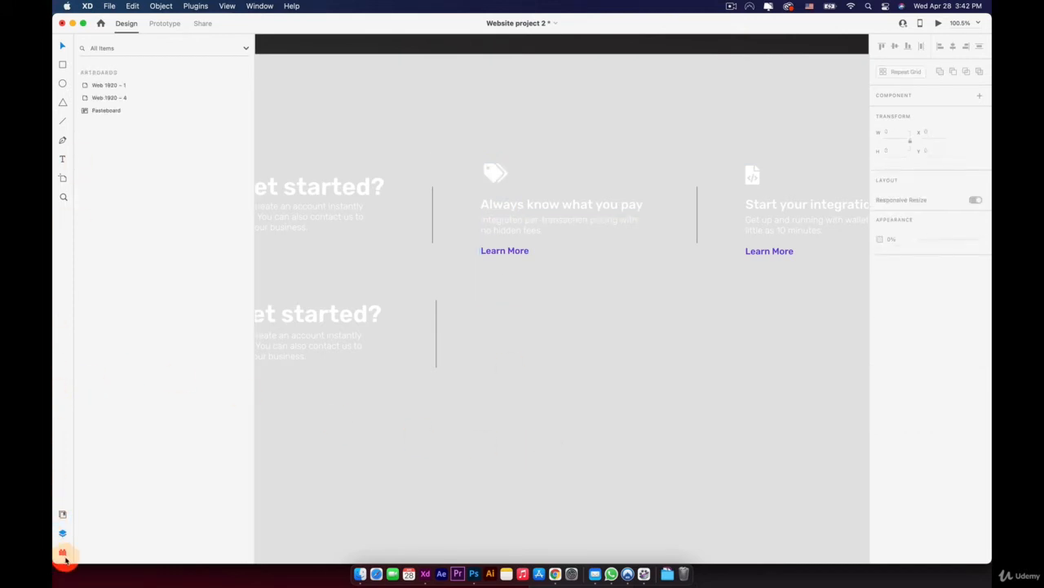
{"action": "left_click", "coordinate": [63, 554]}
{"action": "left_click", "coordinate": [87, 47]}
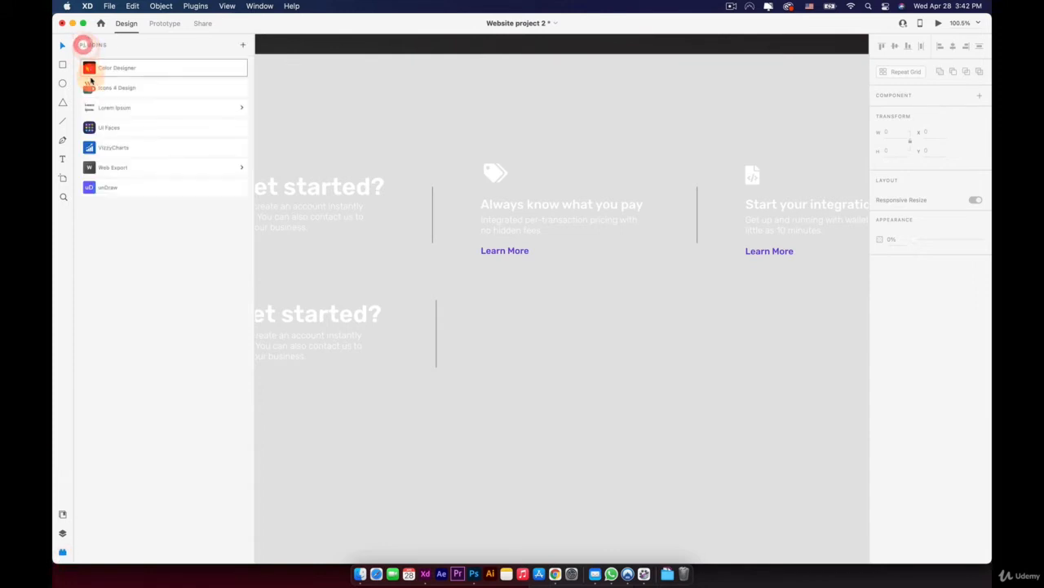
{"action": "left_click", "coordinate": [110, 86]}
{"action": "left_click", "coordinate": [119, 96]}
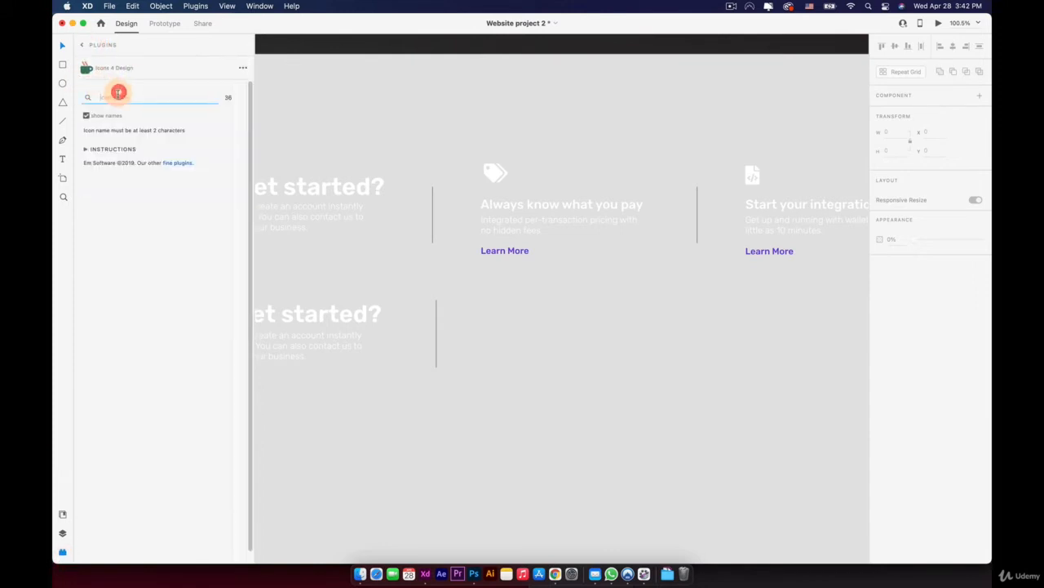
{"action": "type", "text": "tt"}
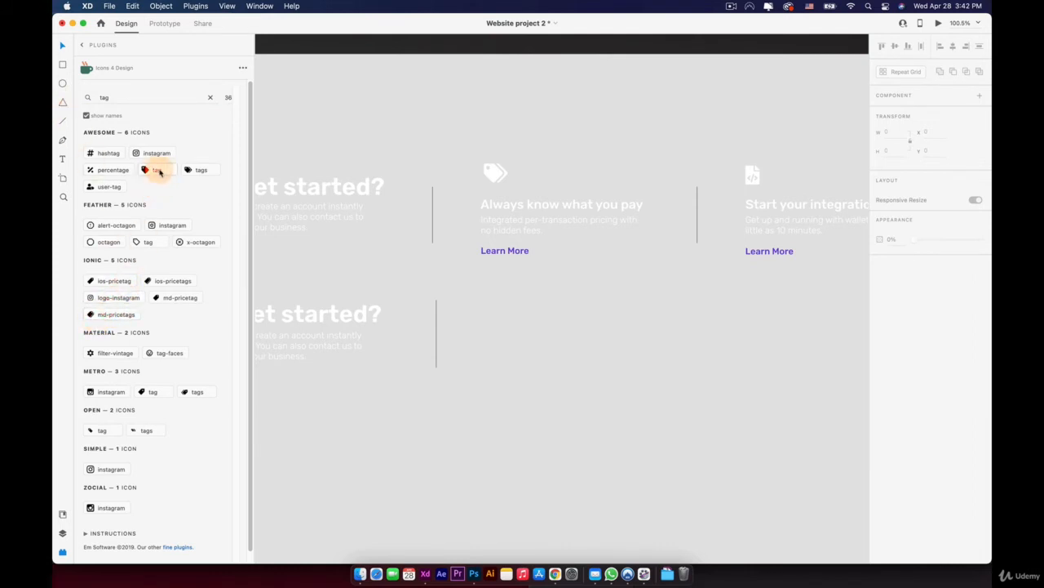
Insert the Awesome "tags" icon and move it beside the new divider, below the reference tags icon
{"action": "left_click", "coordinate": [190, 171]}
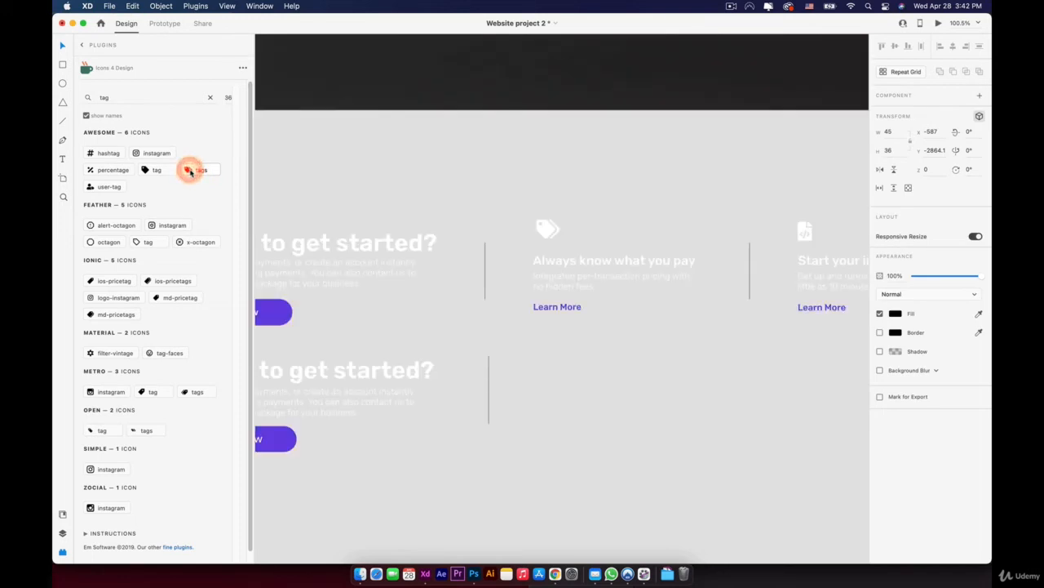
{"action": "scroll", "coordinate": [529, 277], "scroll_direction": "down", "scroll_amount": 10}
{"action": "key", "text": "space"}
{"action": "left_click_drag", "start_coordinate": [510, 222], "coordinate": [407, 152]}
{"action": "scroll", "coordinate": [327, 149], "scroll_direction": "up", "scroll_amount": 3}
{"action": "scroll", "coordinate": [323, 137], "scroll_direction": "up", "scroll_amount": 5}
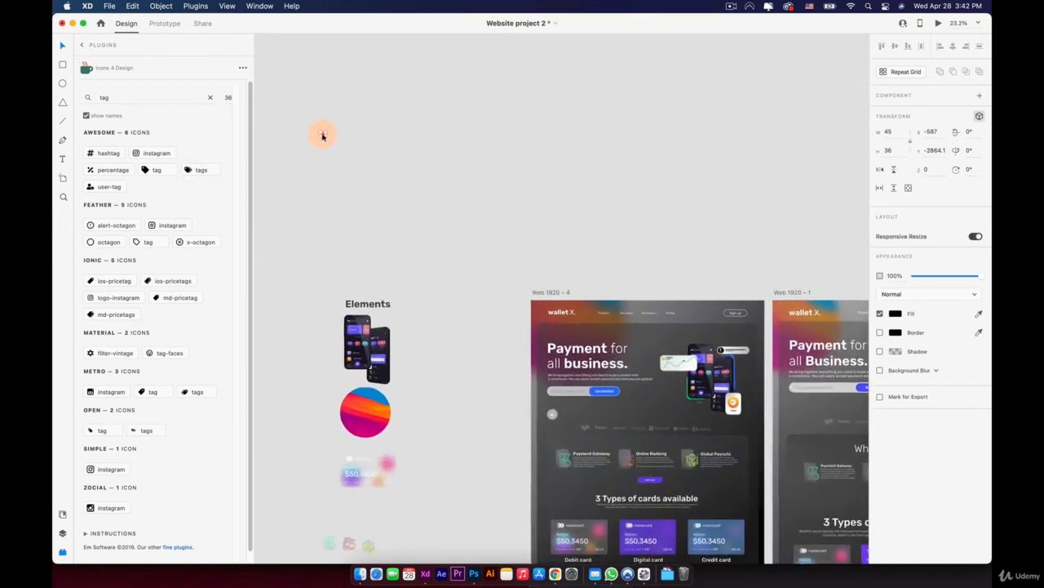
{"action": "left_click_drag", "start_coordinate": [322, 137], "coordinate": [604, 405]}
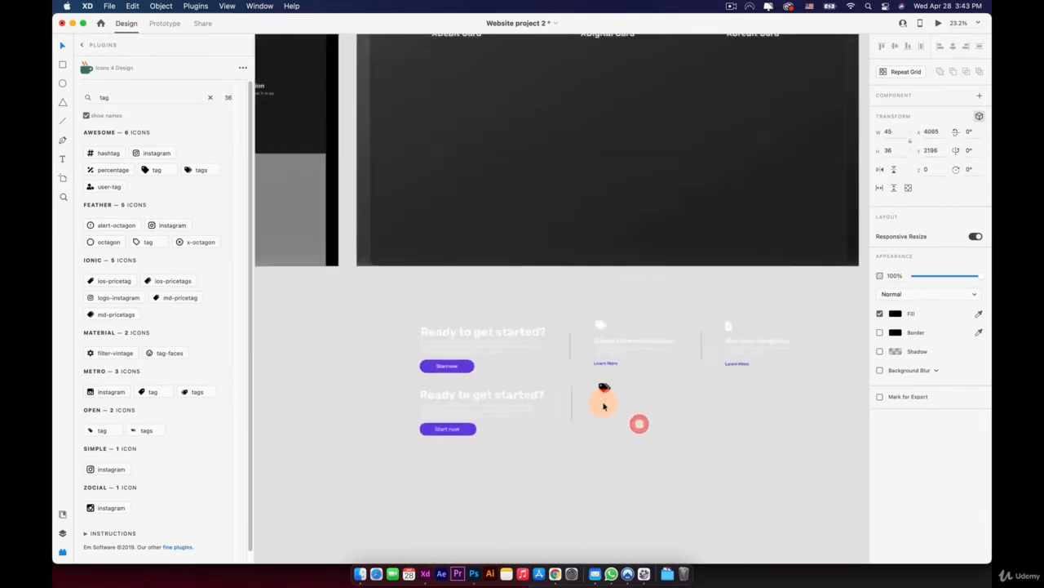
{"action": "scroll", "coordinate": [604, 405], "scroll_direction": "up", "scroll_amount": 6}
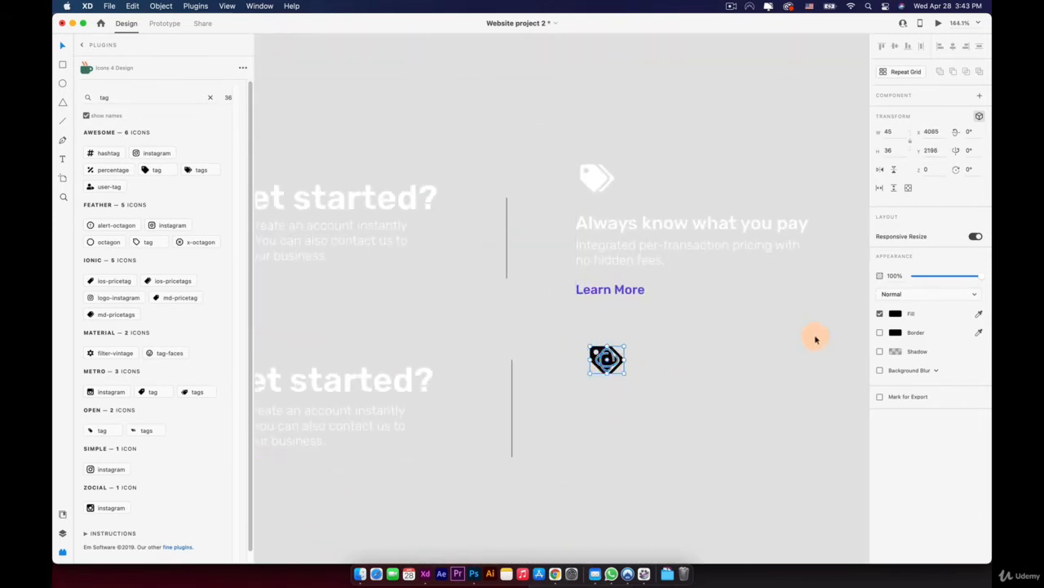
Fill the new tags icon with white (#FFFFFF) and shift it slightly closer to the divider
{"action": "left_click", "coordinate": [896, 314]}
{"action": "left_click_drag", "start_coordinate": [800, 287], "coordinate": [692, 214]}
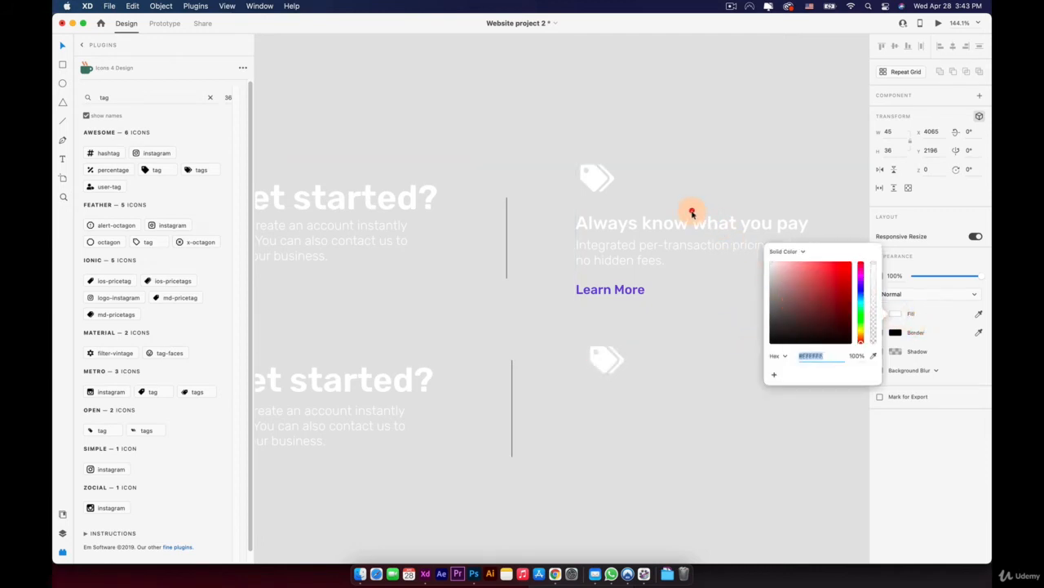
{"action": "left_click", "coordinate": [612, 431]}
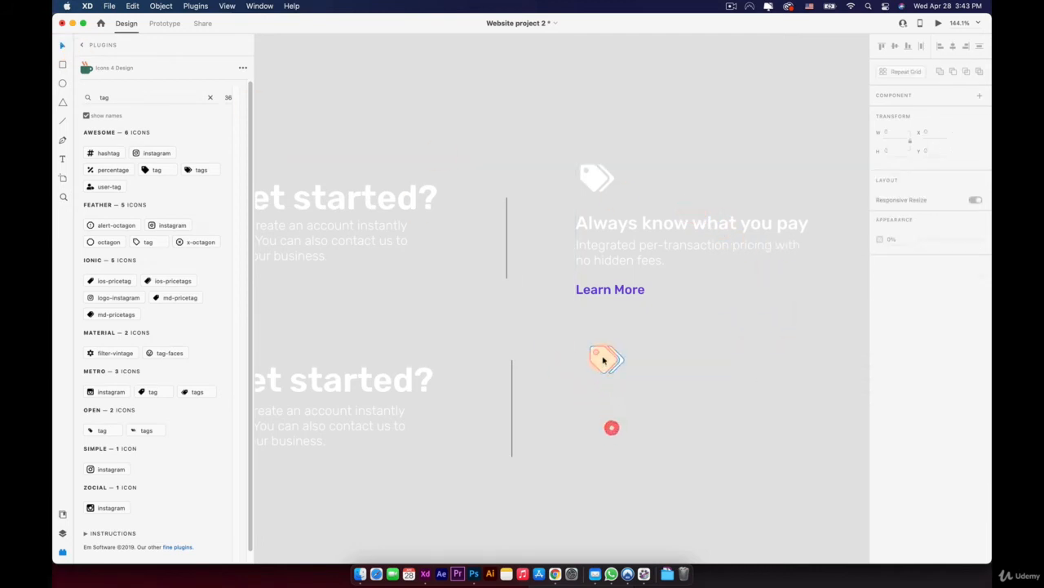
{"action": "left_click_drag", "start_coordinate": [606, 362], "coordinate": [586, 366]}
Copy the "Ready to get started?" heading below the new tags icon and match the reference subheading's style: Medium, size 24
{"action": "left_click", "coordinate": [384, 391]}
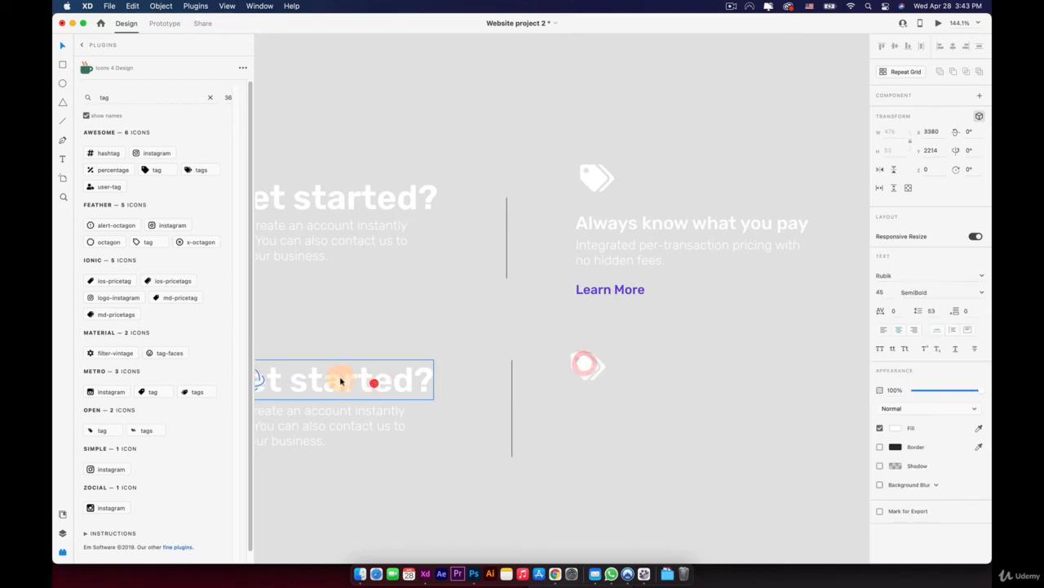
{"action": "left_click_drag", "start_coordinate": [342, 378], "coordinate": [726, 400]}
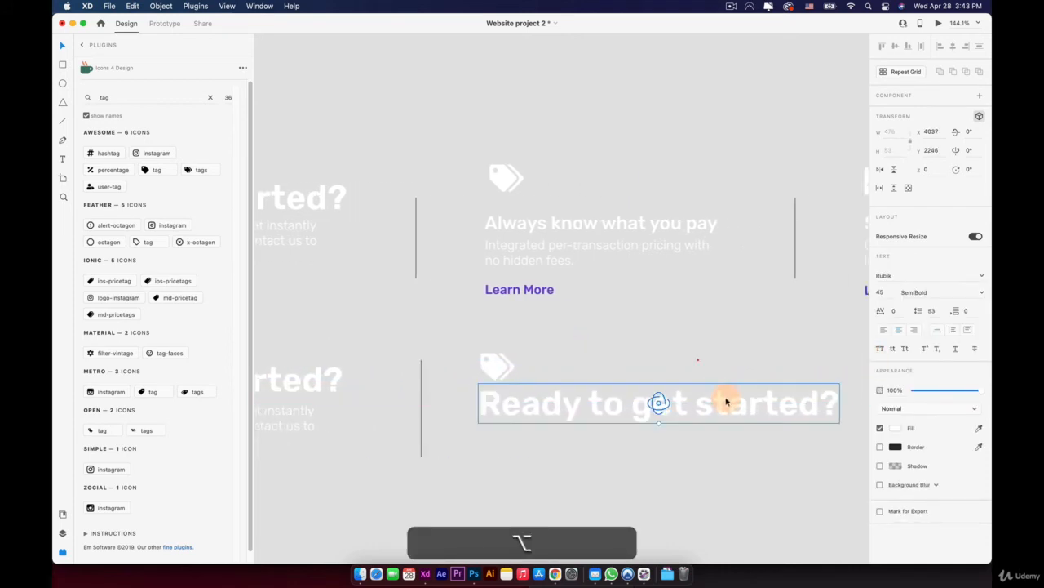
{"action": "left_click", "coordinate": [626, 222]}
{"action": "double_click", "coordinate": [628, 225]}
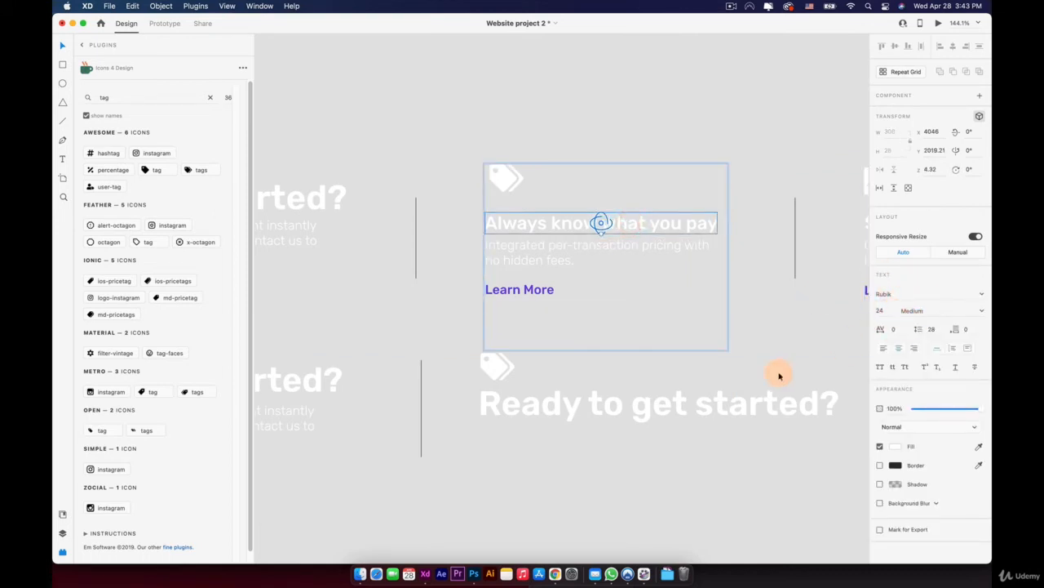
{"action": "left_click", "coordinate": [638, 400]}
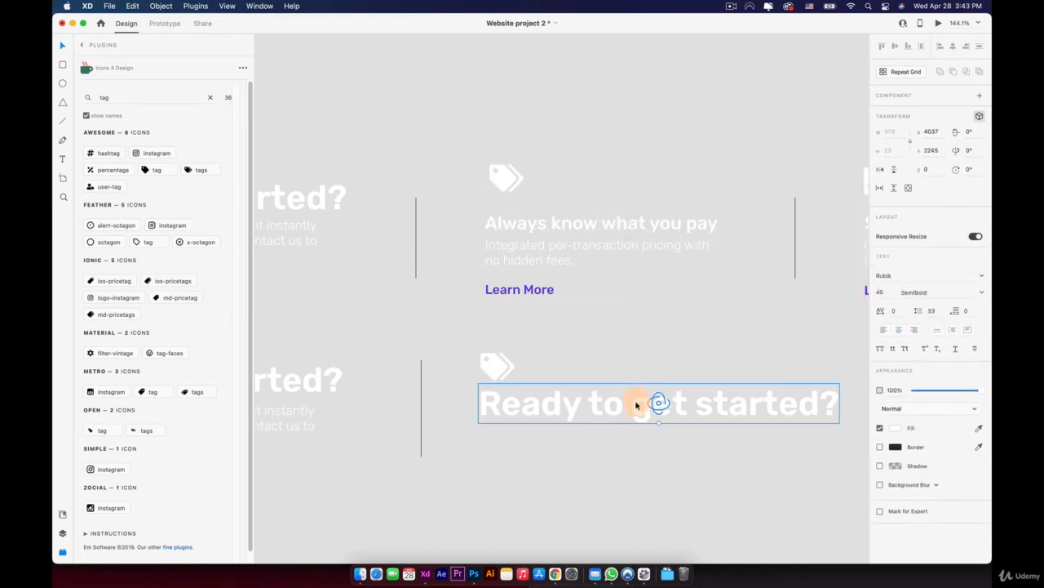
{"action": "left_click", "coordinate": [977, 292]}
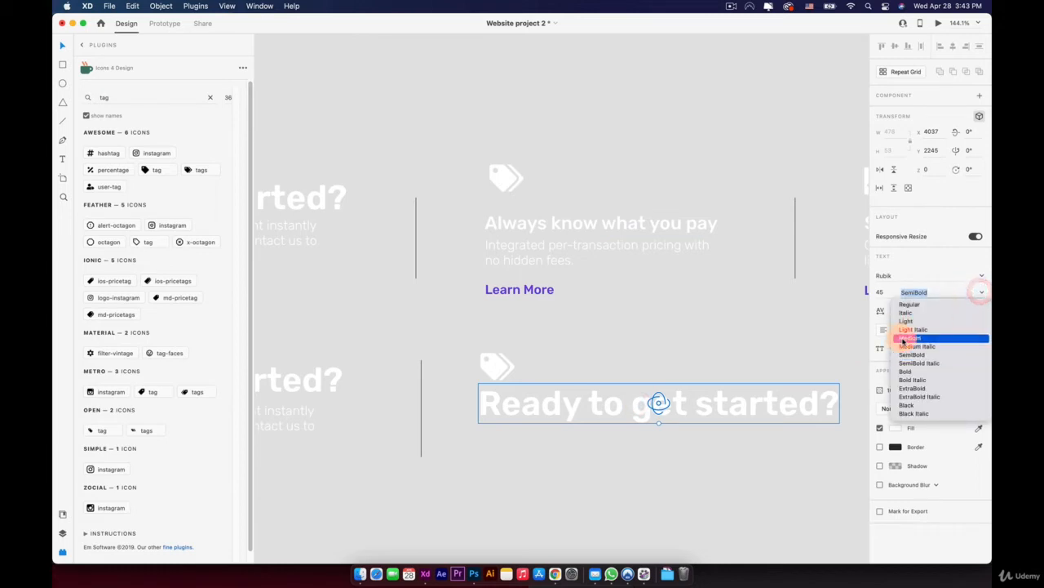
{"action": "left_click", "coordinate": [903, 334]}
{"action": "left_click", "coordinate": [877, 291]}
{"action": "type", "text": "2"}
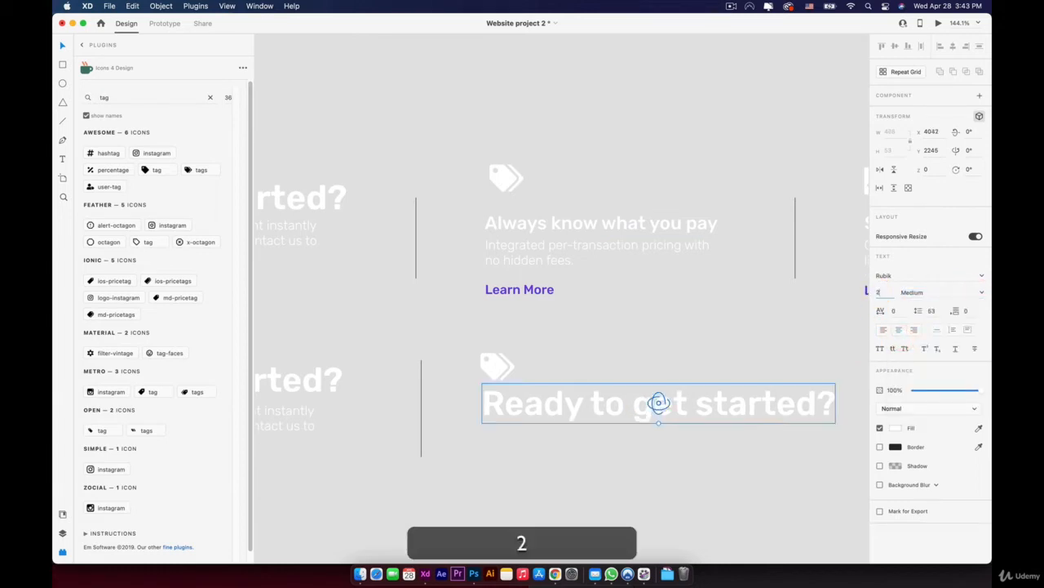
{"action": "left_click", "coordinate": [627, 439]}
Change the copied heading's text to "Always know what to pay" and align it under the new tags icon
{"action": "left_click_drag", "start_coordinate": [608, 409], "coordinate": [533, 405]}
{"action": "double_click", "coordinate": [534, 406]}
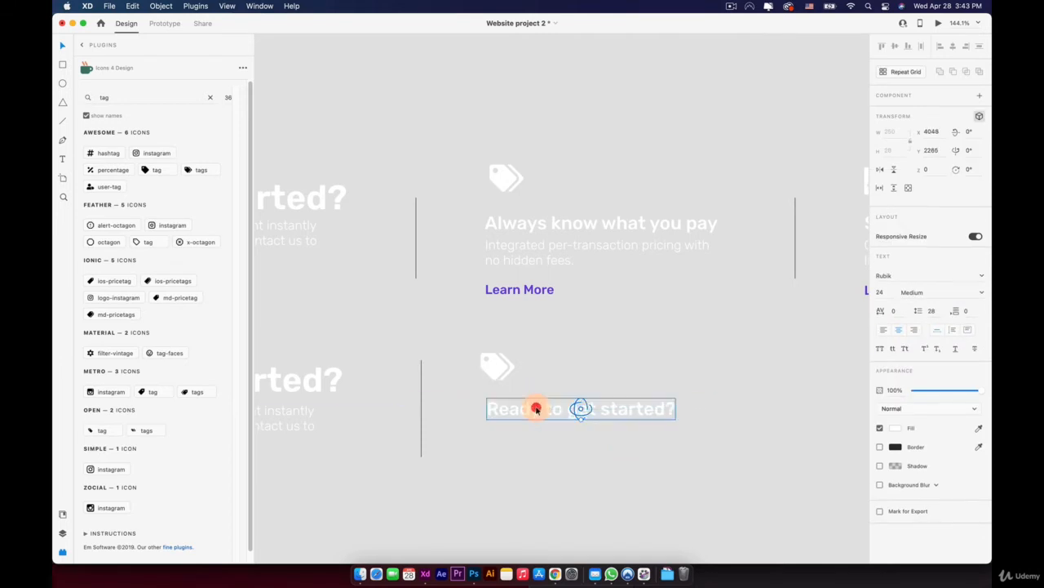
{"action": "type", "text": "Ala"}
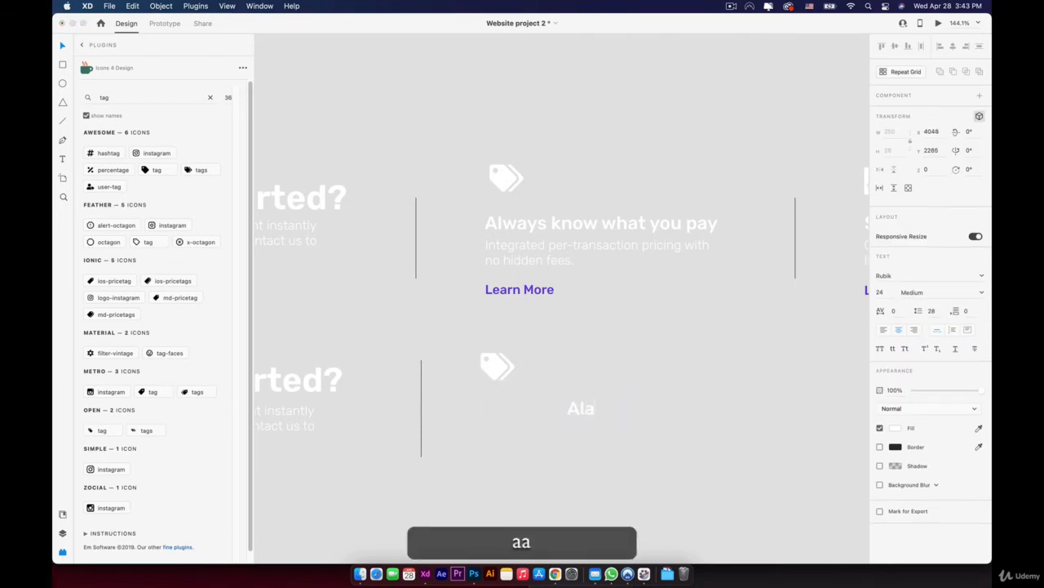
{"action": "type", "text": "ways"}
{"action": "key", "text": "BackSpace"}
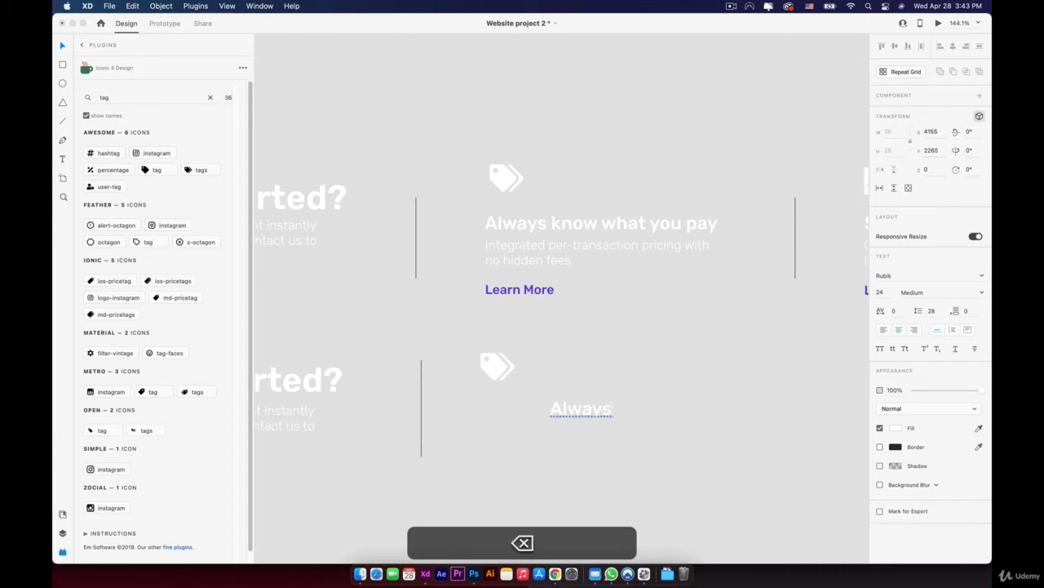
{"action": "type", "text": "kn"}
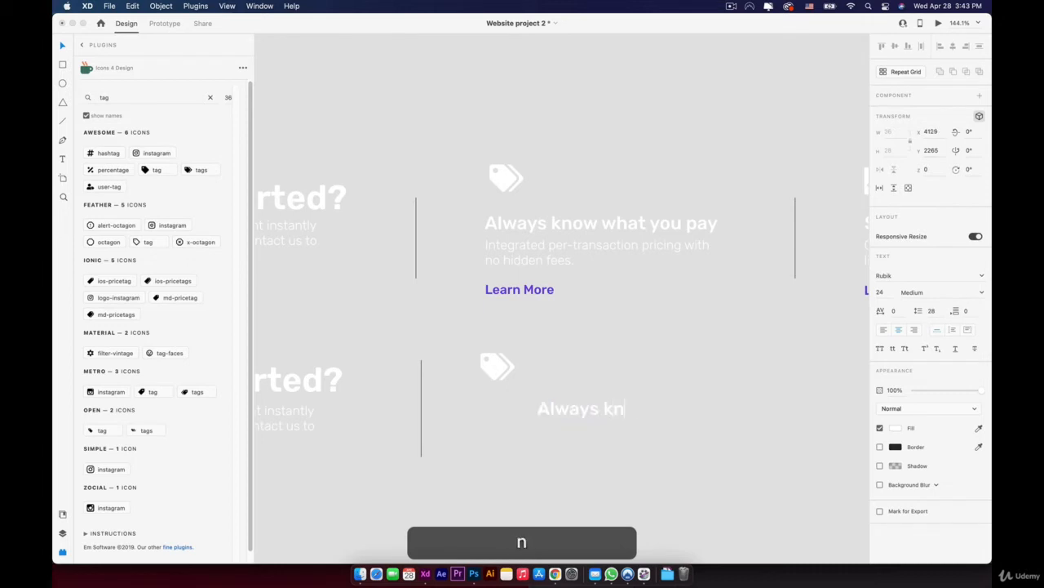
{"action": "type", "text": "ow what to pay"}
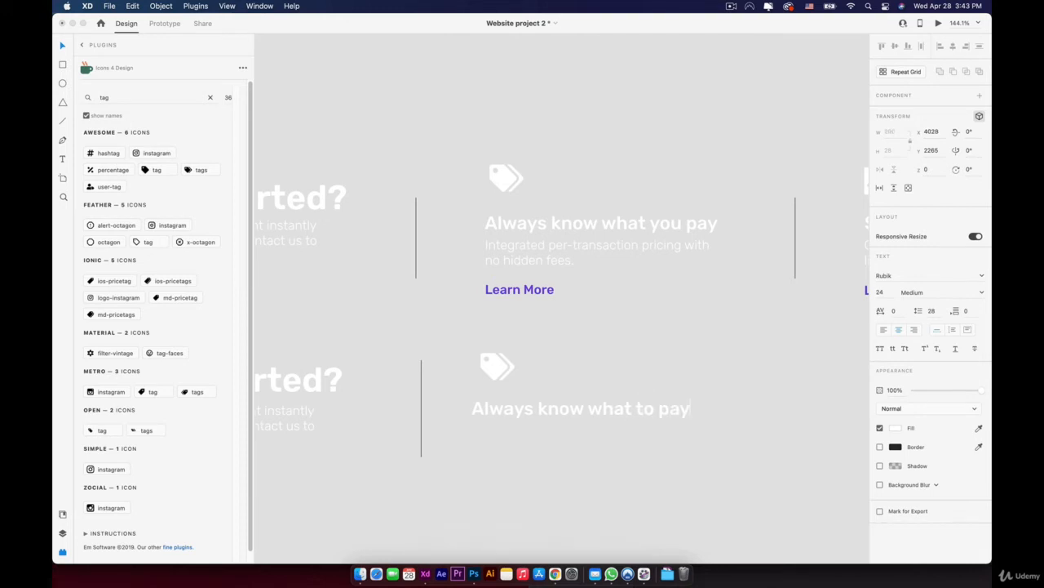
{"action": "left_click", "coordinate": [62, 46]}
{"action": "left_click", "coordinate": [524, 409]}
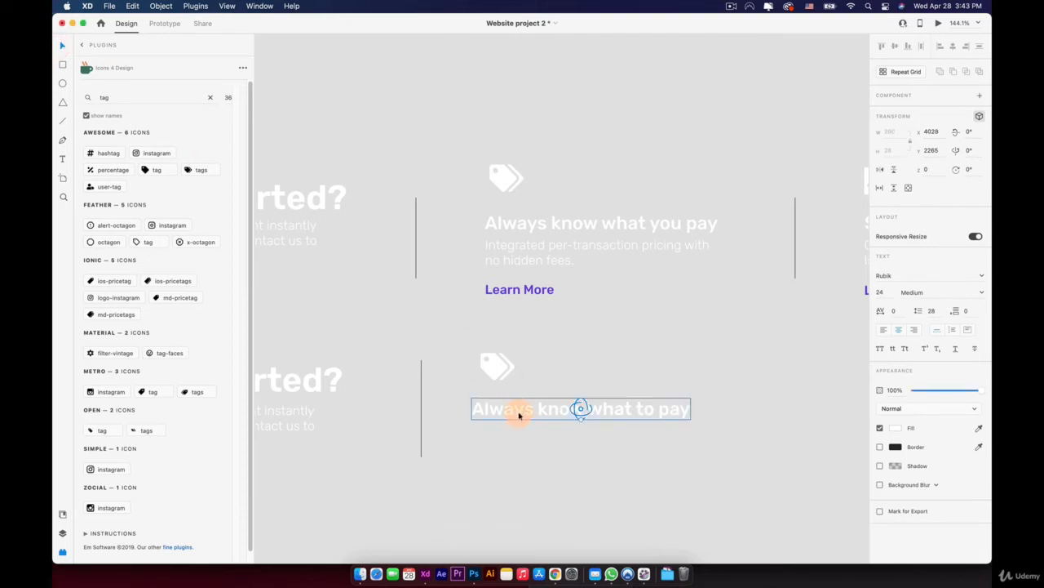
{"action": "left_click_drag", "start_coordinate": [519, 416], "coordinate": [522, 412]}
Copy the paragraph under the new subheading and replace its text with the reference's "Integrated per-transaction pricing with no hidden fees."
{"action": "left_click", "coordinate": [278, 403]}
{"action": "key", "text": "alt"}
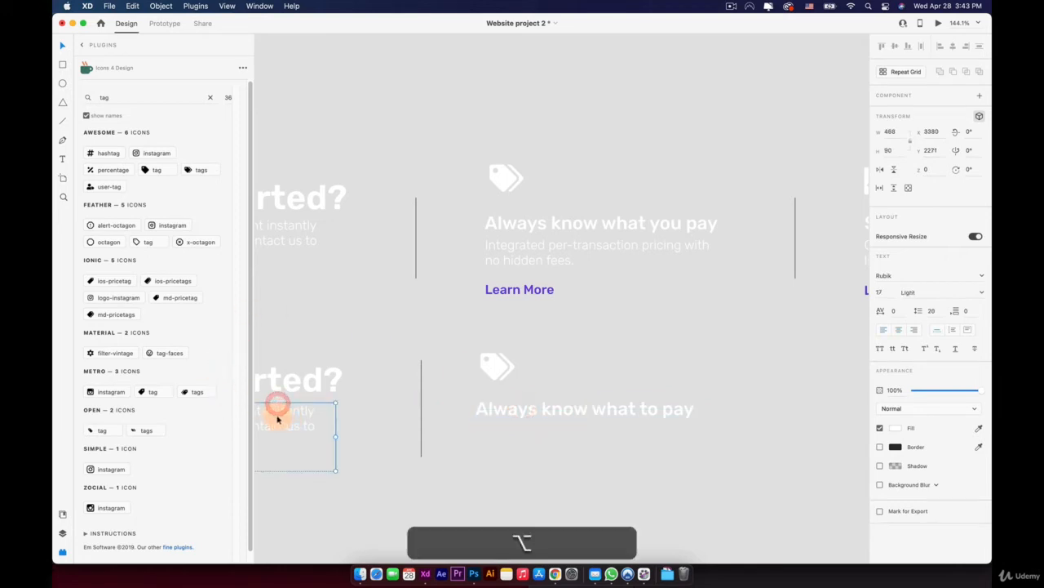
{"action": "left_click_drag", "start_coordinate": [277, 419], "coordinate": [769, 432]}
{"action": "left_click", "coordinate": [605, 255]}
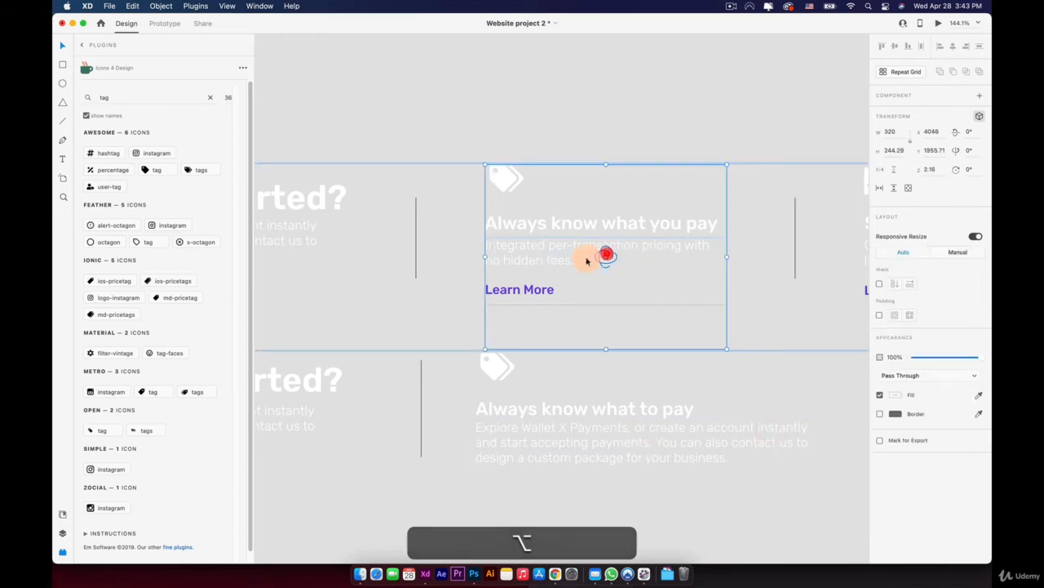
{"action": "double_click", "coordinate": [568, 260]}
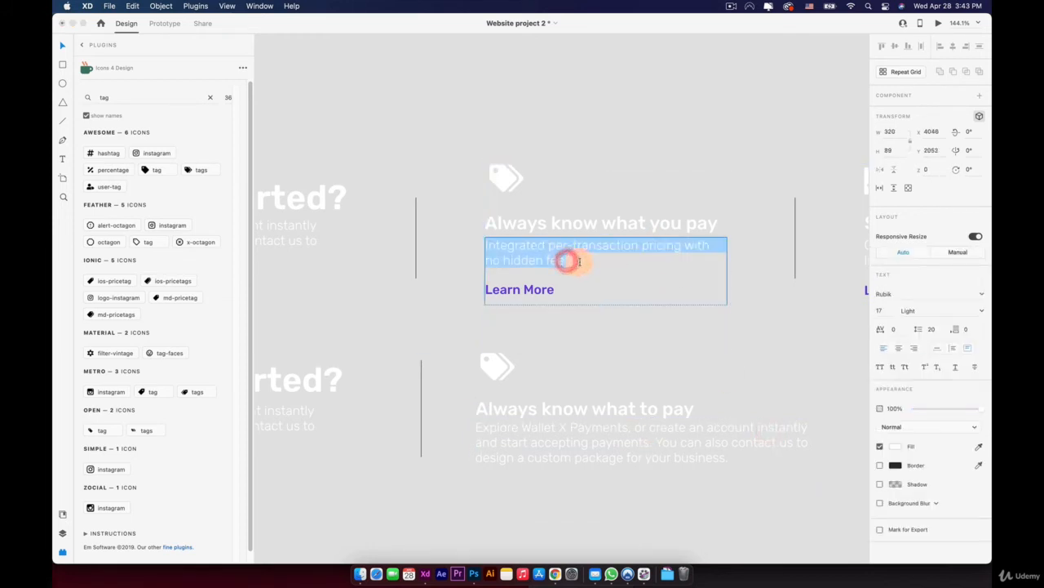
{"action": "key", "text": "super+c"}
{"action": "left_click", "coordinate": [560, 450]}
{"action": "double_click", "coordinate": [559, 451]}
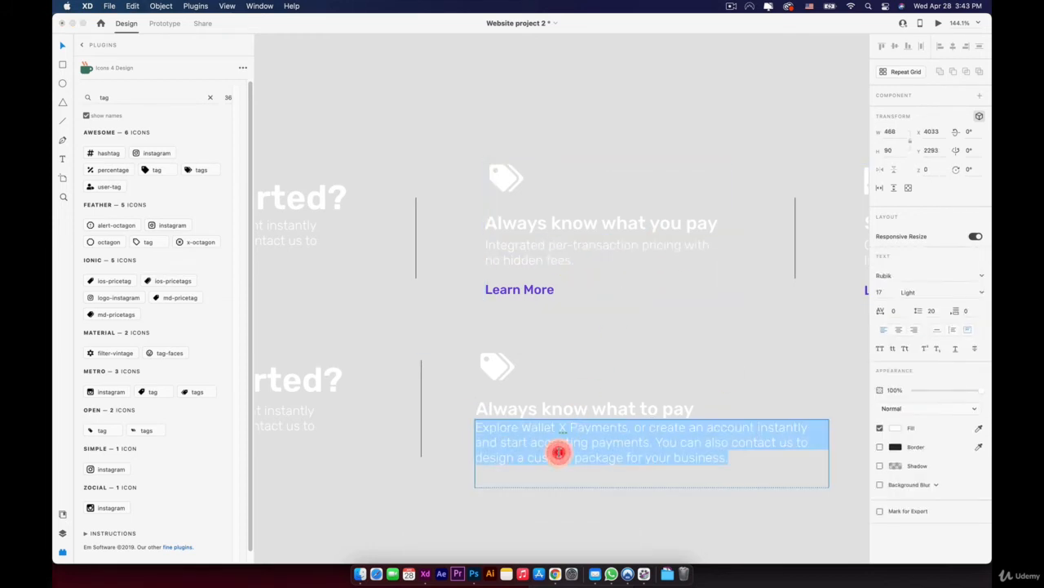
{"action": "key", "text": "super+v"}
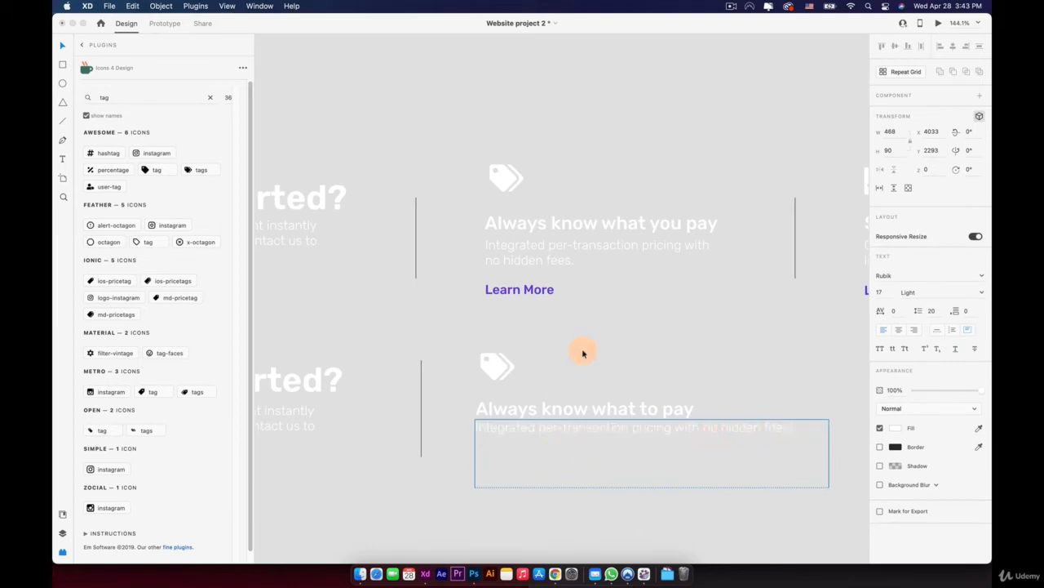
{"action": "left_click", "coordinate": [63, 45]}
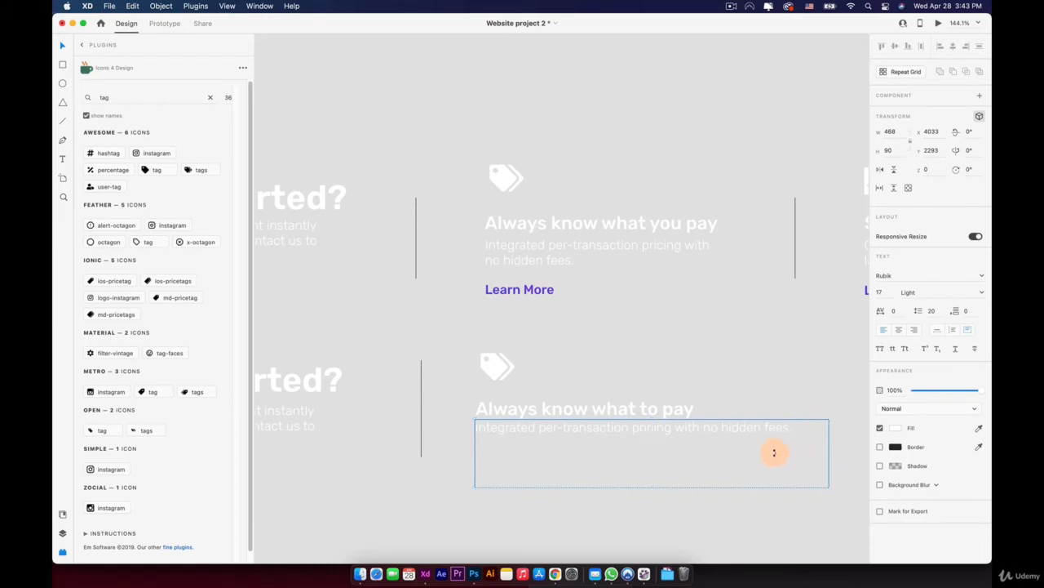
Resize the new paragraph's text box to about 315 by 53 so the text wraps onto two lines
{"action": "left_click_drag", "start_coordinate": [774, 452], "coordinate": [743, 454]}
{"action": "key", "text": "super+z"}
{"action": "left_click_drag", "start_coordinate": [829, 454], "coordinate": [750, 452]}
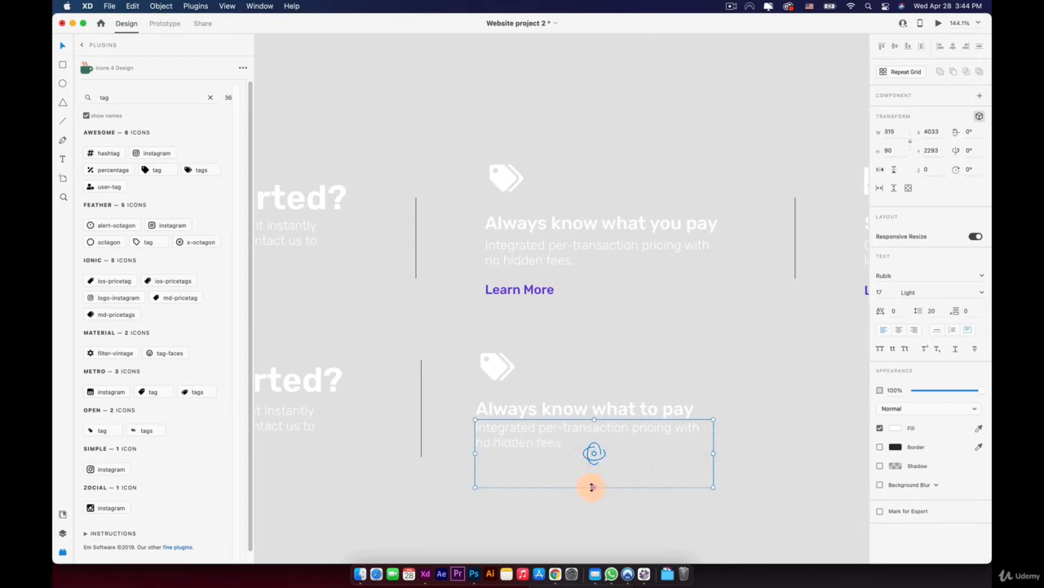
{"action": "left_click_drag", "start_coordinate": [592, 487], "coordinate": [587, 460]}
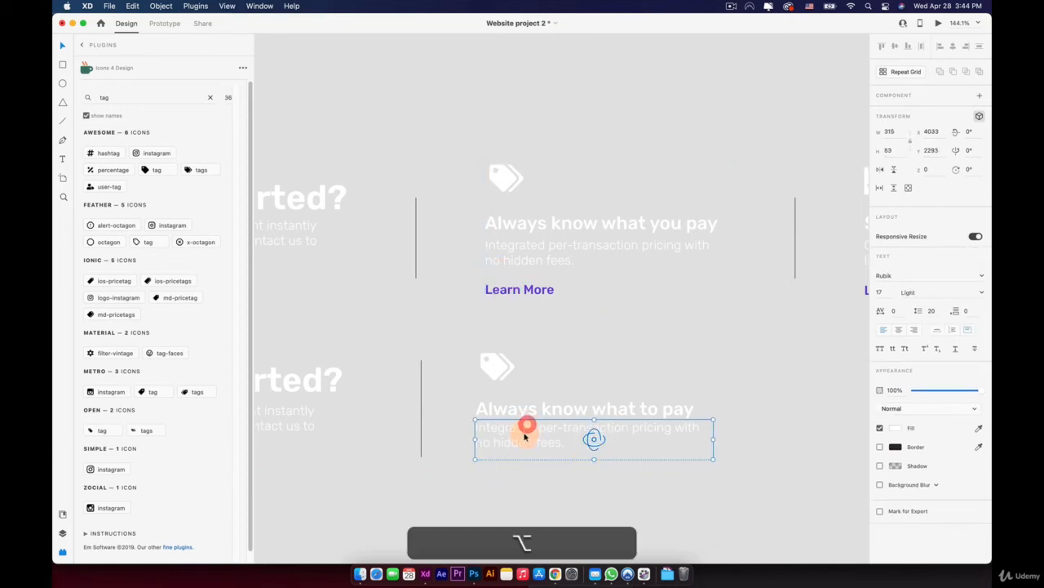
Duplicate the pricing paragraph directly below itself and replace the copy's text with "Learn More"
{"action": "left_click_drag", "start_coordinate": [527, 431], "coordinate": [525, 466]}
{"action": "double_click", "coordinate": [525, 461]}
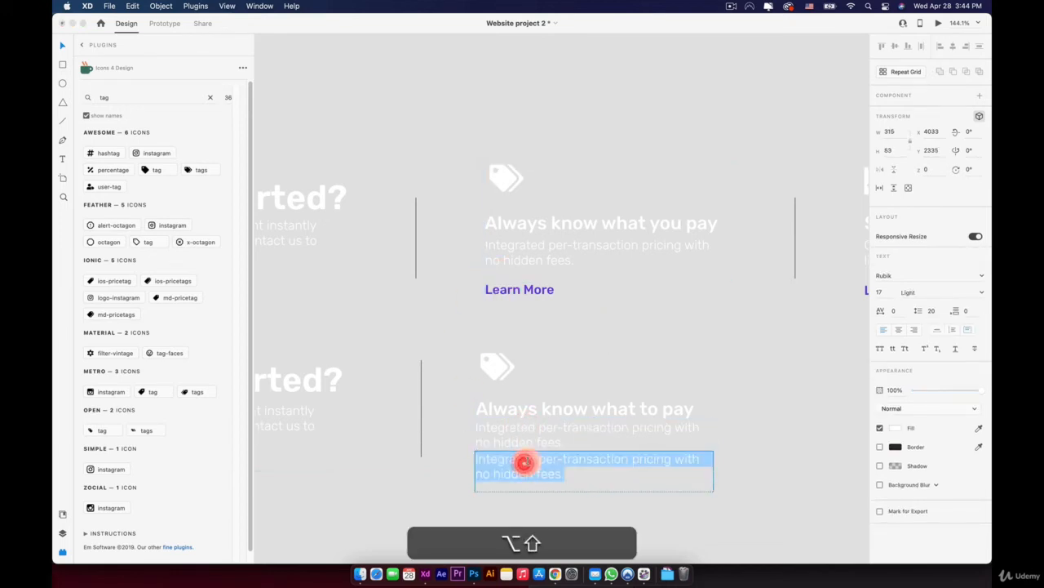
{"action": "type", "text": "Learn Mo"}
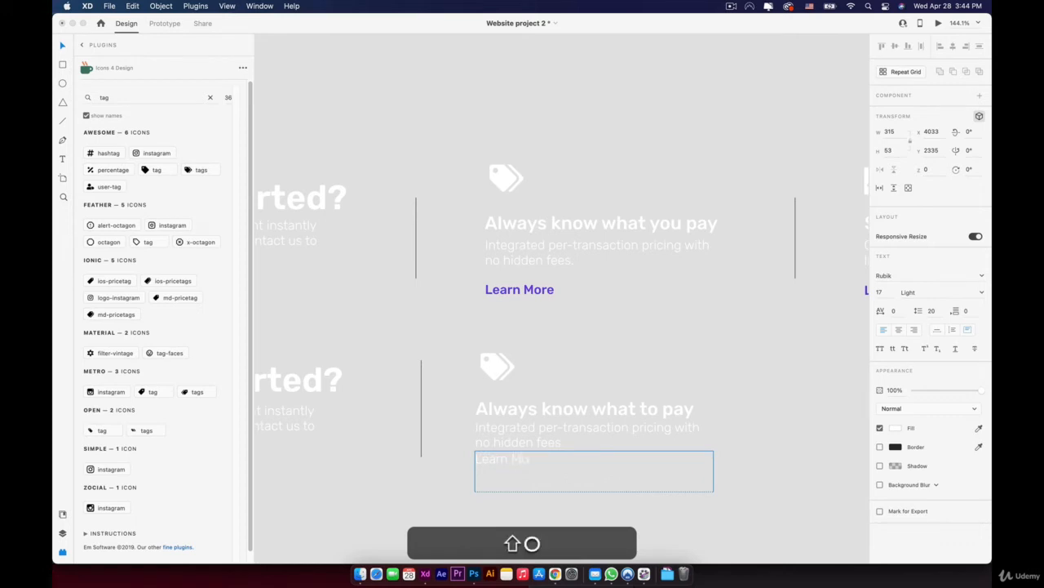
Set the new "Learn More" text to Medium weight and sample its purple fill from the reference link
{"action": "double_click", "coordinate": [542, 465]}
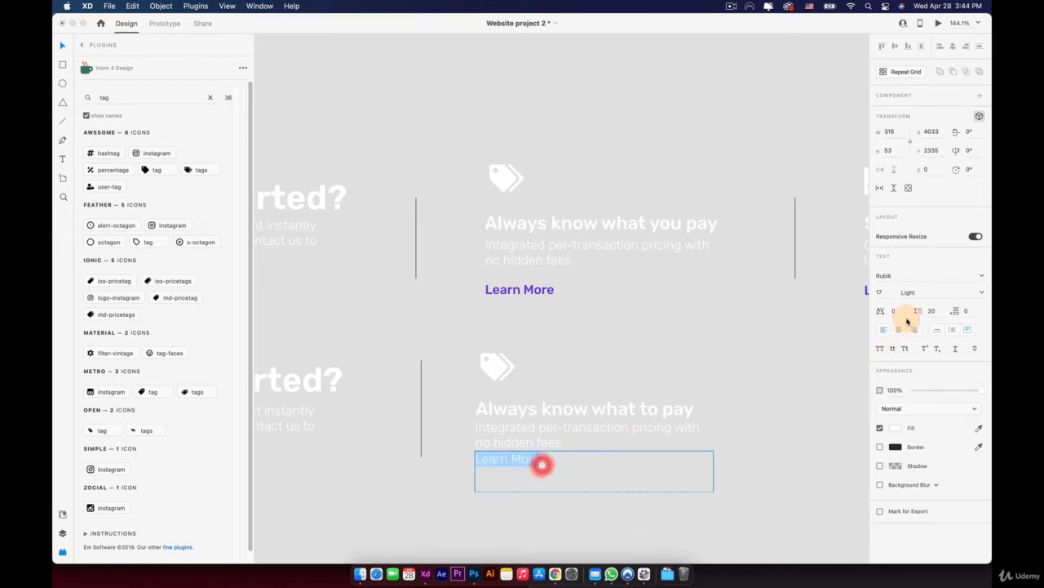
{"action": "left_click", "coordinate": [980, 292]}
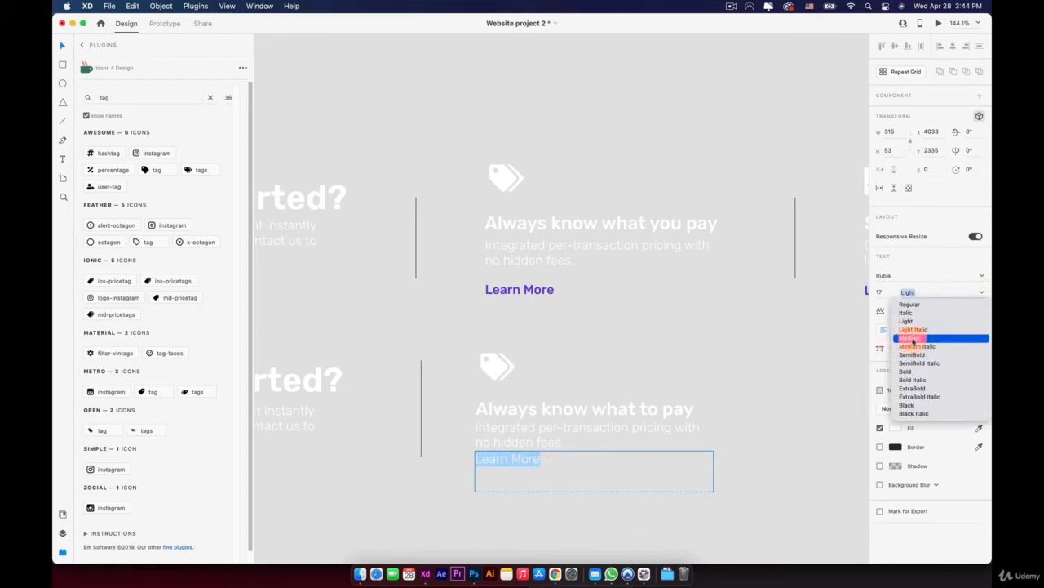
{"action": "left_click", "coordinate": [913, 337]}
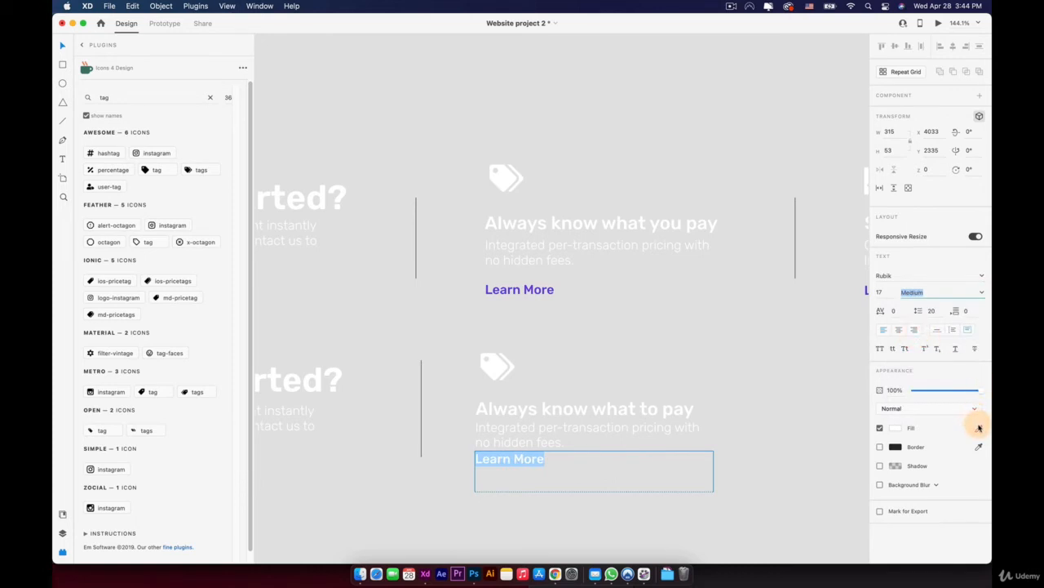
{"action": "left_click", "coordinate": [504, 291]}
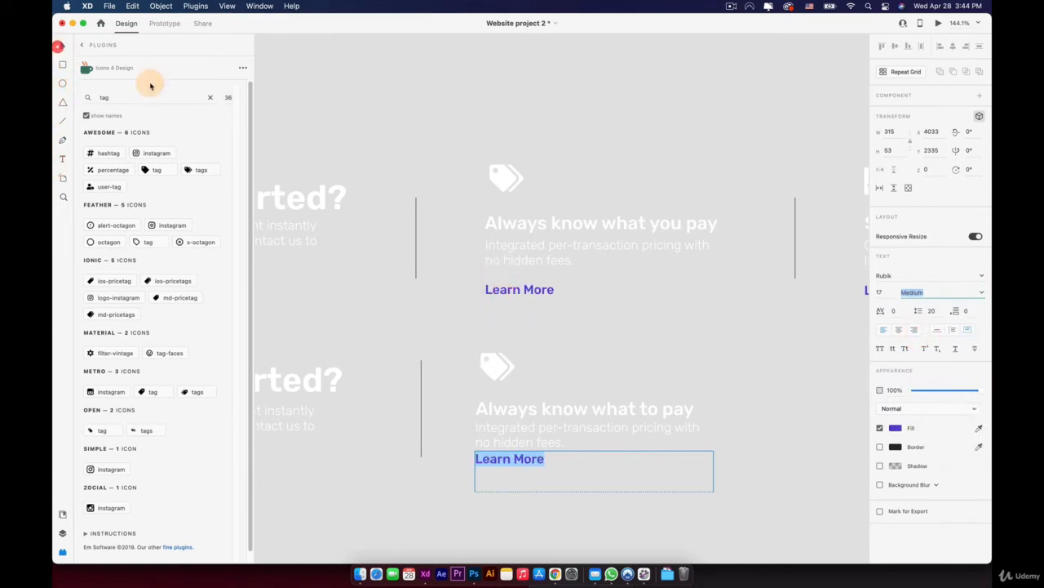
{"action": "left_click", "coordinate": [392, 147]}
Lower the "Learn More" text slightly, and move it up together with the new column's paragraph, subheading and tags icon
{"action": "left_click_drag", "start_coordinate": [506, 459], "coordinate": [506, 464]}
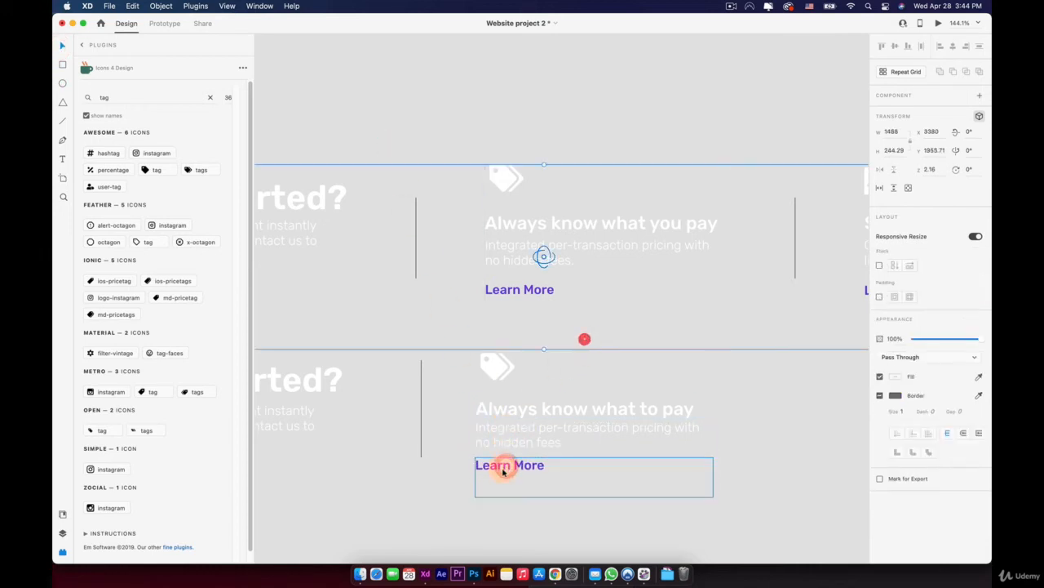
{"action": "left_click", "coordinate": [501, 434], "text": "shift"}
{"action": "left_click", "coordinate": [502, 404], "text": "shift"}
{"action": "left_click", "coordinate": [498, 369], "text": "shift"}
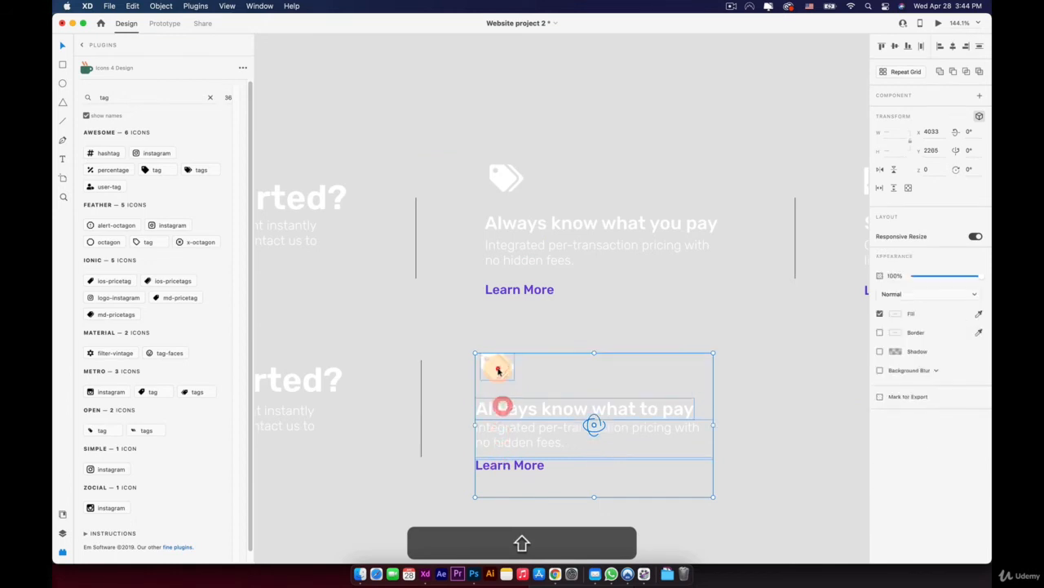
{"action": "key", "text": "shift+Up"}
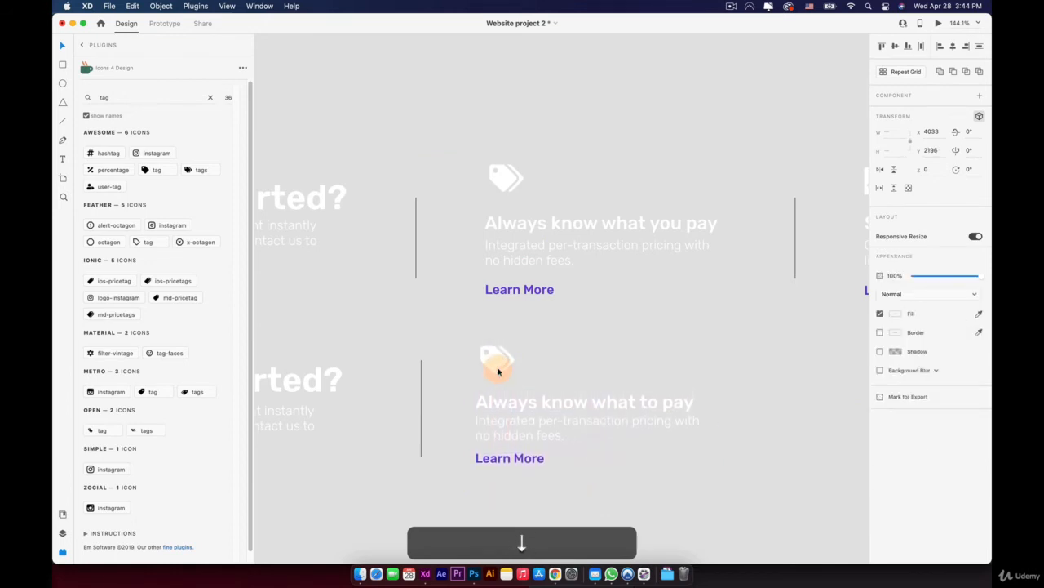
Duplicate the pricing column's tags icon, subheading, paragraph and "Learn More" text together, placing the copy below the reference's integration column
{"action": "scroll", "coordinate": [498, 372], "scroll_direction": "down", "scroll_amount": 2}
{"action": "left_click", "coordinate": [449, 339]}
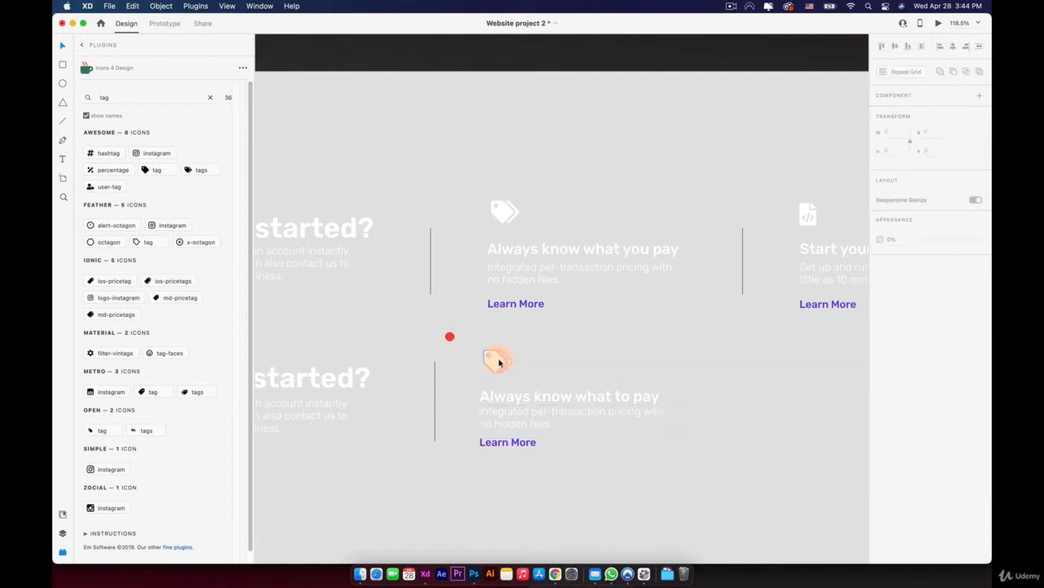
{"action": "left_click", "coordinate": [495, 356]}
{"action": "key", "text": "space"}
{"action": "left_click_drag", "start_coordinate": [629, 350], "coordinate": [479, 327]}
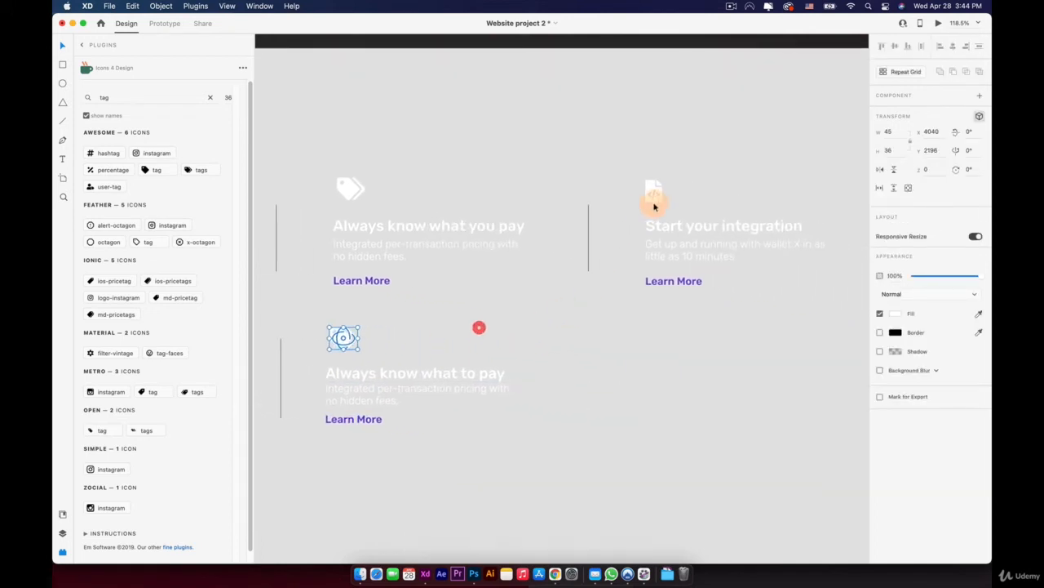
{"action": "key", "text": "space"}
{"action": "left_click_drag", "start_coordinate": [687, 200], "coordinate": [517, 210]}
{"action": "left_click_drag", "start_coordinate": [445, 199], "coordinate": [669, 179]}
{"action": "left_click", "coordinate": [370, 374]}
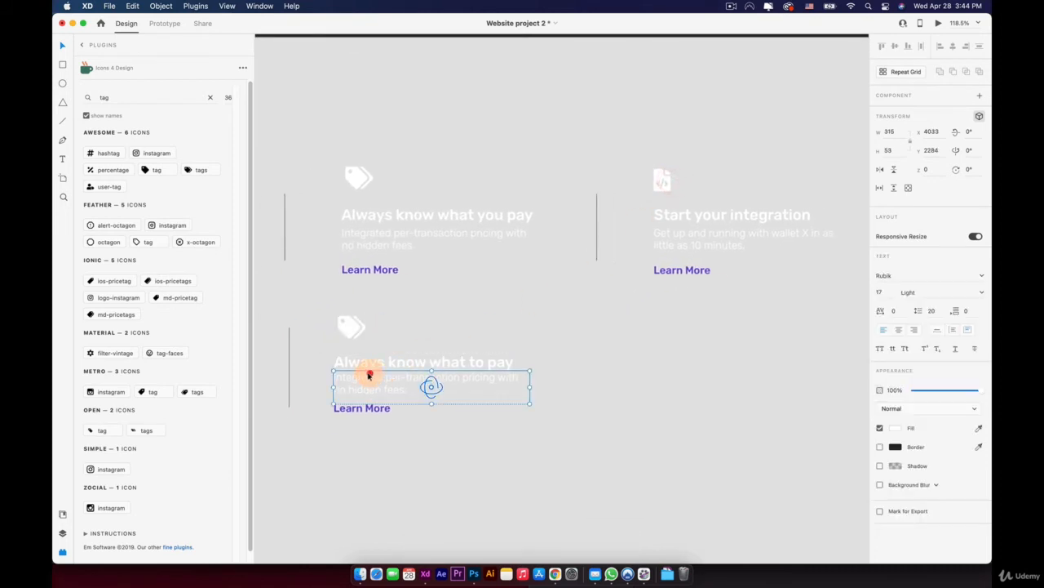
{"action": "left_click", "coordinate": [364, 363], "text": "shift"}
{"action": "left_click", "coordinate": [356, 406], "text": "shift"}
{"action": "left_click", "coordinate": [343, 331], "text": "shift"}
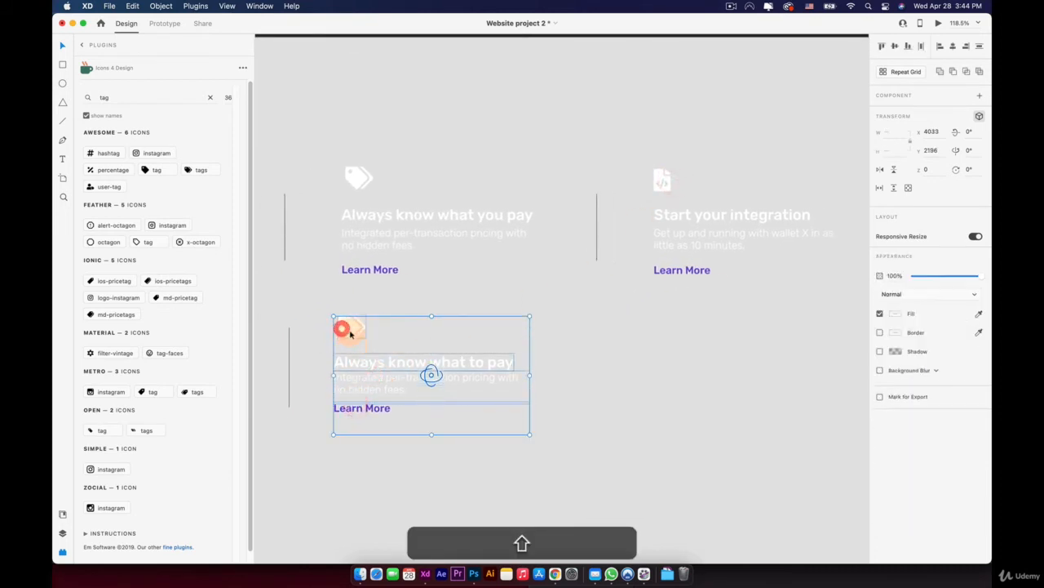
{"action": "left_click_drag", "start_coordinate": [350, 333], "coordinate": [665, 335]}
{"action": "left_click", "coordinate": [596, 335]}
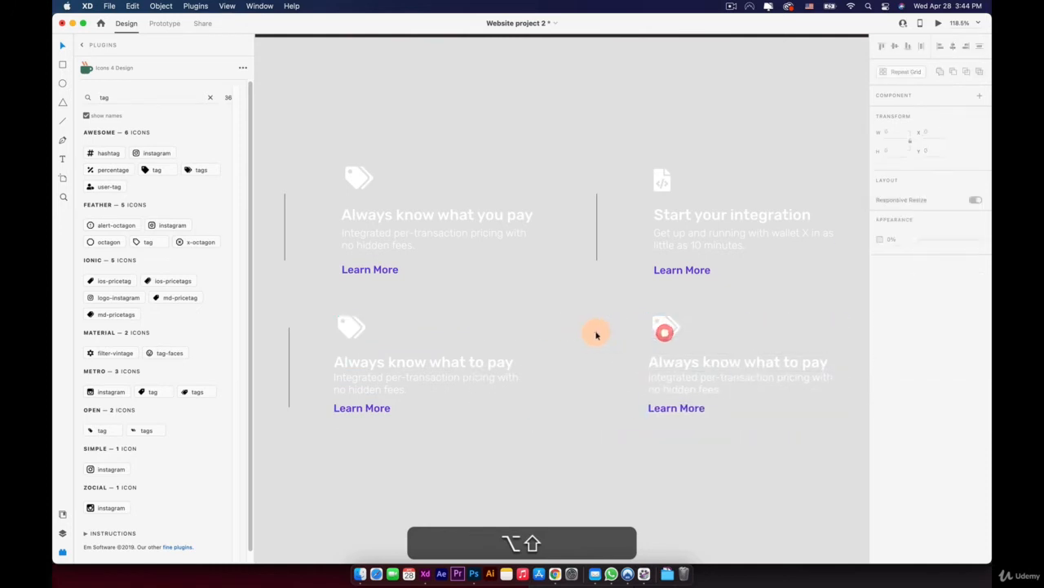
Duplicate the vertical divider line into the gap between the two lower columns, in line with the reference divider above
{"action": "left_click", "coordinate": [594, 236]}
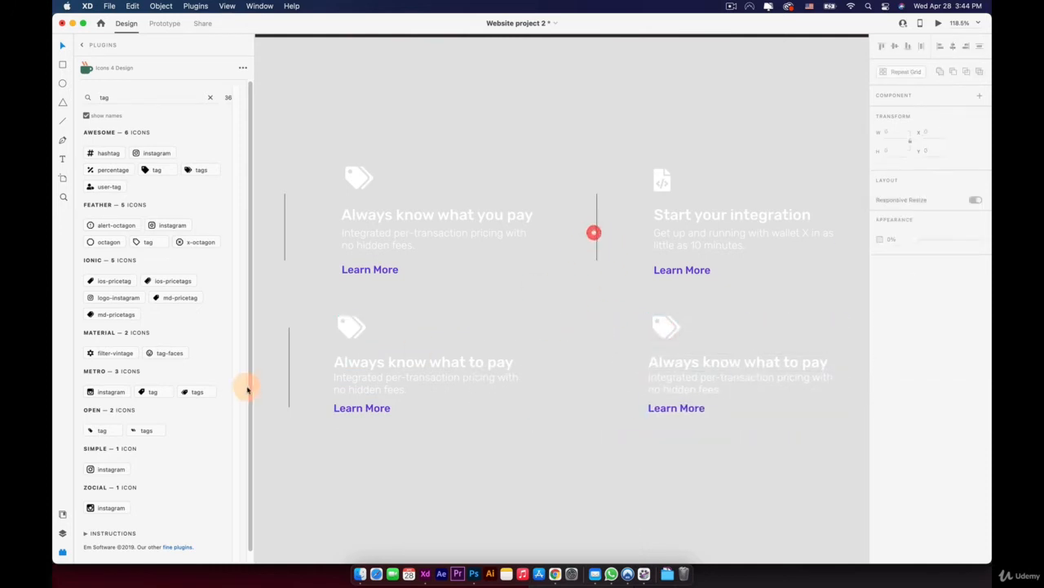
{"action": "left_click", "coordinate": [288, 365]}
{"action": "left_click_drag", "start_coordinate": [289, 364], "coordinate": [553, 386]}
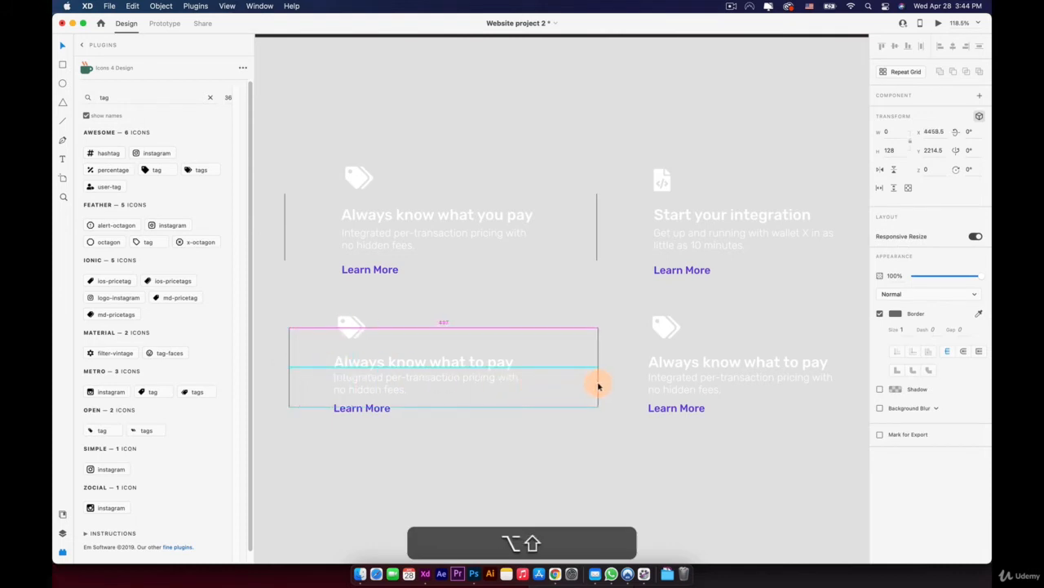
{"action": "left_click_drag", "start_coordinate": [597, 385], "coordinate": [597, 385]}
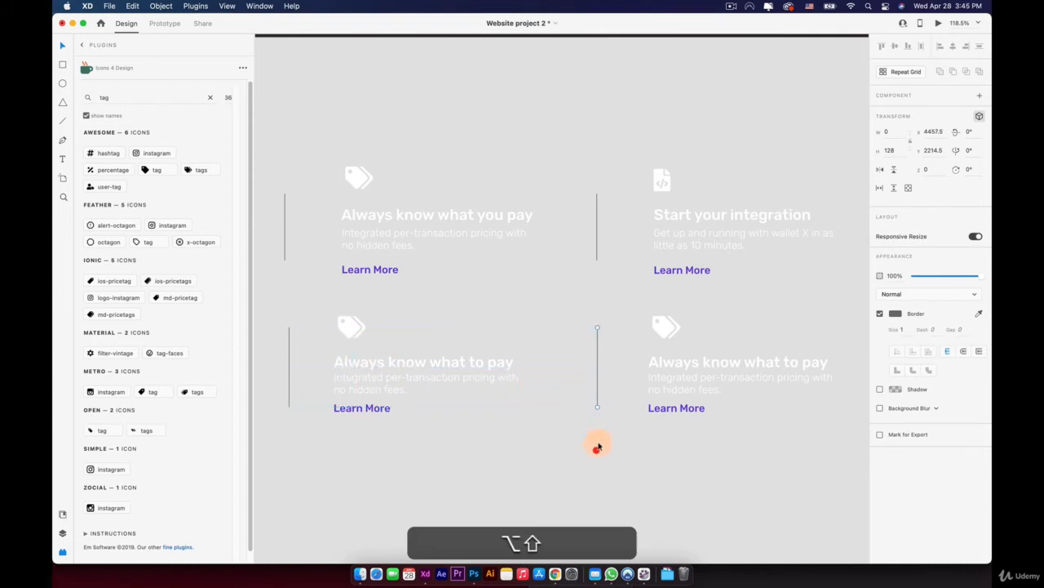
{"action": "left_click", "coordinate": [599, 462]}
Search the icon plugin for "code" and insert the Awesome set's file-code icon
{"action": "key", "text": "space"}
{"action": "left_click_drag", "start_coordinate": [589, 453], "coordinate": [501, 449]}
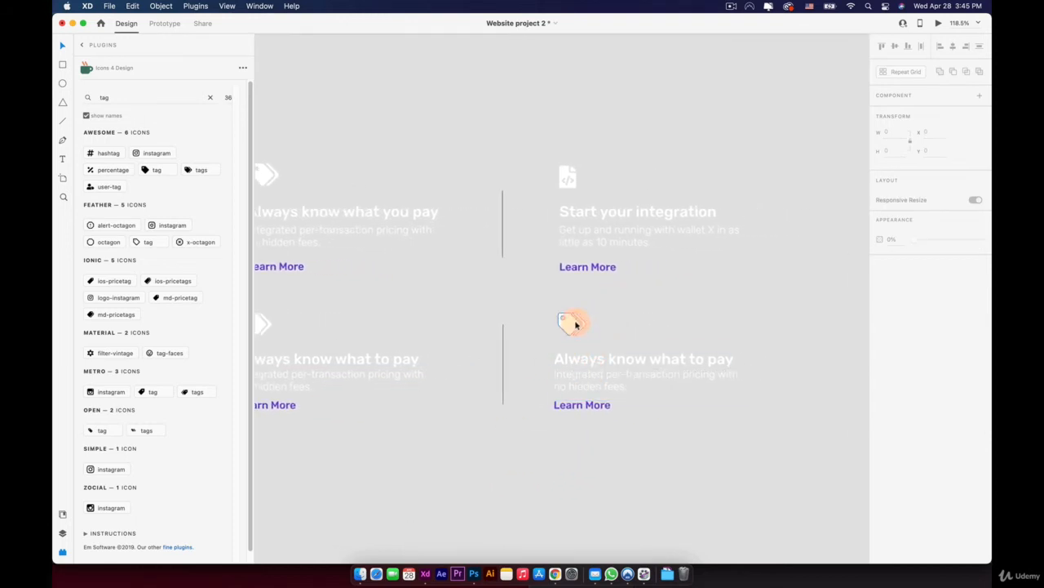
{"action": "left_click", "coordinate": [211, 98]}
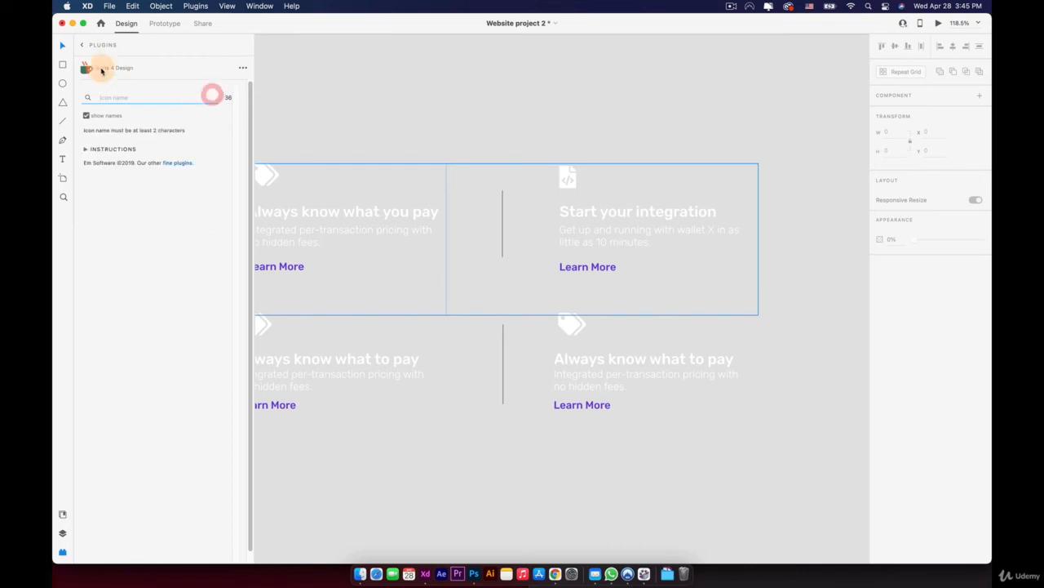
{"action": "left_click", "coordinate": [121, 98]}
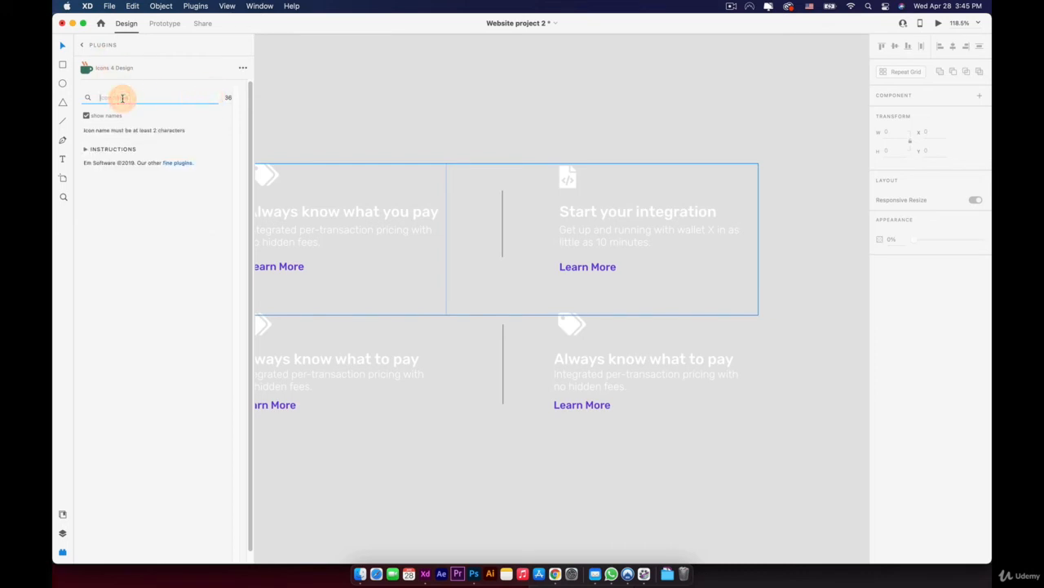
{"action": "type", "text": "code"}
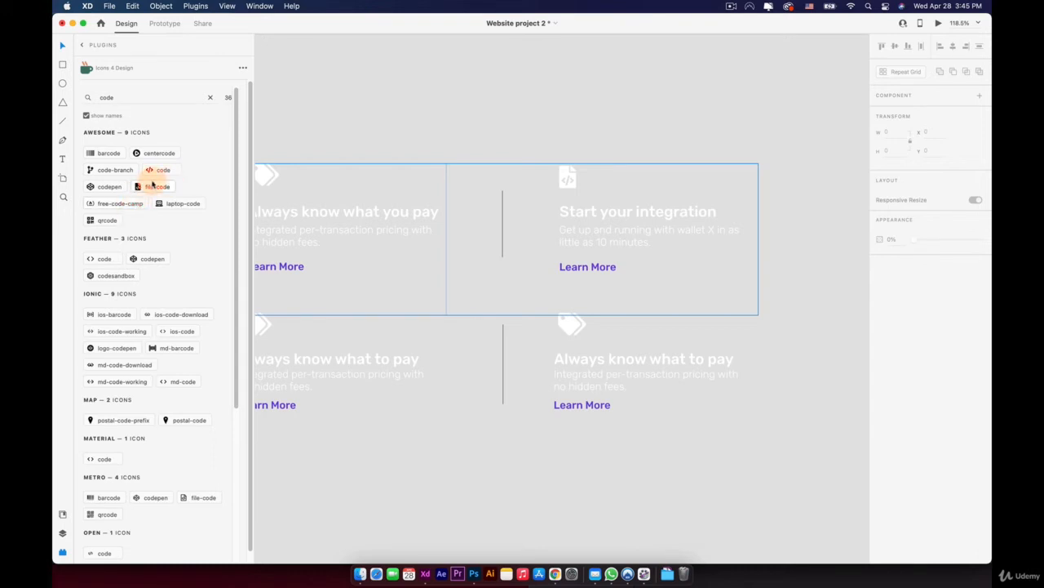
{"action": "left_click", "coordinate": [156, 187]}
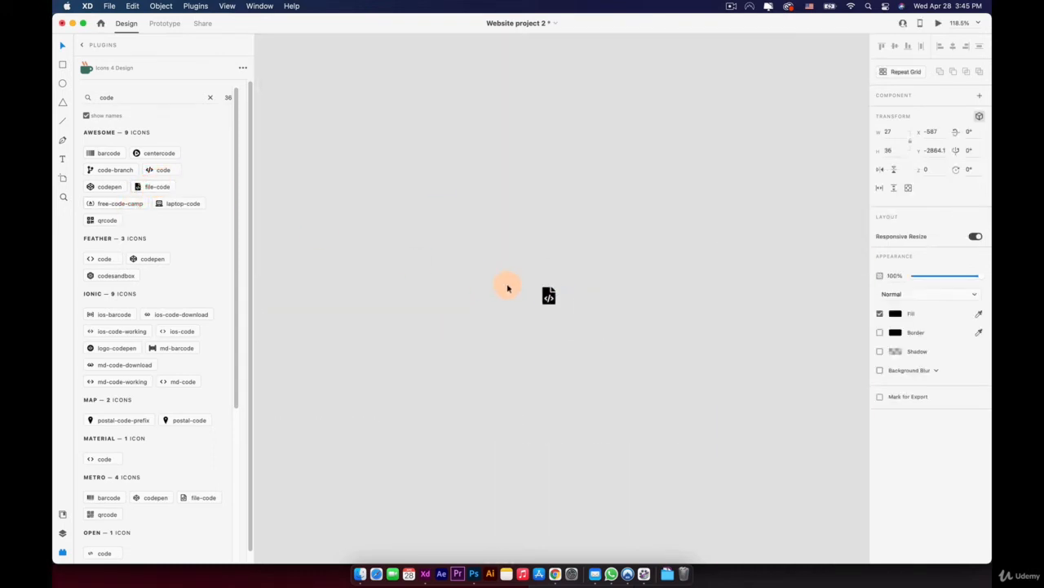
Move the inserted file-code icon beside the tags icon of the duplicated column
{"action": "left_click_drag", "start_coordinate": [526, 289], "coordinate": [638, 346]}
{"action": "left_click", "coordinate": [481, 227]}
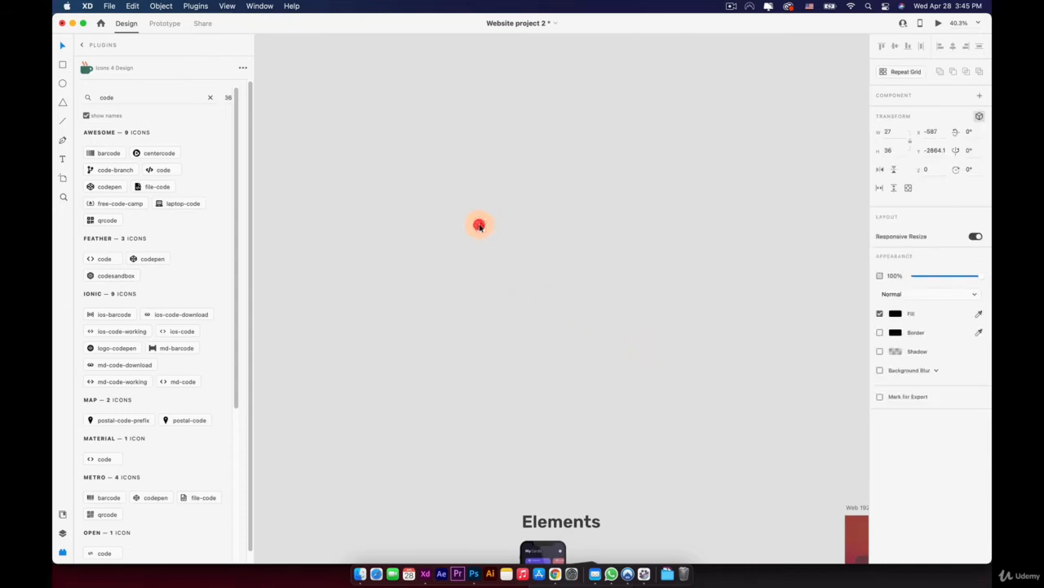
{"action": "scroll", "coordinate": [413, 141], "scroll_direction": "down", "scroll_amount": 10}
{"action": "scroll", "coordinate": [412, 140], "scroll_direction": "right", "scroll_amount": 10}
{"action": "left_click_drag", "start_coordinate": [492, 239], "coordinate": [617, 317]}
{"action": "scroll", "coordinate": [564, 307], "scroll_direction": "down", "scroll_amount": 10}
{"action": "scroll", "coordinate": [564, 307], "scroll_direction": "right", "scroll_amount": 3}
{"action": "scroll", "coordinate": [627, 343], "scroll_direction": "down", "scroll_amount": 2}
{"action": "scroll", "coordinate": [627, 343], "scroll_direction": "right", "scroll_amount": 2}
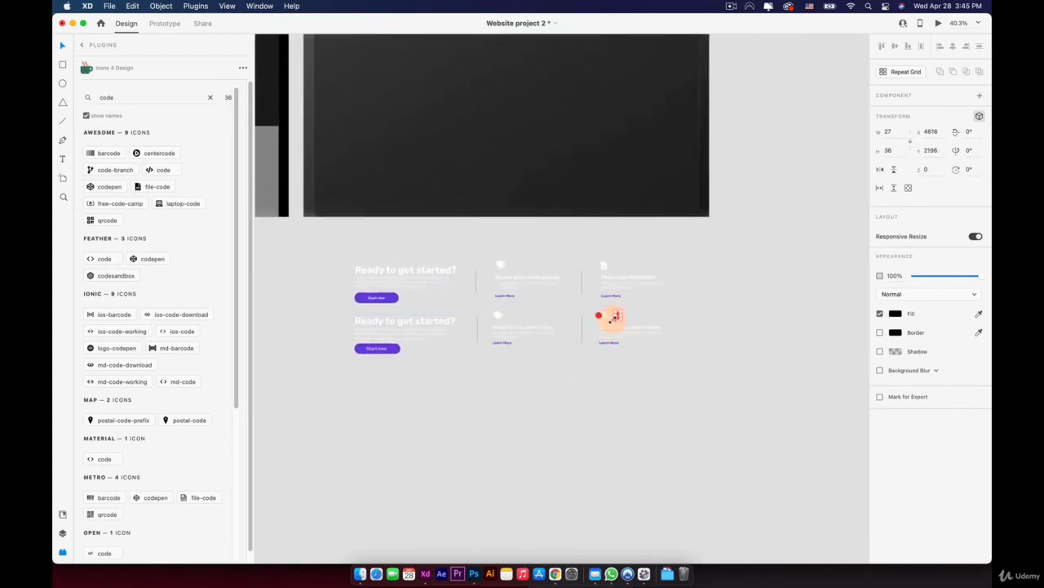
{"action": "scroll", "coordinate": [617, 322], "scroll_direction": "up", "scroll_amount": 4}
{"action": "scroll", "coordinate": [617, 323], "scroll_direction": "up", "scroll_amount": 5}
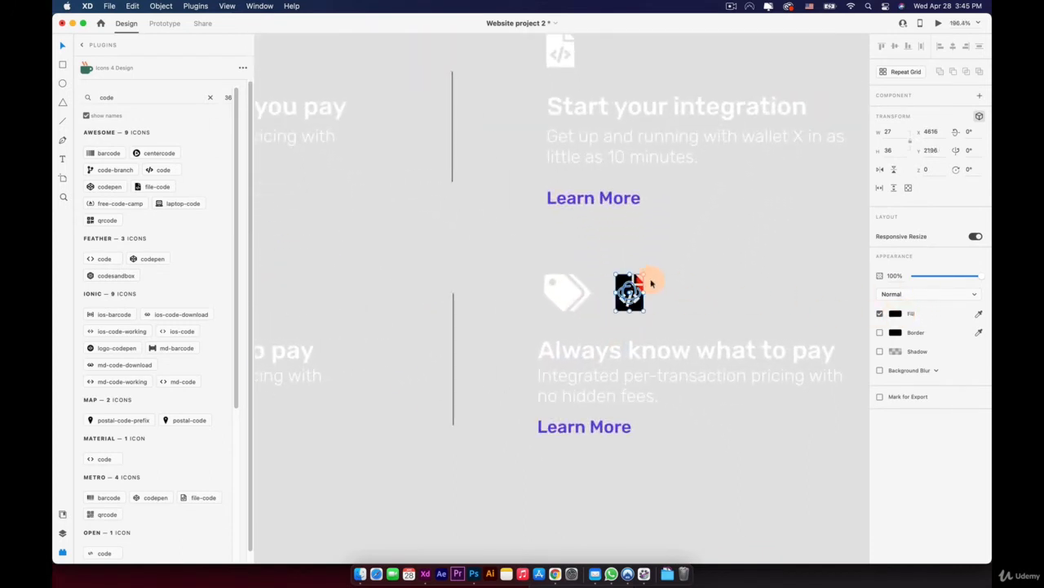
Position the file-code icon over the duplicated column's tags icon and delete that tags icon
{"action": "left_click_drag", "start_coordinate": [634, 280], "coordinate": [563, 279]}
{"action": "left_click", "coordinate": [567, 277]}
{"action": "left_click", "coordinate": [585, 287]}
{"action": "key", "text": "BackSpace"}
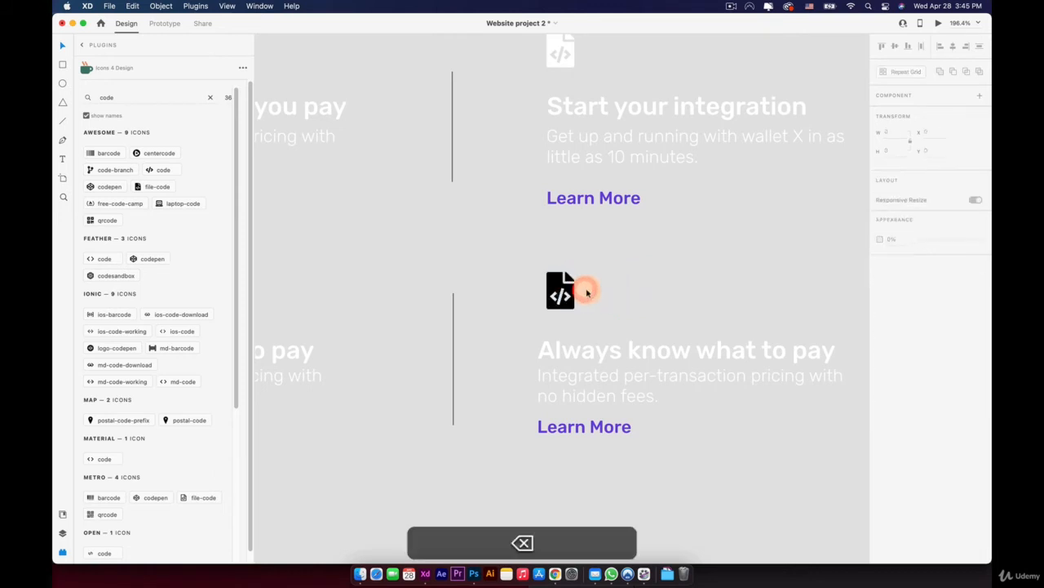
Set the file-code icon's fill to white, #FFFFFF
{"action": "left_click", "coordinate": [555, 282]}
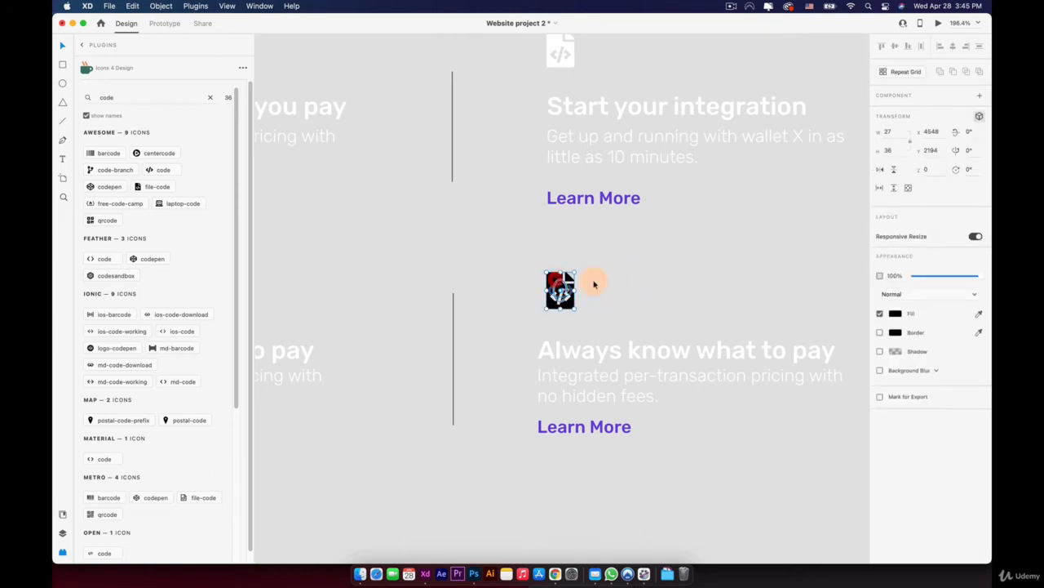
{"action": "left_click", "coordinate": [895, 313]}
{"action": "left_click_drag", "start_coordinate": [809, 321], "coordinate": [658, 164]}
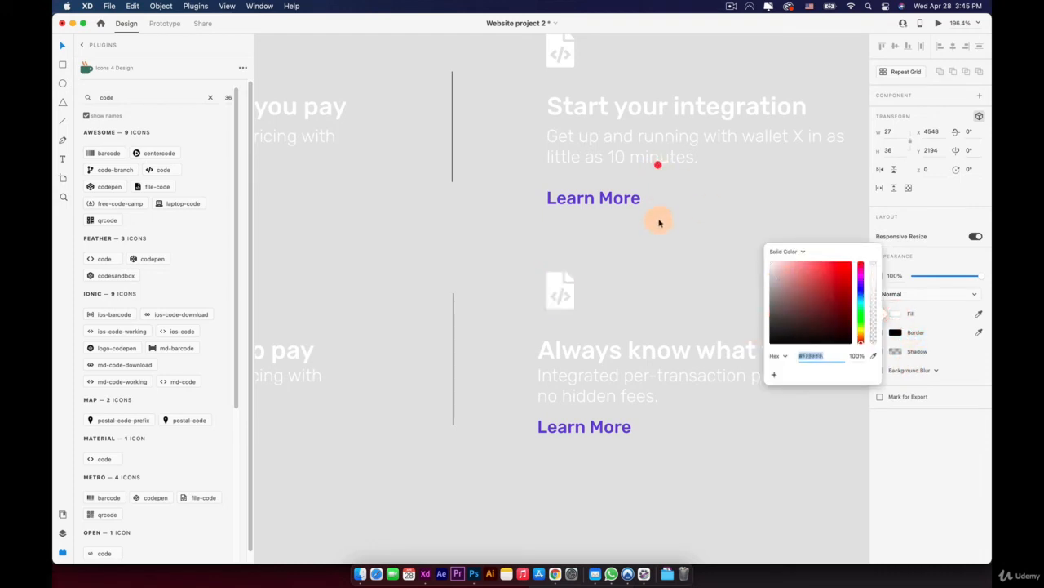
{"action": "left_click", "coordinate": [660, 222]}
Replace the duplicated column's subheading with the text "Start your integration" copied from the reference
{"action": "double_click", "coordinate": [632, 107]}
{"action": "double_click", "coordinate": [632, 107]}
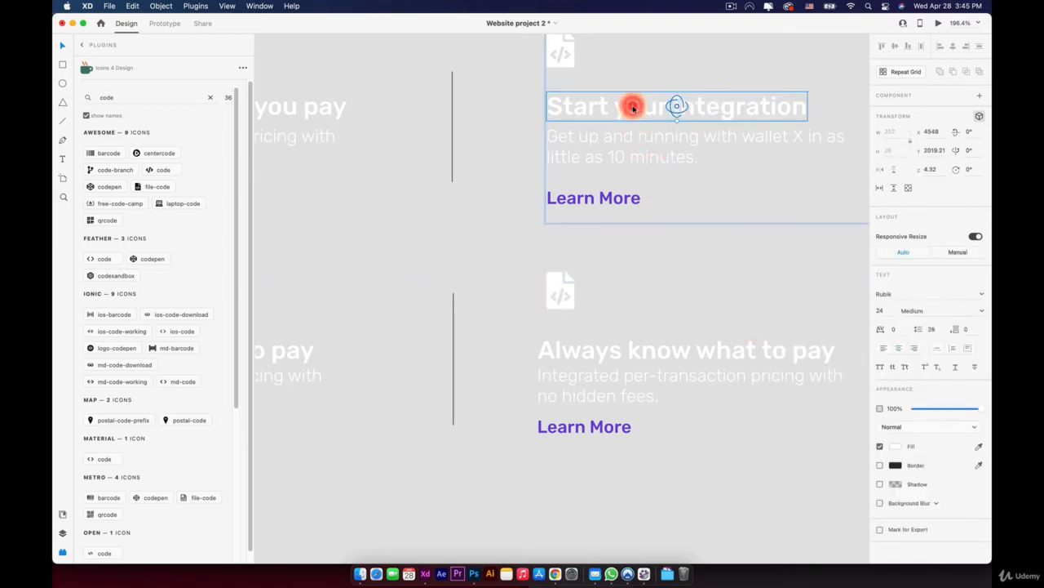
{"action": "double_click", "coordinate": [633, 107]}
{"action": "key", "text": "super+c"}
{"action": "double_click", "coordinate": [575, 356]}
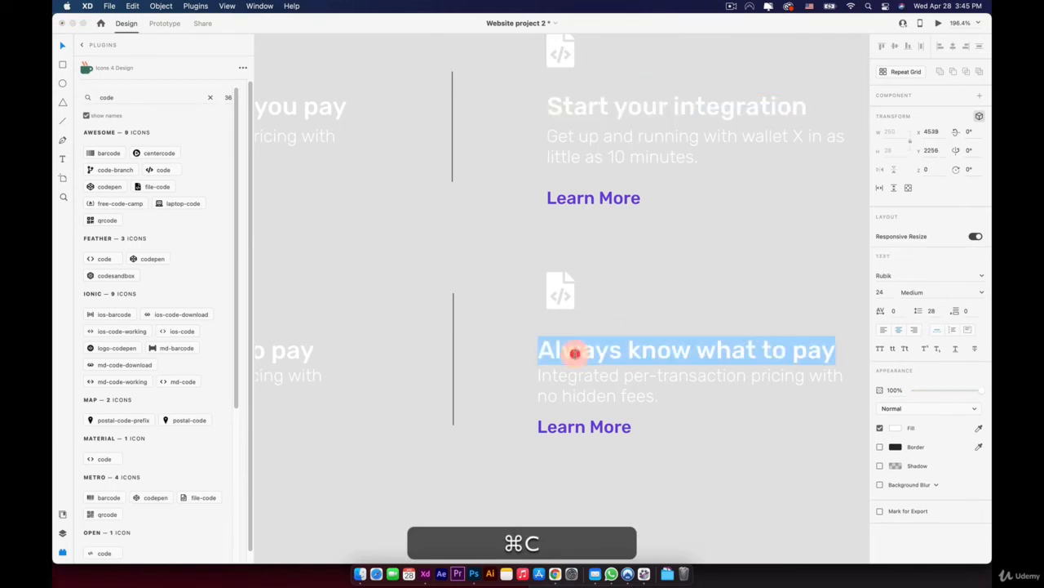
{"action": "key", "text": "super+v"}
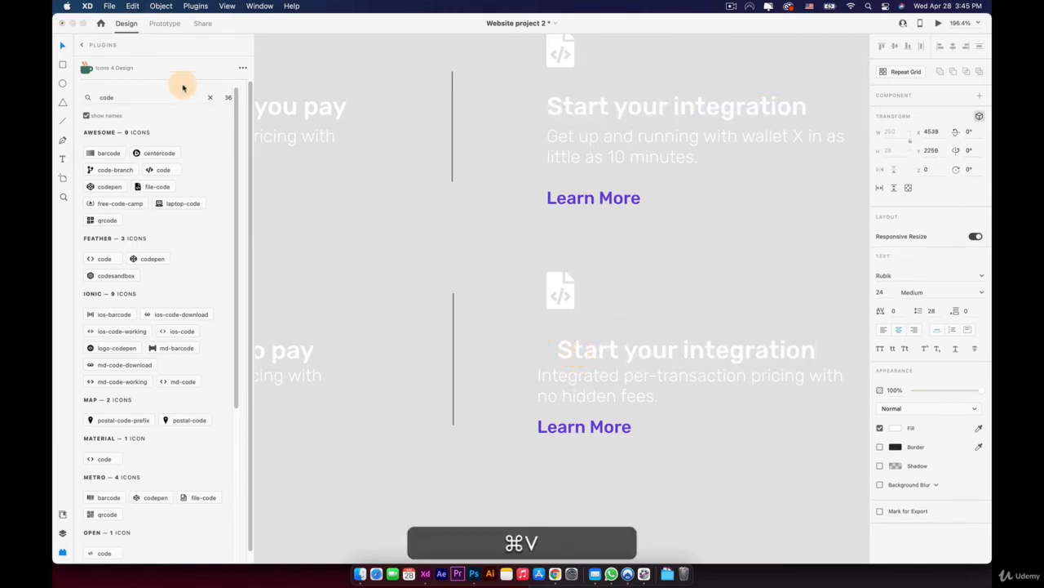
Left-align the "Start your integration" subheading and line it and the file-code icon up with the paragraph's left edge
{"action": "left_click", "coordinate": [62, 45]}
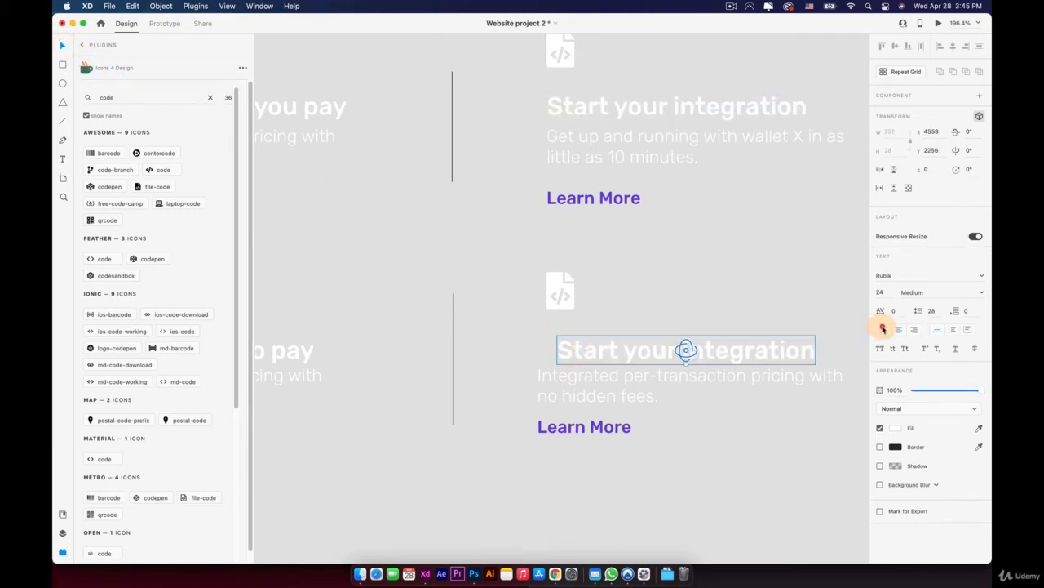
{"action": "left_click_drag", "start_coordinate": [608, 359], "coordinate": [578, 349]}
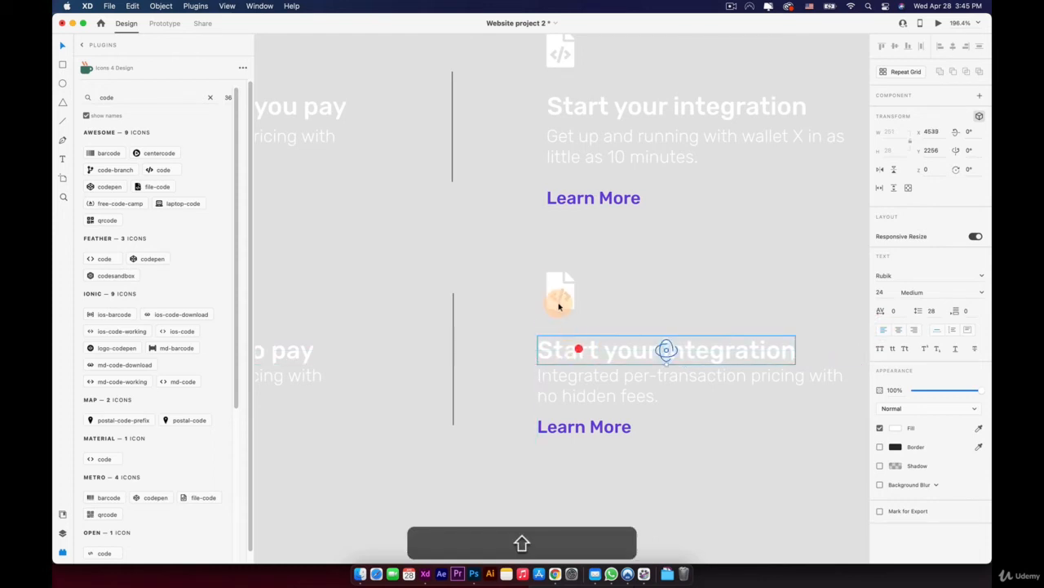
{"action": "left_click_drag", "start_coordinate": [560, 299], "coordinate": [550, 299]}
Replace the duplicated column's paragraph with the reference text "Get up and running with wallet X in as little as 10 minutes."
{"action": "left_click", "coordinate": [560, 378]}
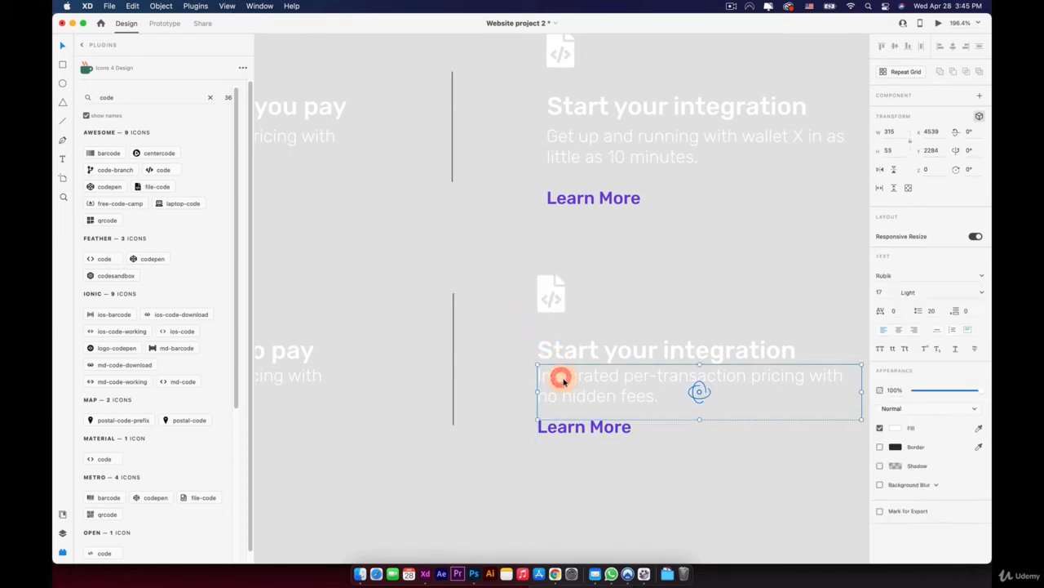
{"action": "double_click", "coordinate": [623, 147]}
{"action": "double_click", "coordinate": [624, 147]}
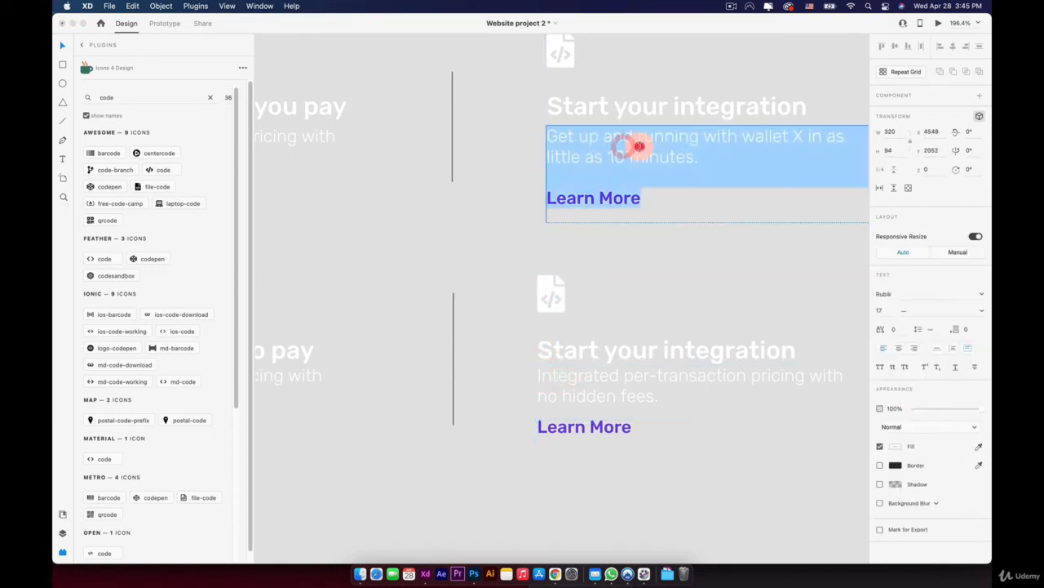
{"action": "key", "text": "cmd+c"}
{"action": "left_click", "coordinate": [569, 375]}
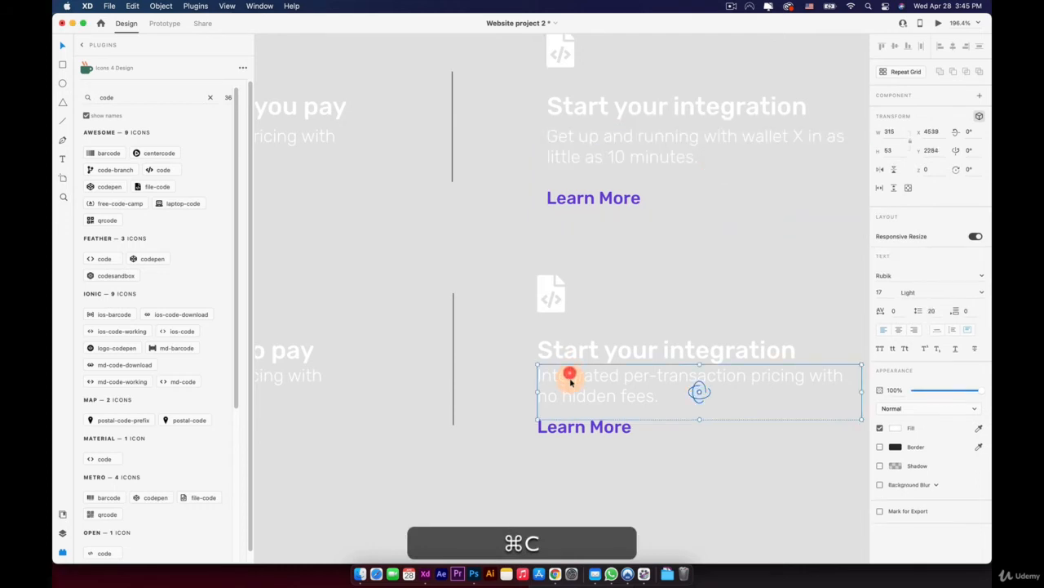
{"action": "double_click", "coordinate": [569, 376]}
{"action": "key", "text": "cmd+v"}
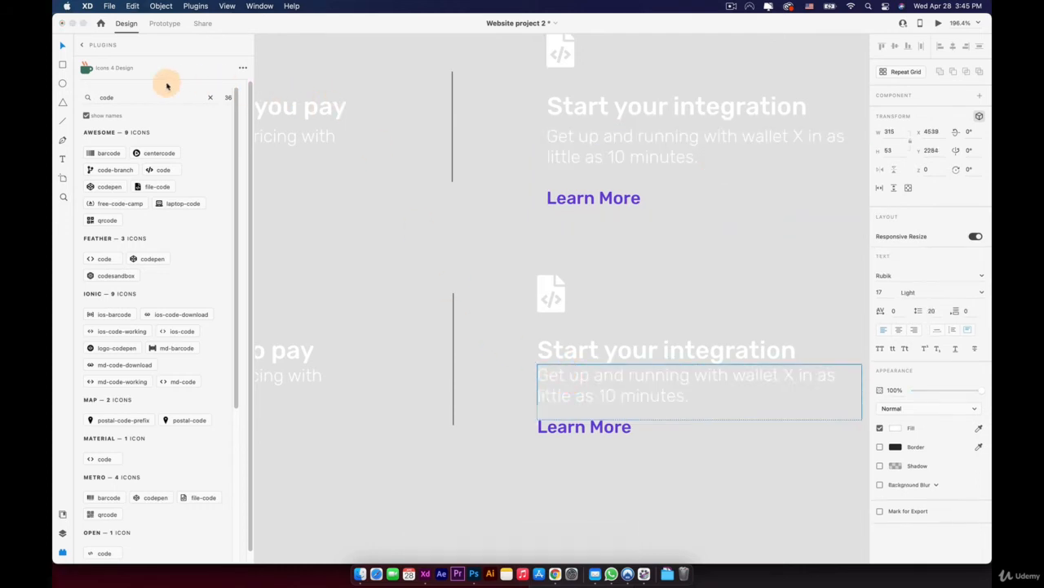
{"action": "left_click", "coordinate": [443, 226]}
Delete the reference "Ready to get started?" section above the recreated one
{"action": "scroll", "coordinate": [443, 224], "scroll_direction": "down", "scroll_amount": 10}
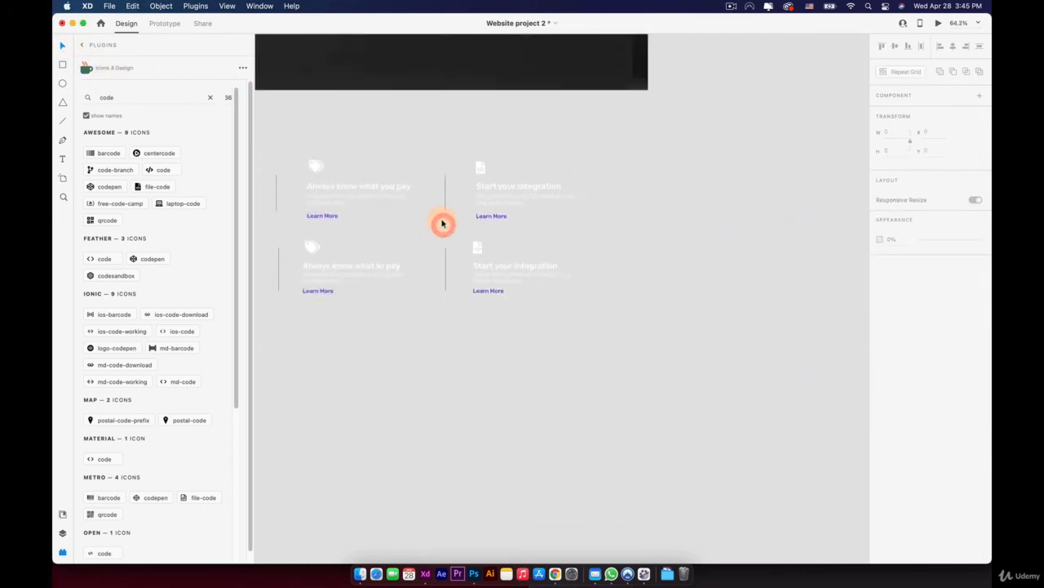
{"action": "key", "text": "space"}
{"action": "left_click_drag", "start_coordinate": [443, 224], "coordinate": [626, 239]}
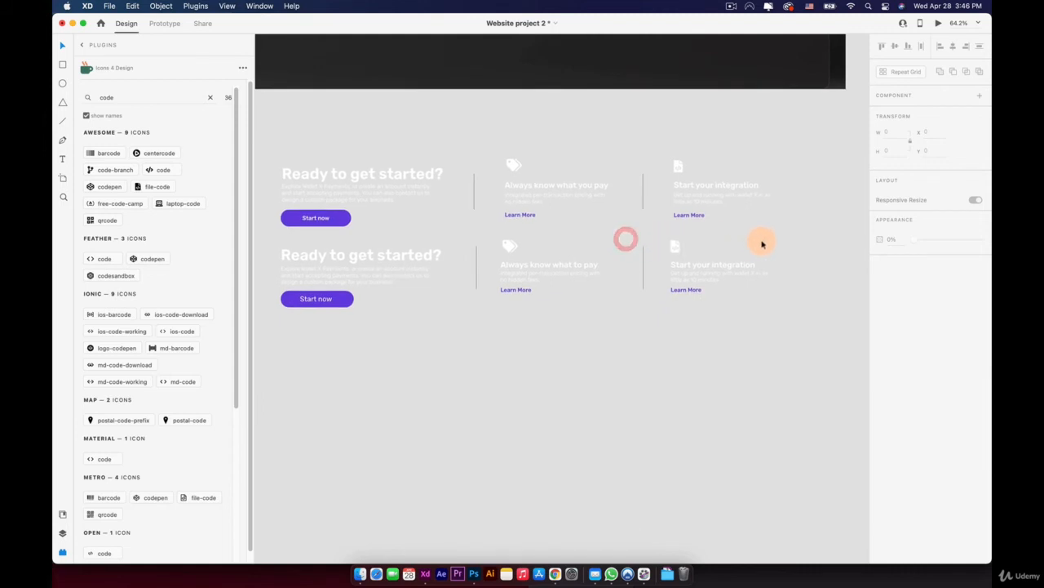
{"action": "left_click_drag", "start_coordinate": [746, 250], "coordinate": [346, 311]}
{"action": "left_click", "coordinate": [406, 357]}
{"action": "left_click", "coordinate": [542, 190]}
{"action": "key", "text": "BackSpace"}
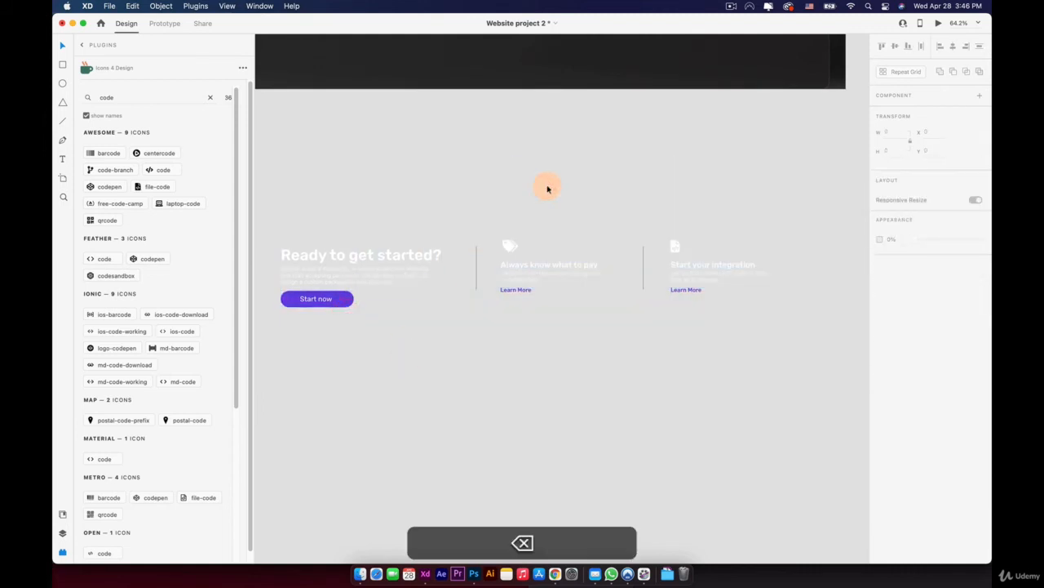
Group the integration column's file-code icon, subheading, paragraph and "Learn More" text
{"action": "left_click_drag", "start_coordinate": [780, 219], "coordinate": [347, 304]}
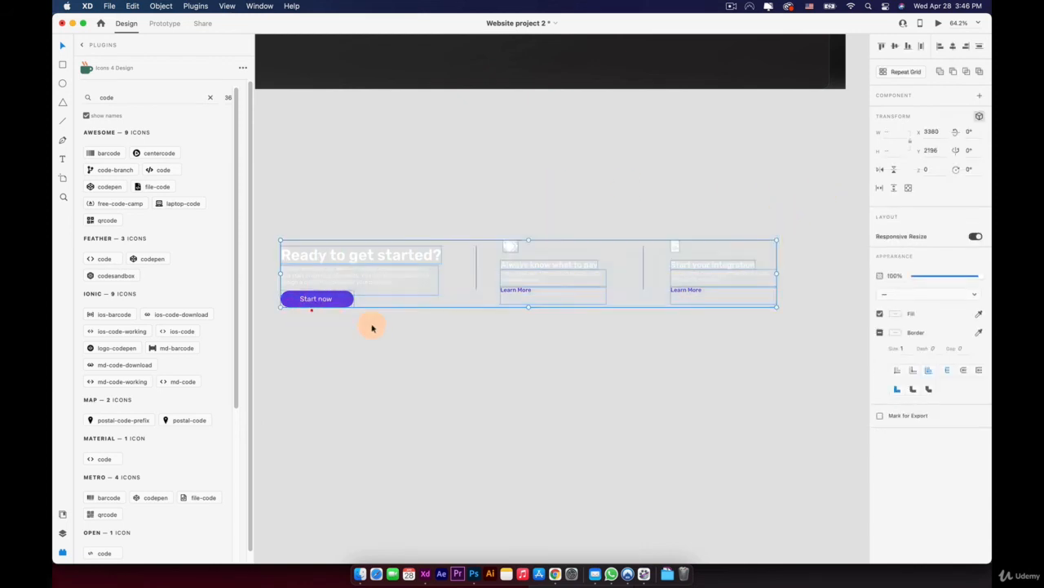
{"action": "left_click", "coordinate": [502, 349]}
{"action": "left_click_drag", "start_coordinate": [792, 221], "coordinate": [652, 319]}
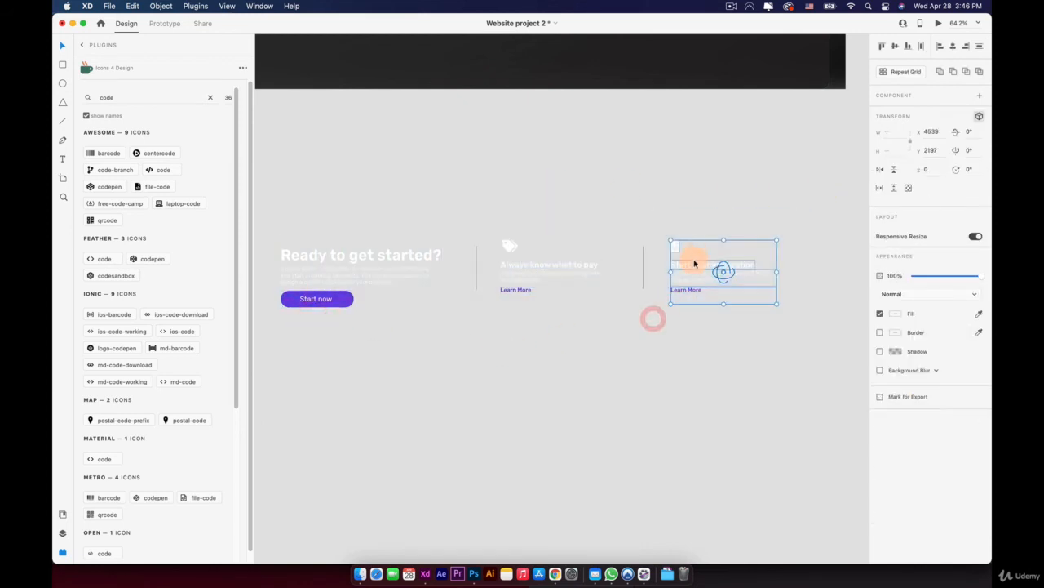
{"action": "right_click", "coordinate": [694, 263]}
{"action": "left_click", "coordinate": [714, 367]}
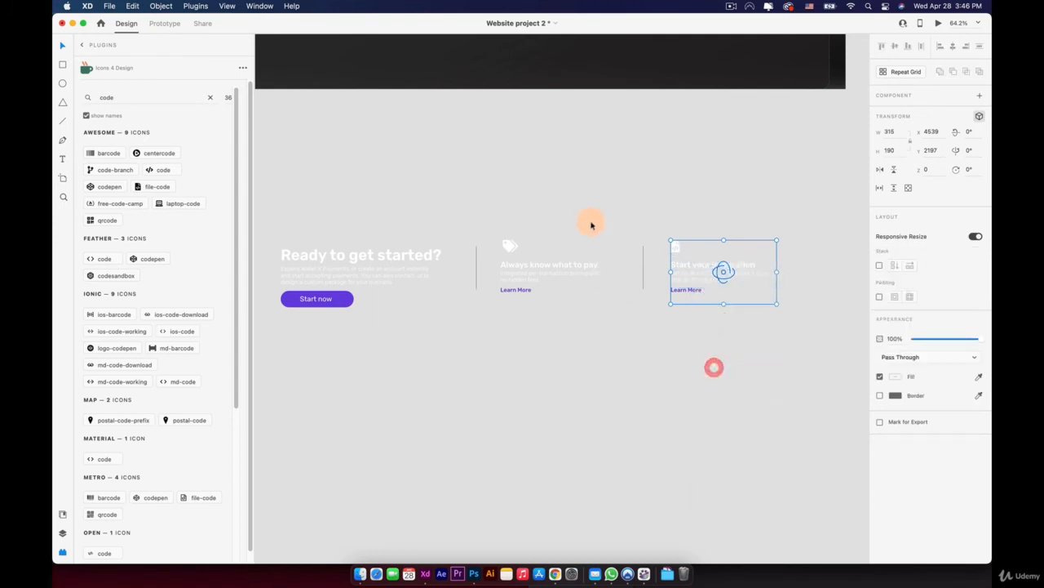
Group the "Always know what to pay" column's tag icon, subheading, paragraph and "Learn More" text
{"action": "left_click_drag", "start_coordinate": [591, 225], "coordinate": [525, 318]}
{"action": "left_click", "coordinate": [505, 195]}
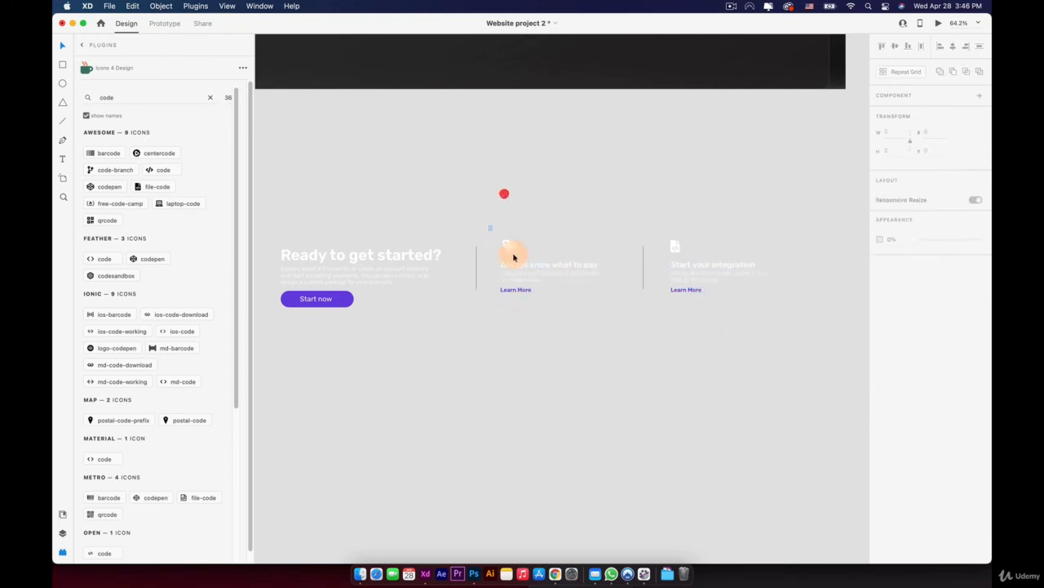
{"action": "left_click_drag", "start_coordinate": [491, 228], "coordinate": [611, 368]}
{"action": "right_click", "coordinate": [532, 259]}
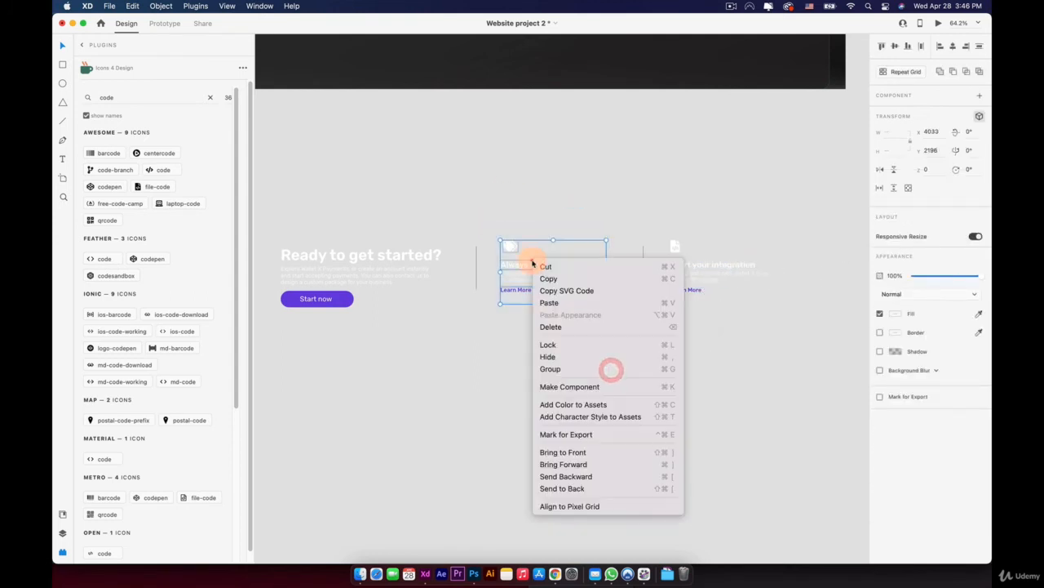
{"action": "left_click", "coordinate": [559, 369]}
Group the "Ready to get started?" heading with its paragraph and "Start now" button
{"action": "left_click_drag", "start_coordinate": [437, 232], "coordinate": [286, 334]}
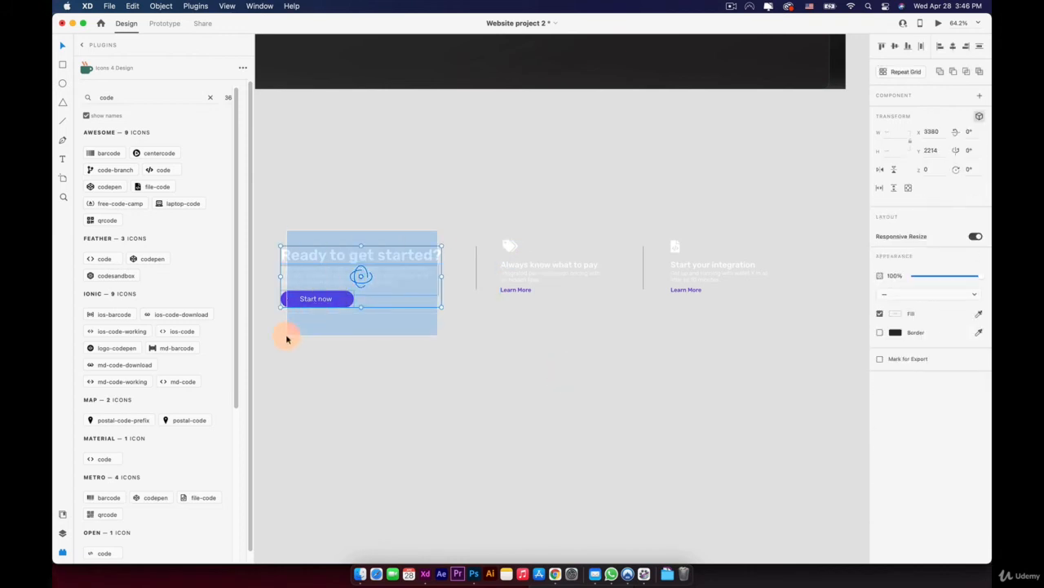
{"action": "right_click", "coordinate": [292, 273]}
{"action": "left_click", "coordinate": [308, 382]}
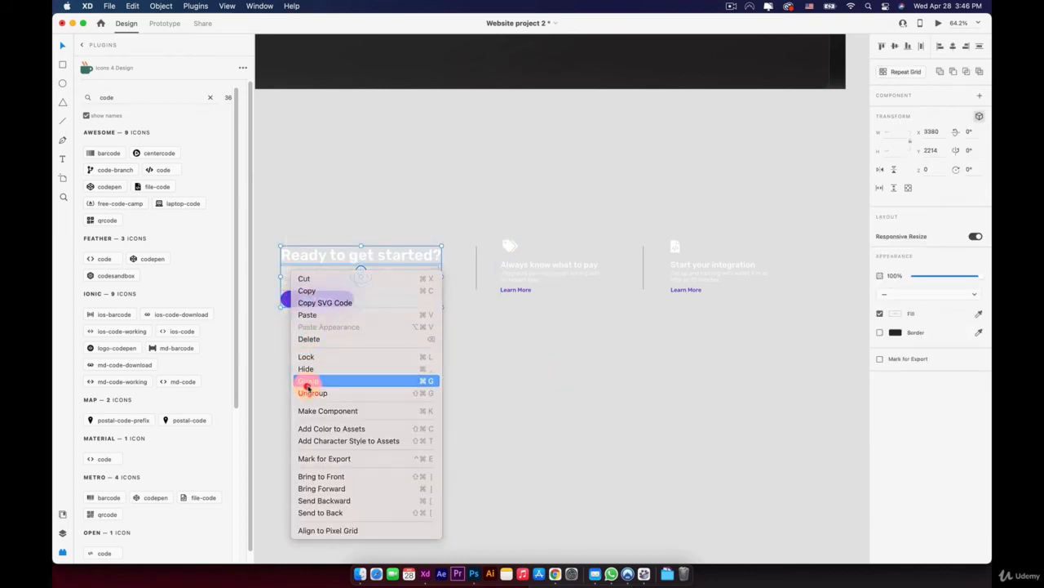
Move the whole "Ready to get started?" section onto the artboard, horizontally centred below the three cards at about X 223, Y 2624
{"action": "left_click_drag", "start_coordinate": [797, 224], "coordinate": [240, 345]}
{"action": "scroll", "coordinate": [390, 333], "scroll_direction": "down", "scroll_amount": 5}
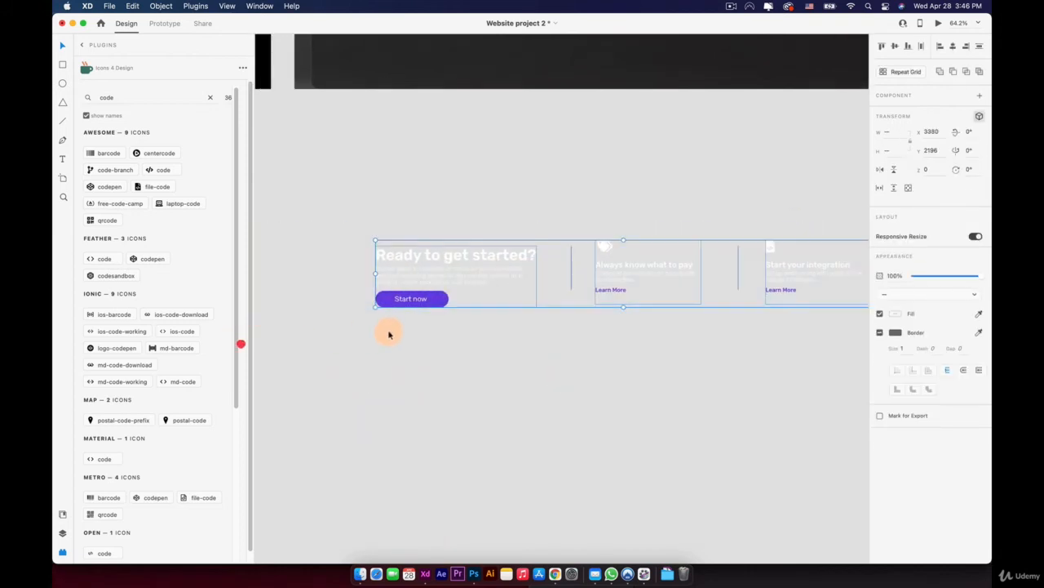
{"action": "scroll", "coordinate": [477, 228], "scroll_direction": "up", "scroll_amount": 3}
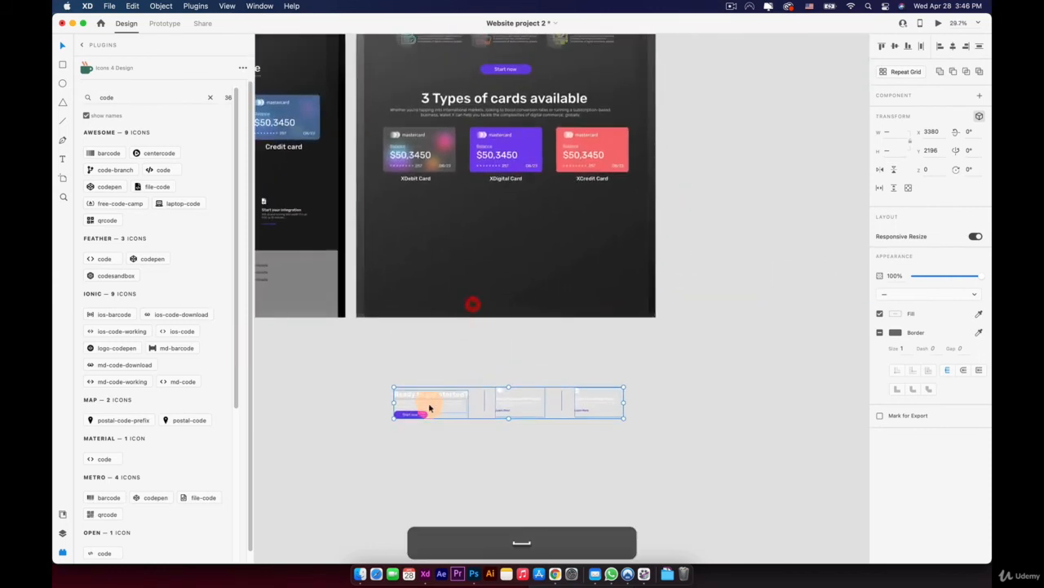
{"action": "left_click_drag", "start_coordinate": [430, 398], "coordinate": [427, 233]}
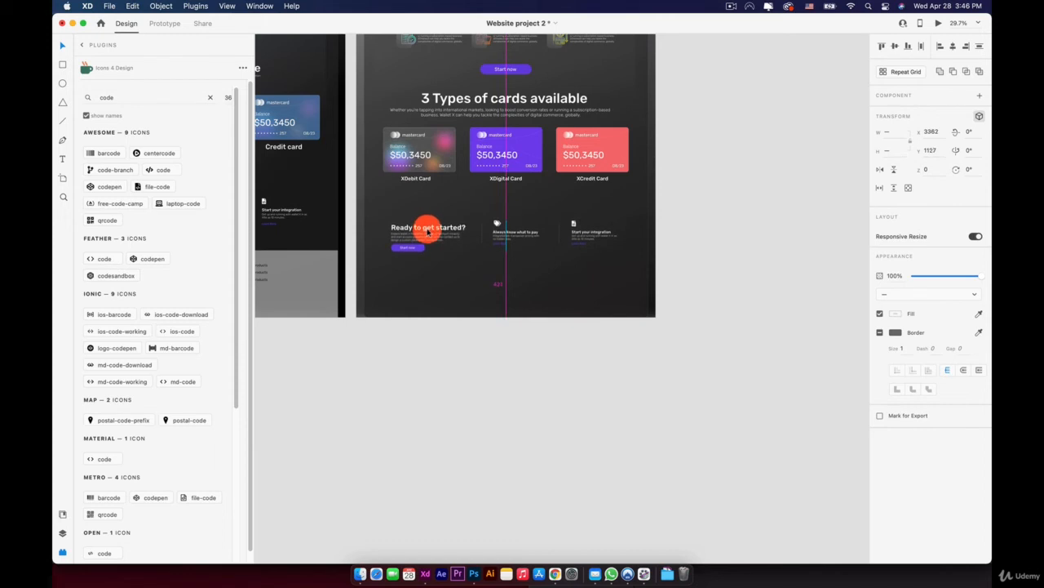
{"action": "left_click_drag", "start_coordinate": [428, 231], "coordinate": [457, 299]}
{"action": "key", "text": "space"}
{"action": "scroll", "coordinate": [464, 300], "scroll_direction": "up", "scroll_amount": 2}
{"action": "scroll", "coordinate": [466, 299], "scroll_direction": "up", "scroll_amount": 2}
{"action": "left_click", "coordinate": [433, 299]}
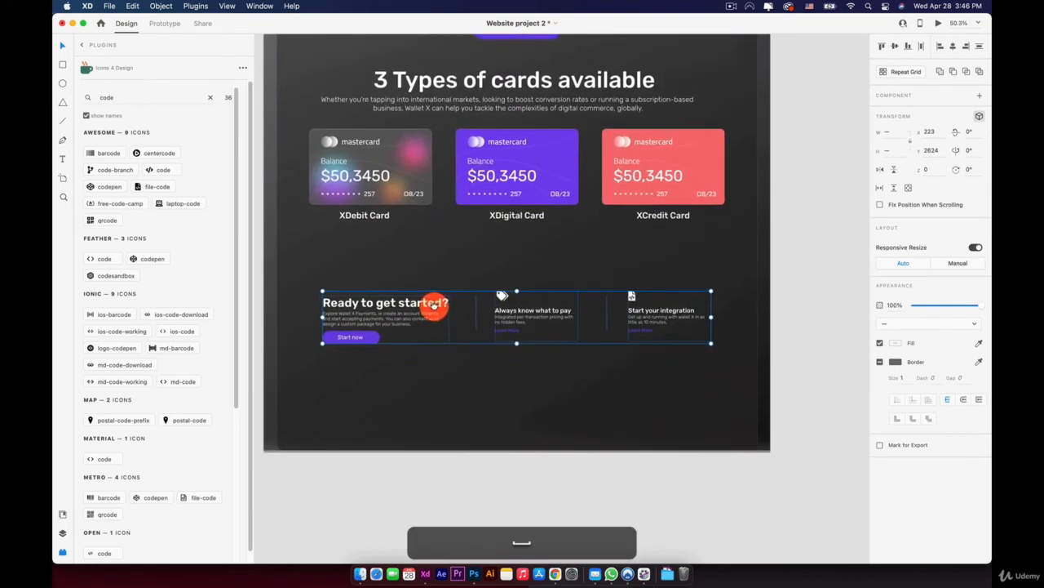
Draw a horizontal divider line about 602 wide between the cards and the "Ready to get started?" section
{"action": "left_click", "coordinate": [62, 120]}
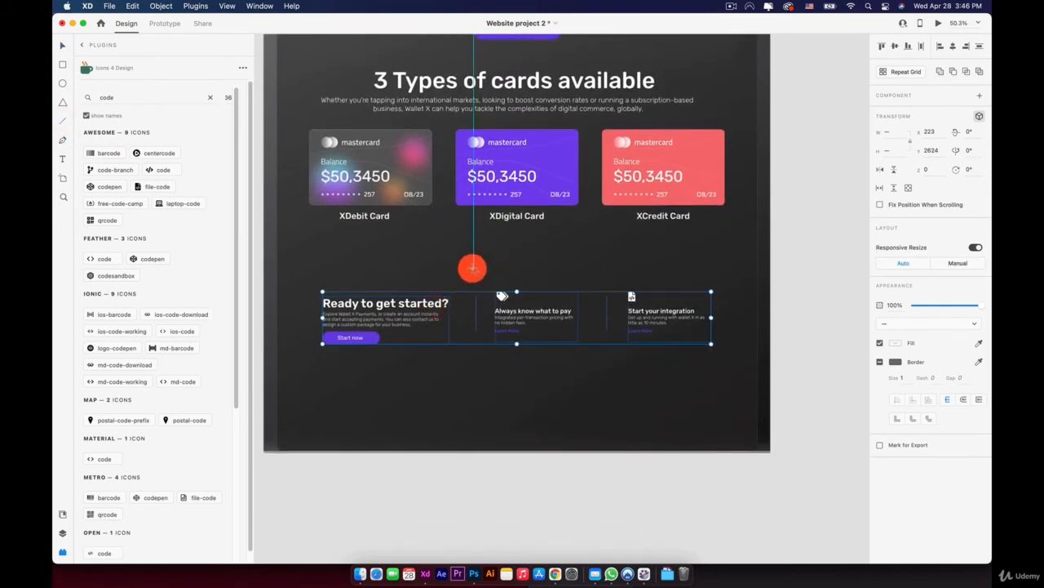
{"action": "left_click_drag", "start_coordinate": [470, 269], "coordinate": [625, 269]}
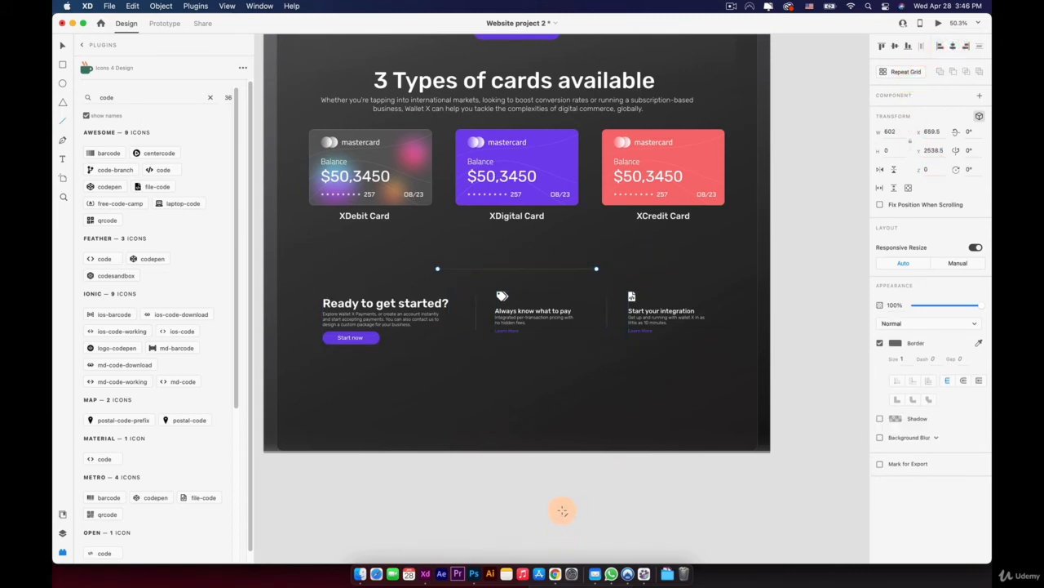
{"action": "key", "text": "v"}
{"action": "left_click", "coordinate": [561, 510]}
Draw a footer rectangle about 1823 by 541 below the "Ready to get started?" section, spanning the dark panel's width
{"action": "scroll", "coordinate": [553, 518], "scroll_direction": "down", "scroll_amount": 1}
{"action": "key", "text": "space"}
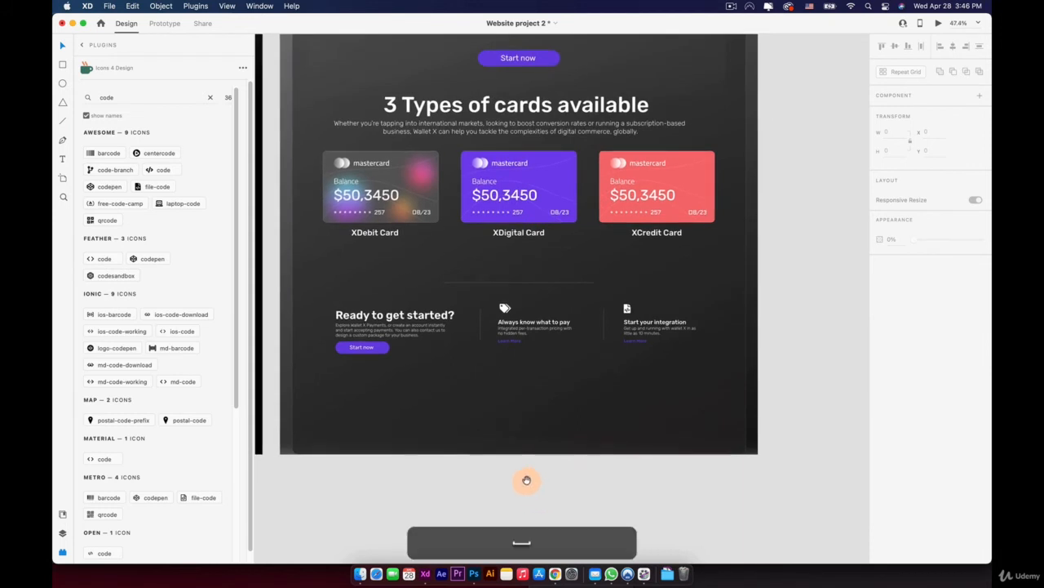
{"action": "left_click_drag", "start_coordinate": [500, 442], "coordinate": [543, 301]}
{"action": "scroll", "coordinate": [536, 370], "scroll_direction": "down", "scroll_amount": 5}
{"action": "key", "text": "space"}
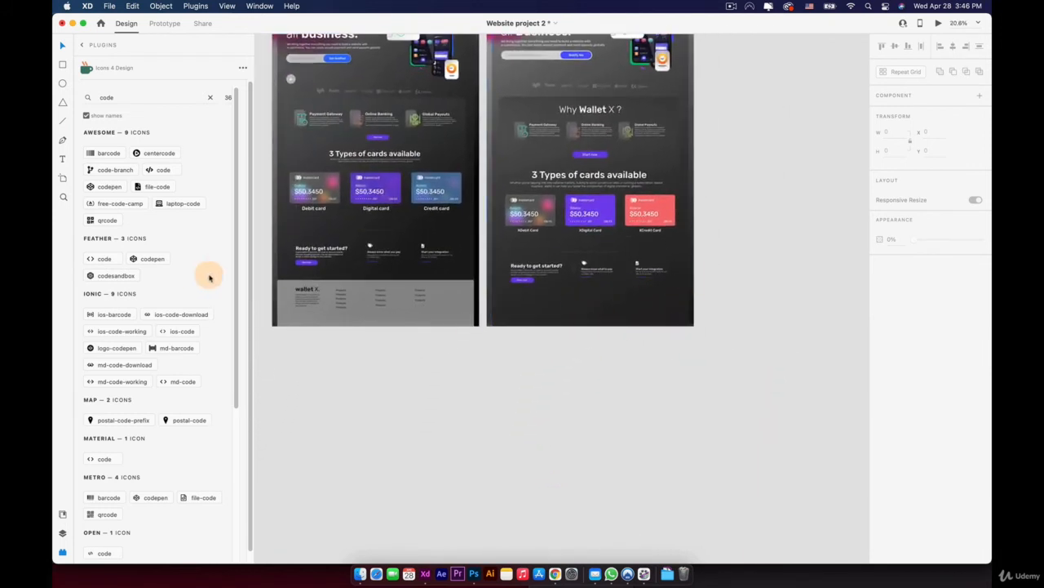
{"action": "left_click", "coordinate": [62, 65]}
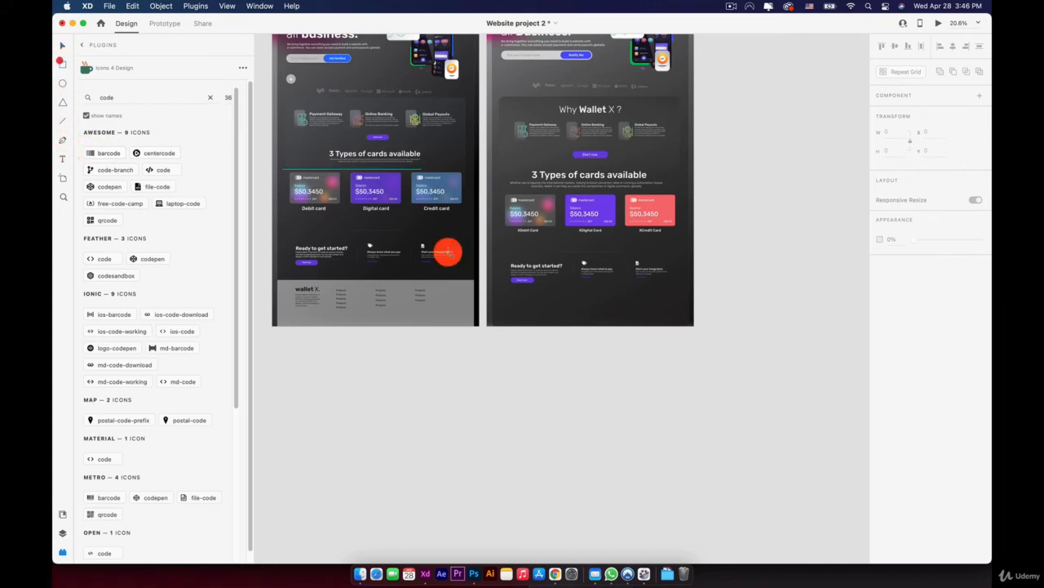
{"action": "left_click_drag", "start_coordinate": [492, 290], "coordinate": [689, 347]}
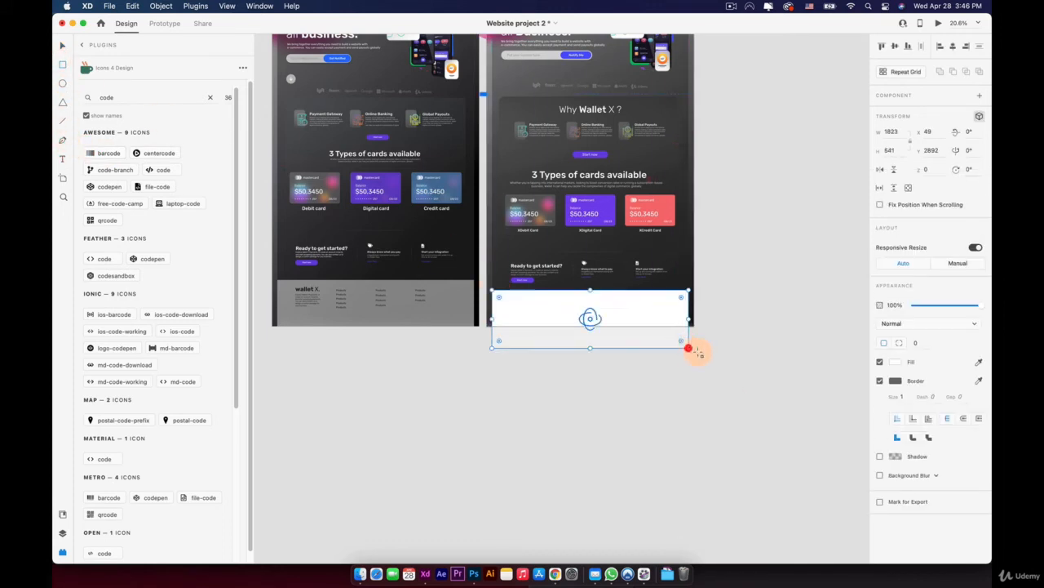
Apply a background blur with 47% opacity to the footer rectangle
{"action": "left_click", "coordinate": [879, 475]}
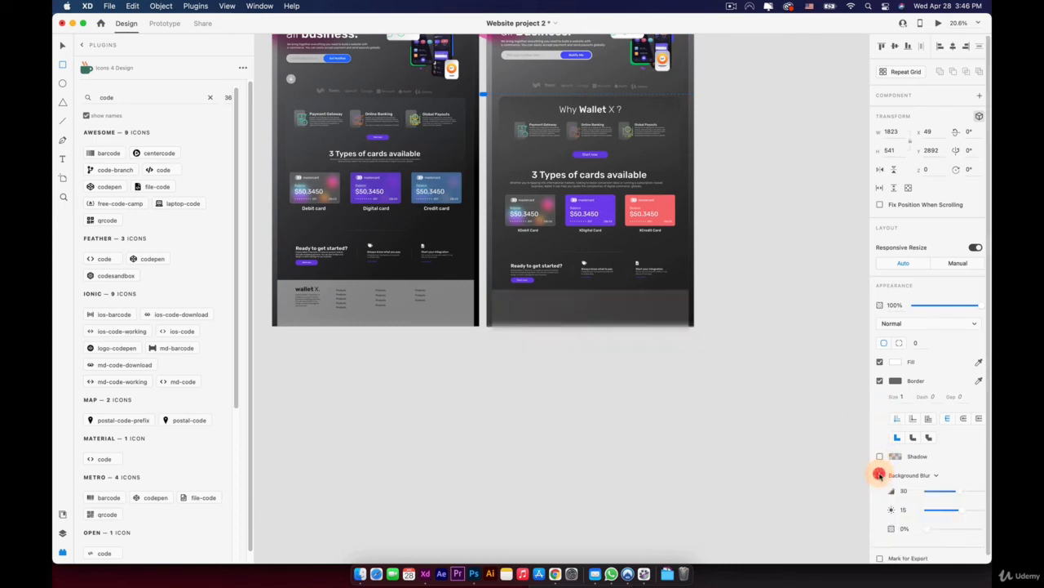
{"action": "left_click_drag", "start_coordinate": [927, 528], "coordinate": [954, 529]}
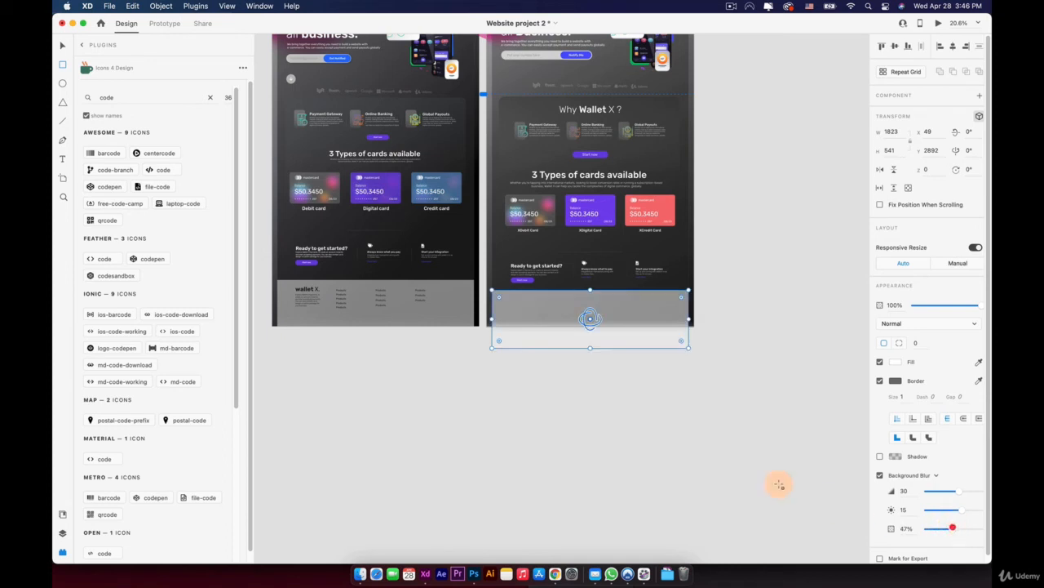
{"action": "key", "text": "v"}
{"action": "left_click", "coordinate": [647, 437]}
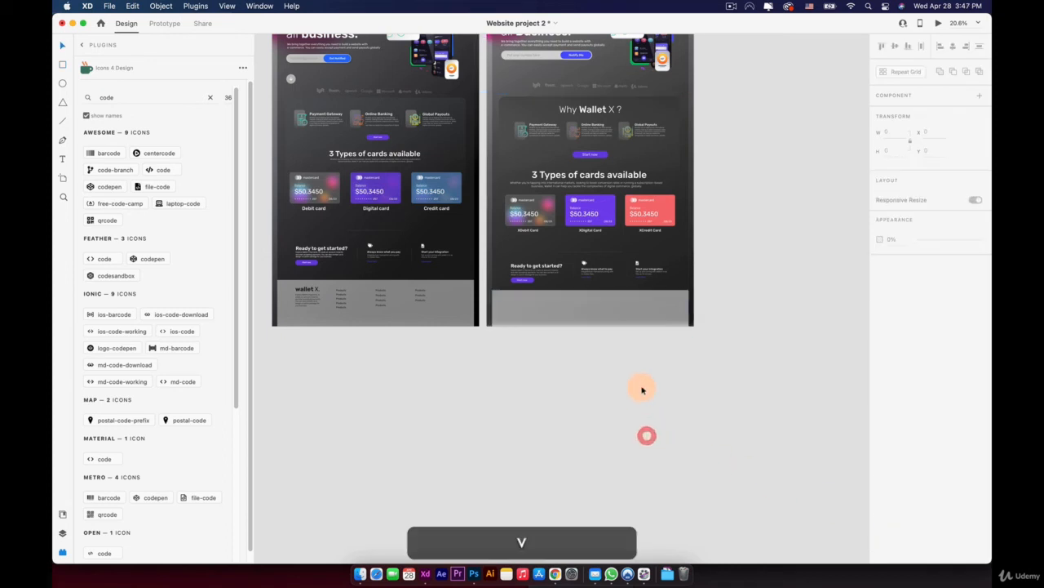
Extend the large dark background panel slightly downward behind the footer rectangle, past the artboard's lower edge
{"action": "scroll", "coordinate": [642, 389], "scroll_direction": "up", "scroll_amount": 5}
{"action": "key", "text": "space"}
{"action": "left_click_drag", "start_coordinate": [586, 293], "coordinate": [601, 326]}
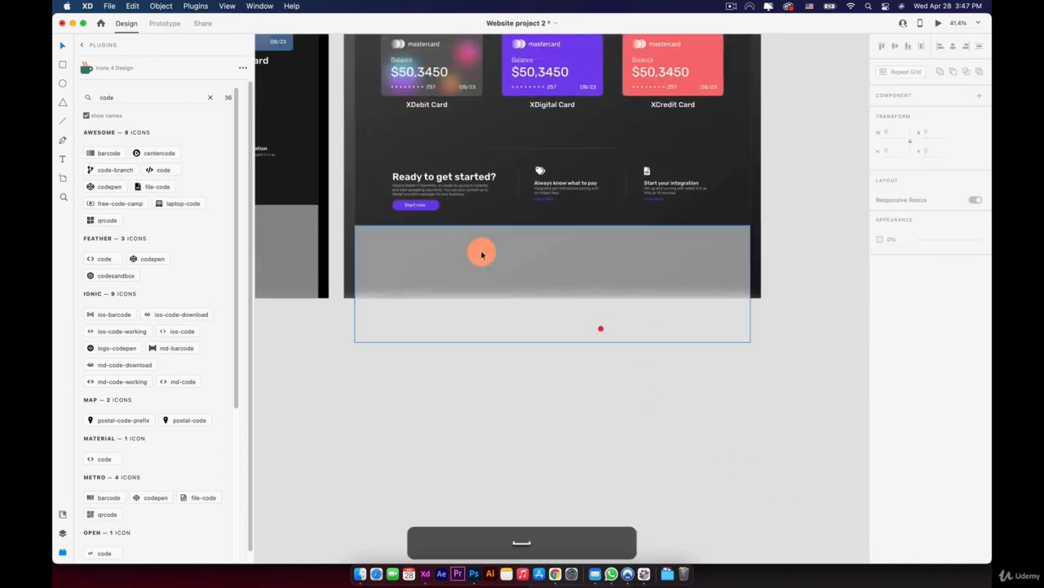
{"action": "left_click", "coordinate": [361, 174]}
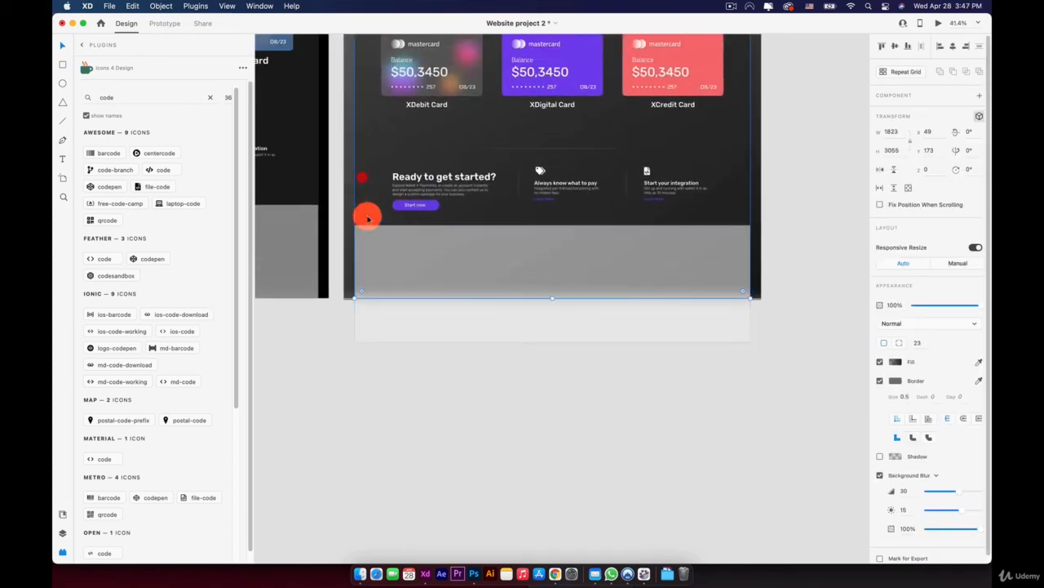
{"action": "left_click", "coordinate": [553, 302]}
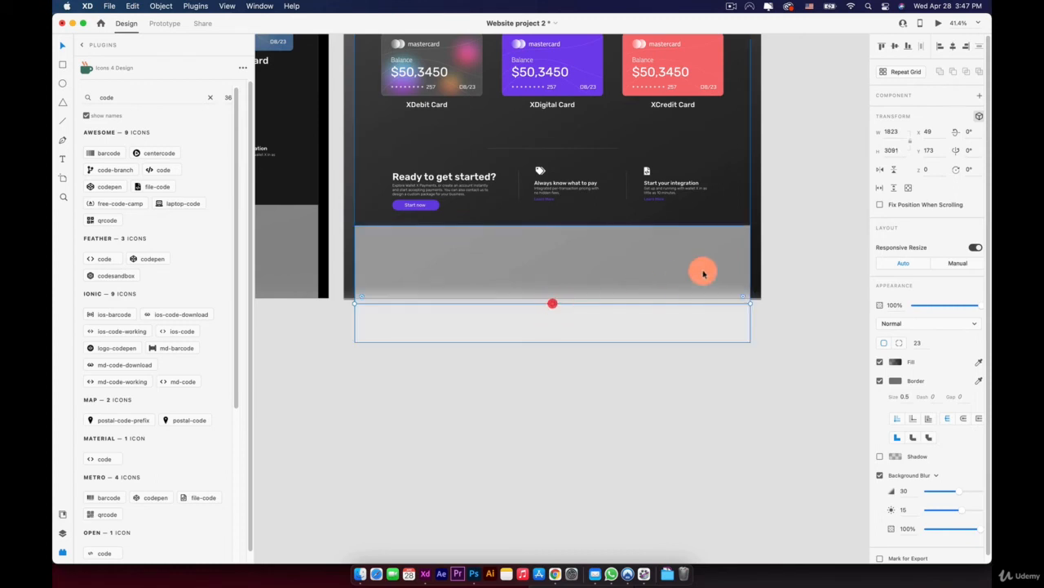
Copy the "wallet X." logo text and its paragraph from the reference footer and paste them into the new page's footer
{"action": "left_click_drag", "start_coordinate": [566, 295], "coordinate": [740, 378]}
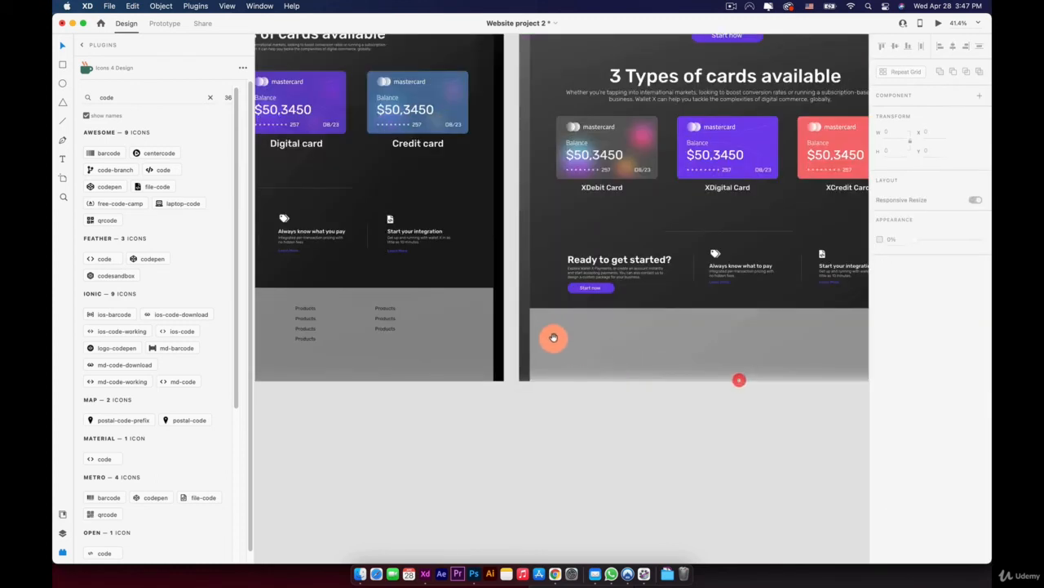
{"action": "left_click_drag", "start_coordinate": [534, 338], "coordinate": [770, 266]}
{"action": "key", "text": "space"}
{"action": "left_click_drag", "start_coordinate": [570, 270], "coordinate": [478, 286]}
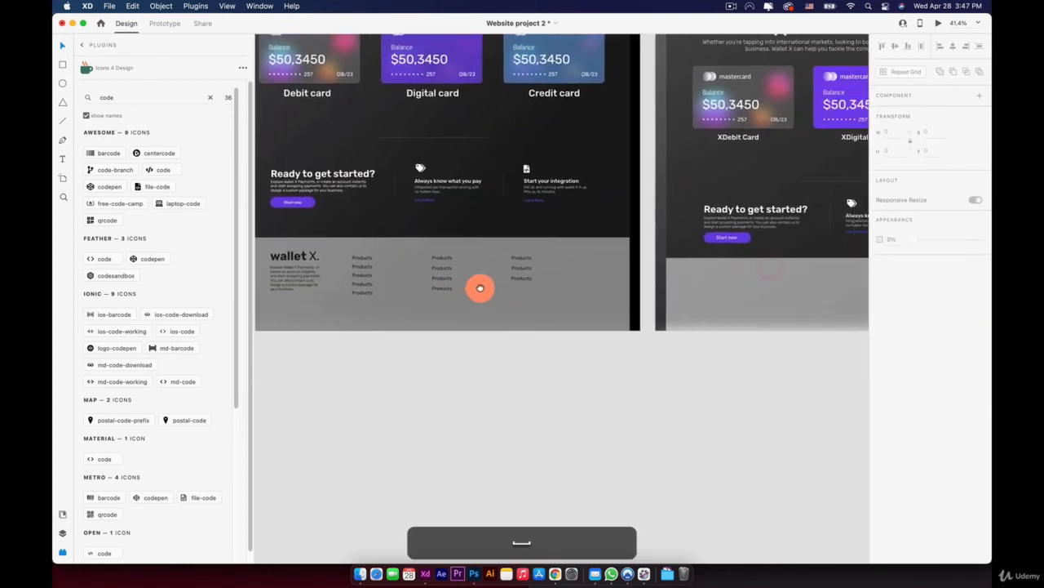
{"action": "left_click", "coordinate": [296, 272], "text": "shift"}
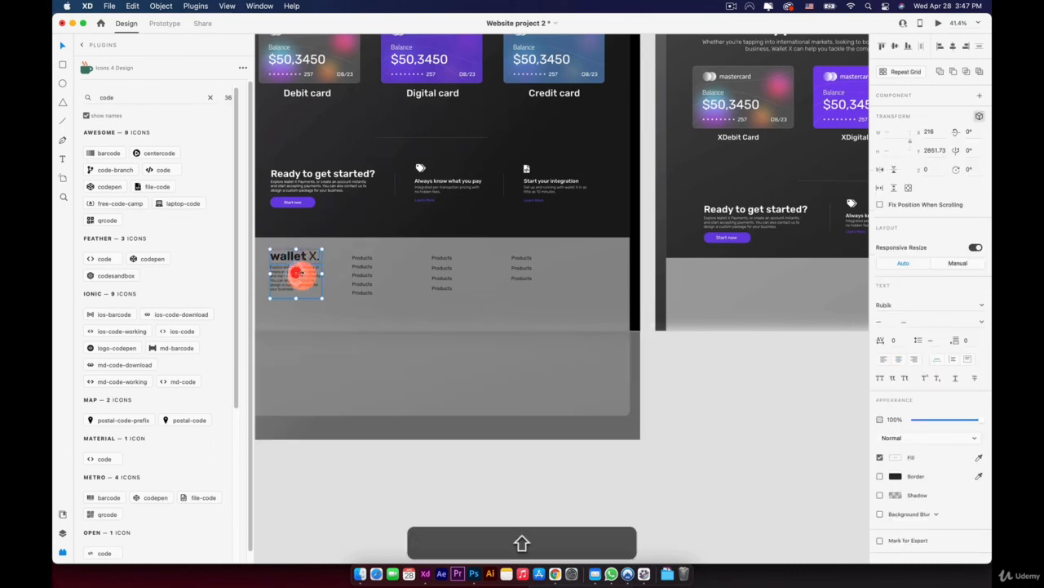
{"action": "key", "text": "super+c"}
{"action": "left_click", "coordinate": [685, 280]}
{"action": "key", "text": "super+v"}
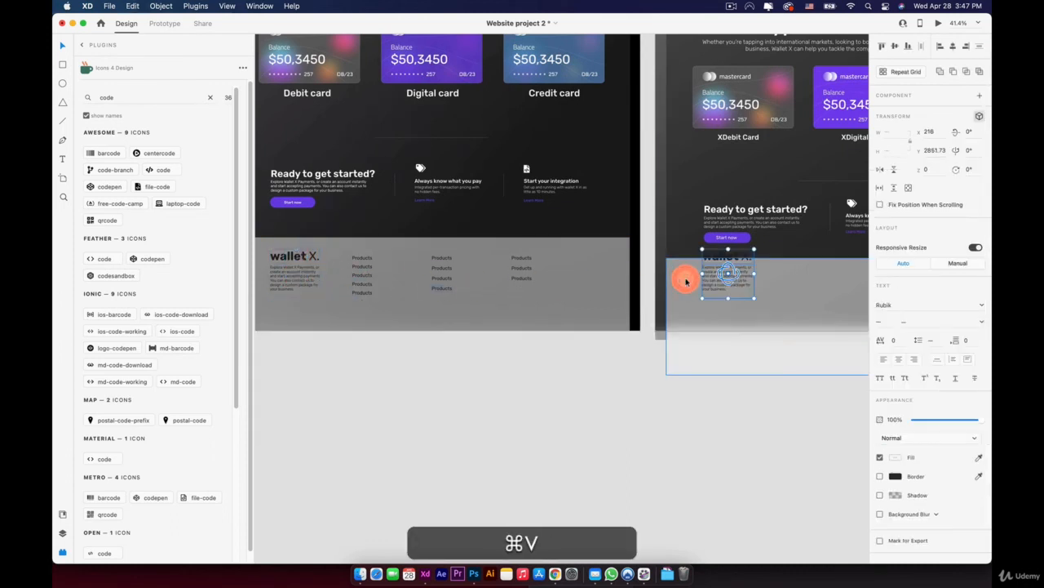
Position the pasted "wallet X." logo and paragraph inside the footer below the "Start now" button, at about X 201, Y 2920
{"action": "key", "text": "space"}
{"action": "left_click_drag", "start_coordinate": [686, 280], "coordinate": [570, 302]}
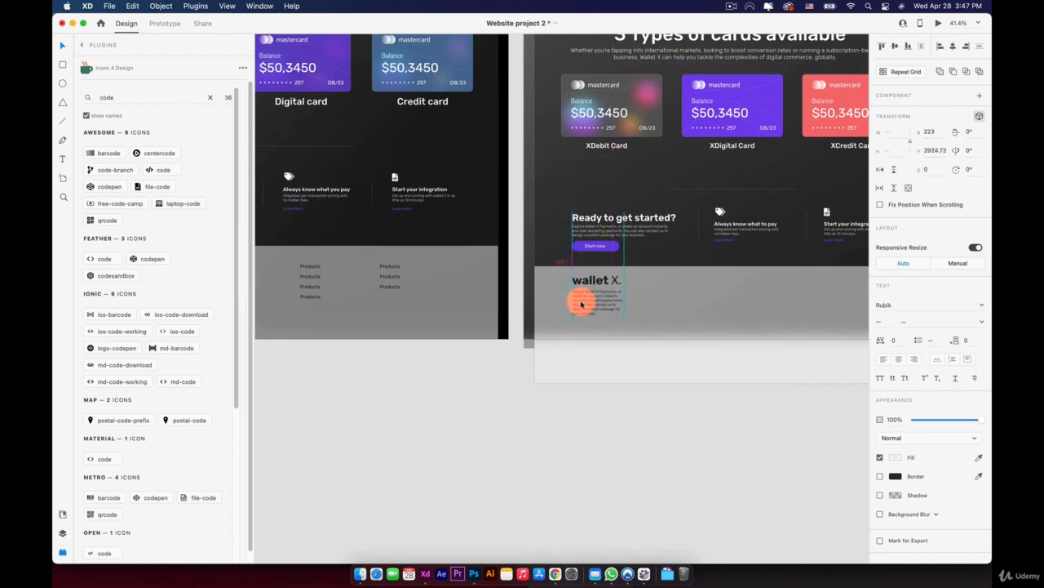
{"action": "key", "text": "space"}
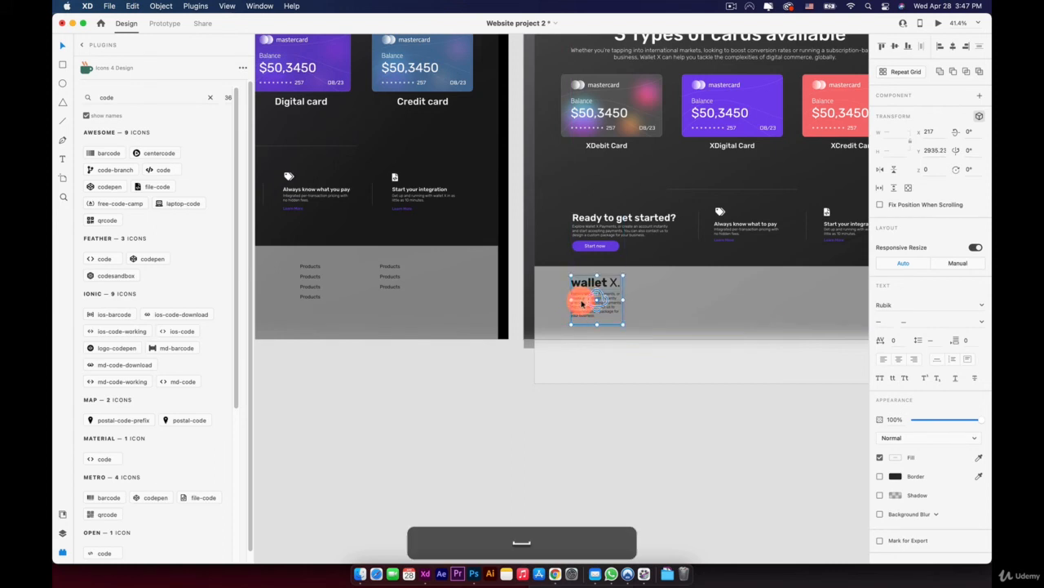
{"action": "left_click_drag", "start_coordinate": [582, 301], "coordinate": [581, 304]}
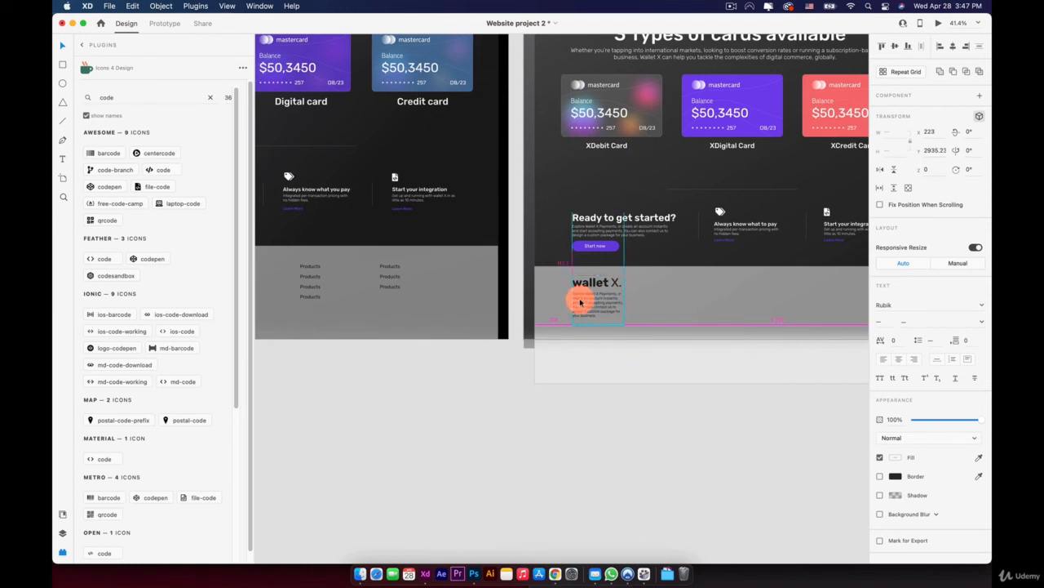
{"action": "left_click_drag", "start_coordinate": [579, 302], "coordinate": [576, 302]}
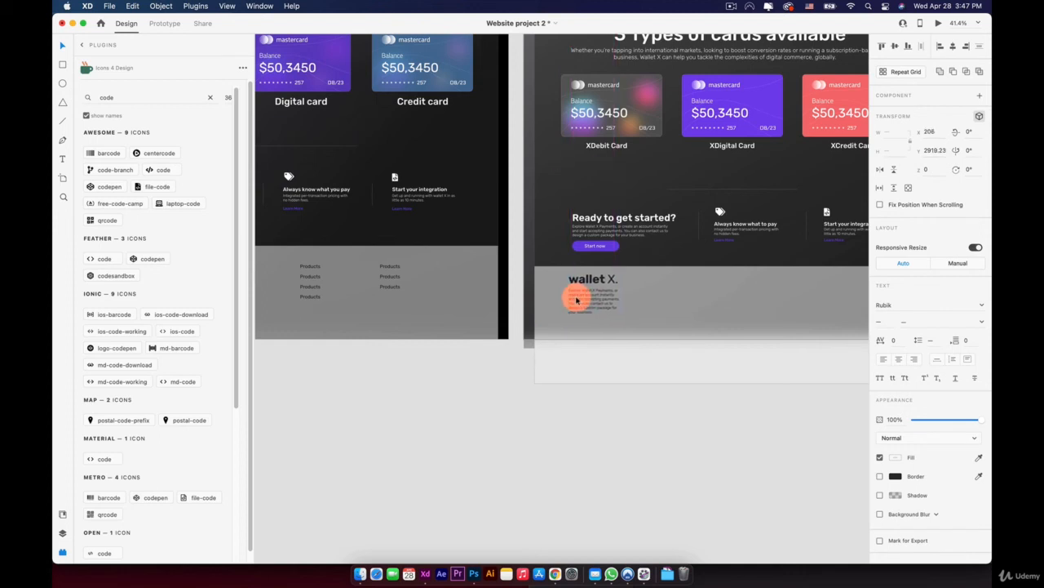
{"action": "left_click_drag", "start_coordinate": [575, 301], "coordinate": [575, 298]}
{"action": "key", "text": "space"}
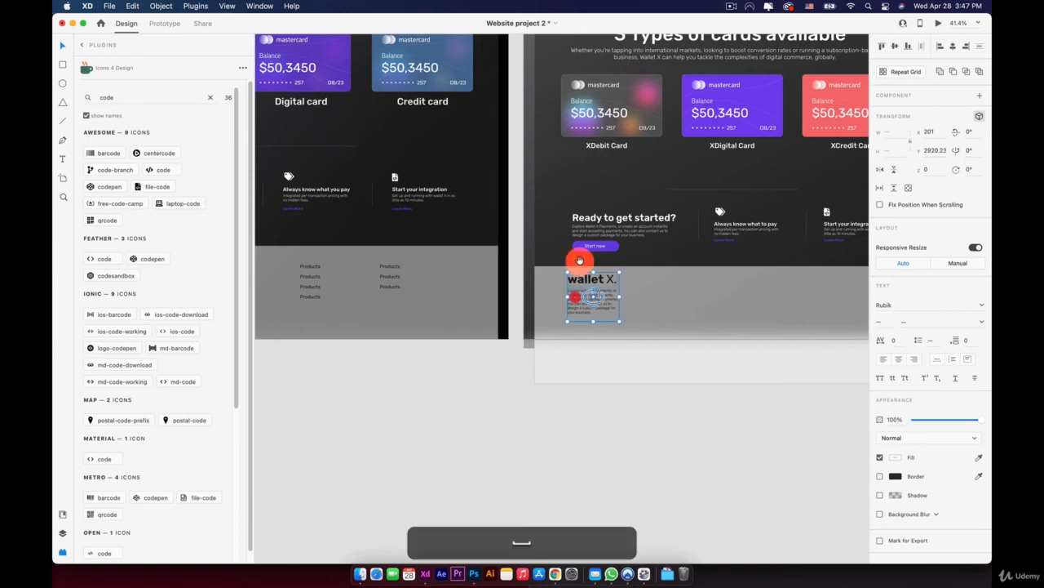
{"action": "left_click_drag", "start_coordinate": [582, 262], "coordinate": [466, 305]}
{"action": "left_click", "coordinate": [531, 462]}
Copy the header links Products, Use Cases, Developers and Pricing into the footer, placing them beside and level with the "wallet X." logo
{"action": "key", "text": "space"}
{"action": "left_click_drag", "start_coordinate": [562, 162], "coordinate": [539, 350]}
{"action": "scroll", "coordinate": [547, 221], "scroll_direction": "up", "scroll_amount": 10}
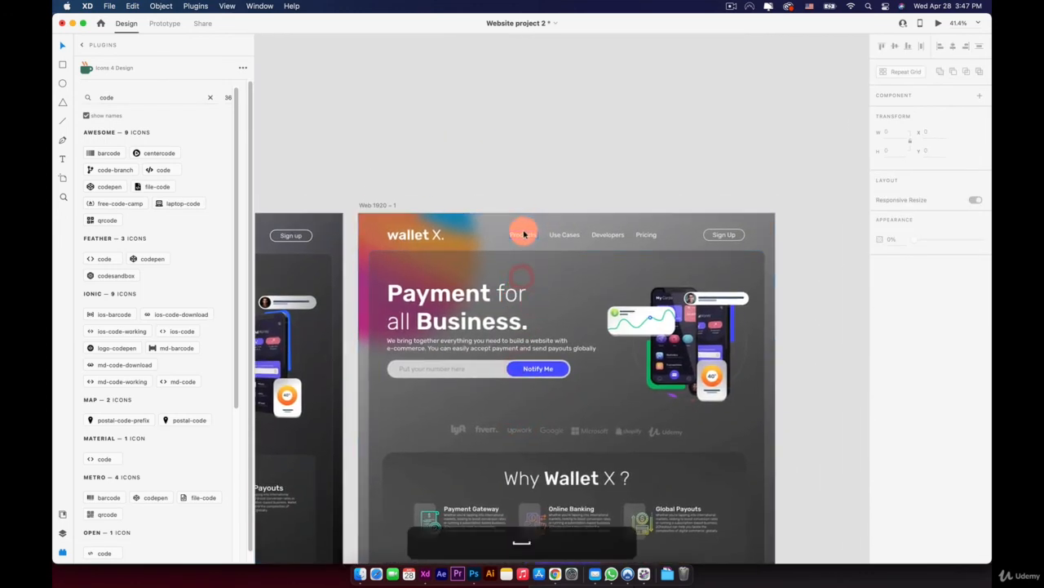
{"action": "left_click", "coordinate": [524, 235]}
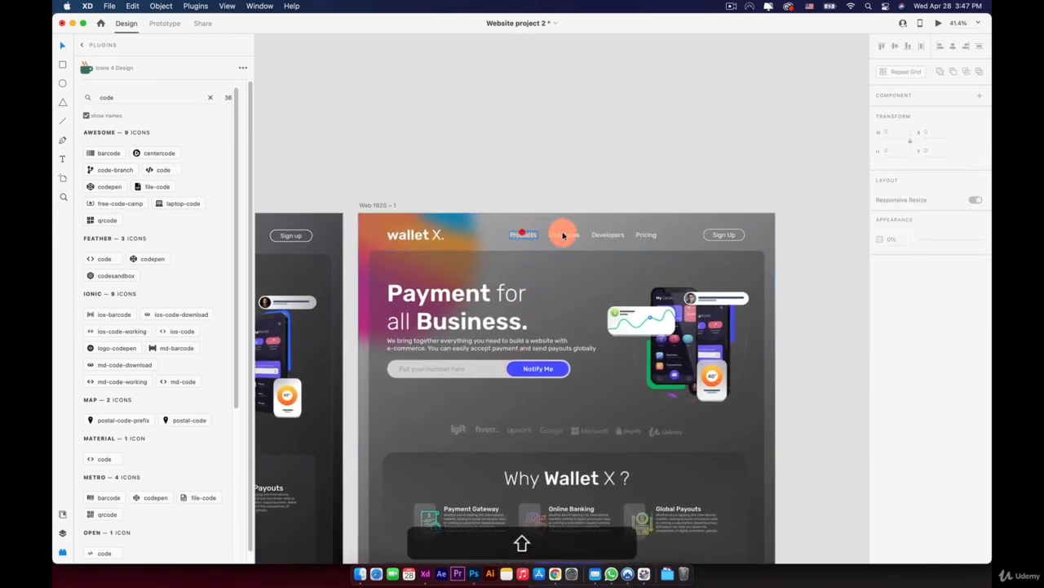
{"action": "left_click", "coordinate": [571, 235], "text": "shift"}
{"action": "left_click", "coordinate": [601, 234], "text": "shift"}
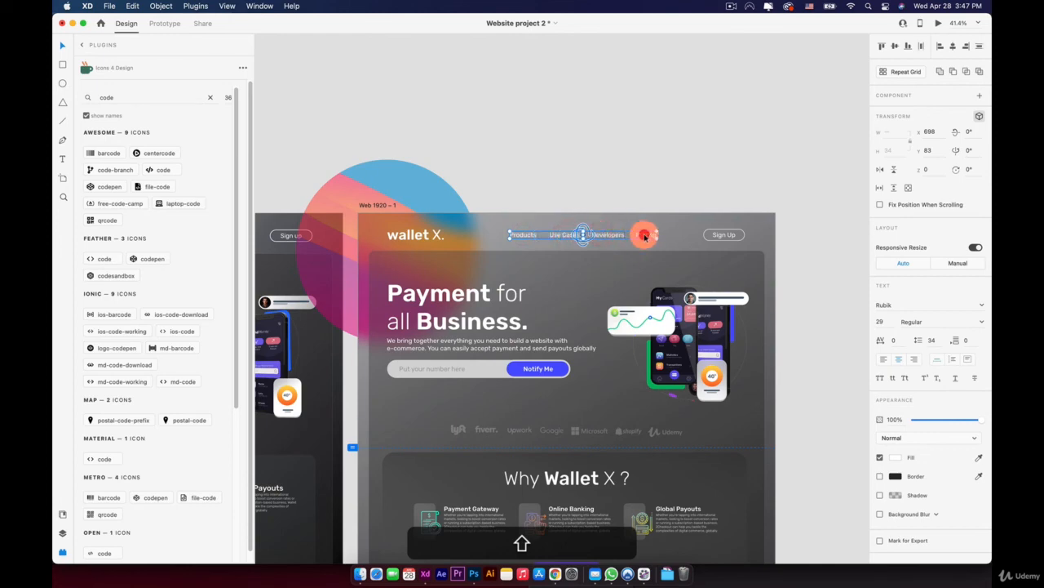
{"action": "key", "text": "super+c"}
{"action": "scroll", "coordinate": [520, 402], "scroll_direction": "down", "scroll_amount": 10}
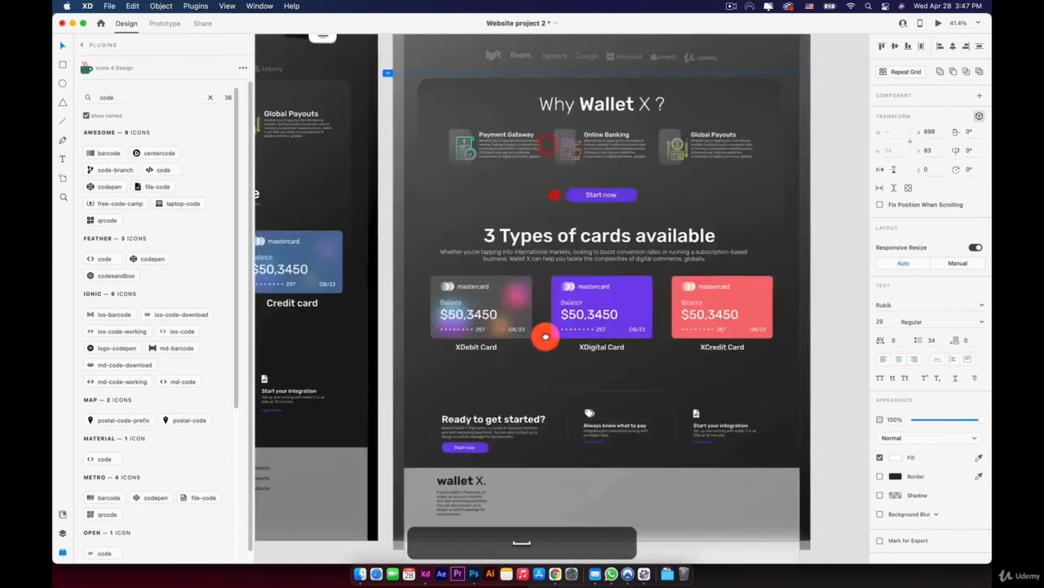
{"action": "scroll", "coordinate": [514, 244], "scroll_direction": "up", "scroll_amount": 3}
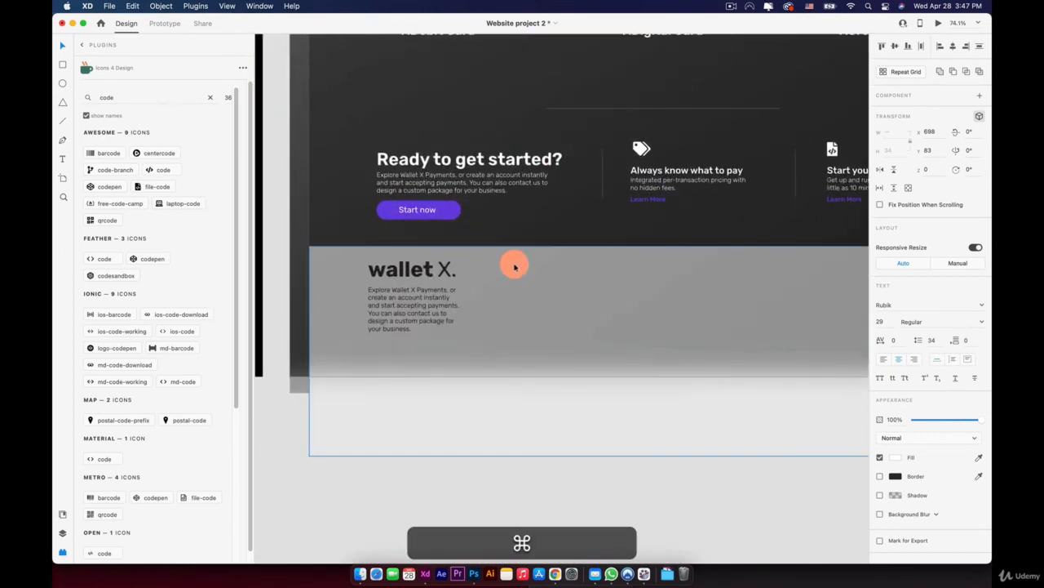
{"action": "key", "text": "super+v"}
{"action": "left_click_drag", "start_coordinate": [534, 207], "coordinate": [567, 274]}
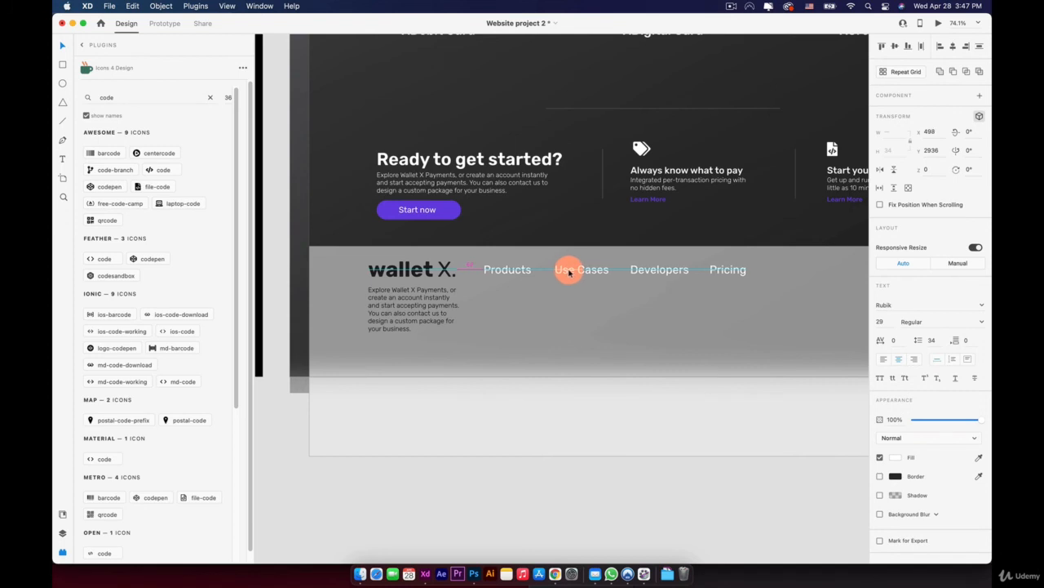
Stack the footer links Developers and Pricing in a column below Products, both at X 501, at Y 2995 and Y 3054
{"action": "left_click_drag", "start_coordinate": [581, 272], "coordinate": [510, 294]}
{"action": "left_click", "coordinate": [580, 307]}
{"action": "key", "text": "super+z"}
{"action": "left_click_drag", "start_coordinate": [657, 275], "coordinate": [508, 302]}
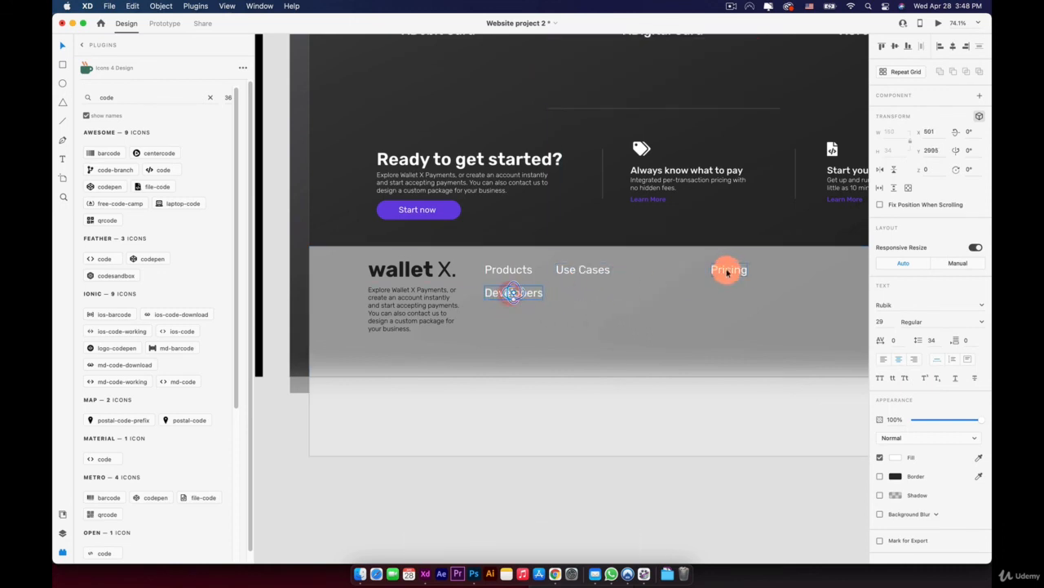
{"action": "left_click_drag", "start_coordinate": [725, 270], "coordinate": [501, 318]}
Change the text fill of the footer links Products, Use Cases, Developers and Pricing from white to a very dark grey
{"action": "scroll", "coordinate": [590, 307], "scroll_direction": "down", "scroll_amount": 2}
{"action": "key", "text": "space"}
{"action": "left_click_drag", "start_coordinate": [590, 308], "coordinate": [470, 349]}
{"action": "left_click", "coordinate": [415, 337], "text": "shift"}
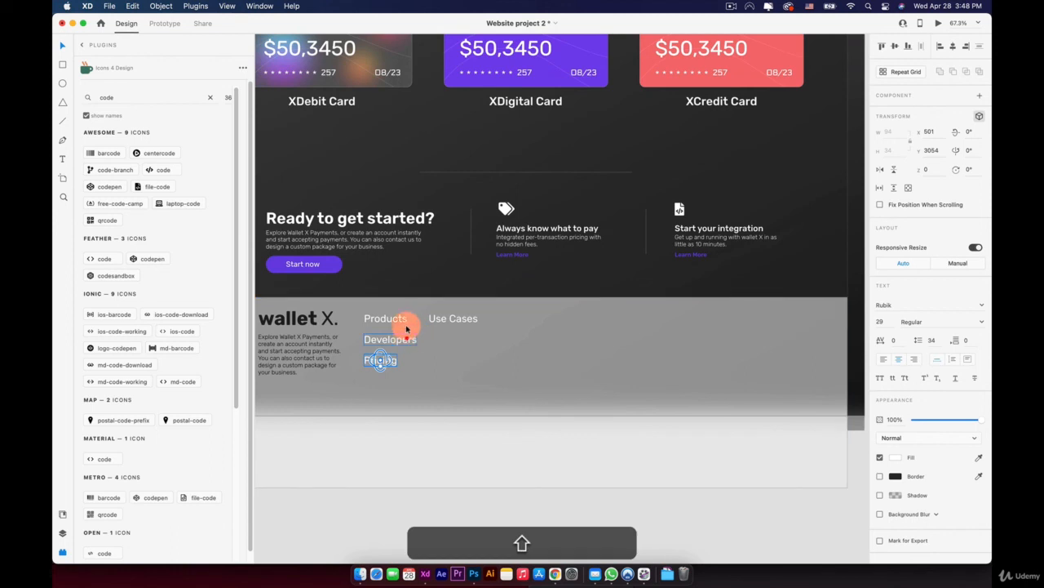
{"action": "left_click", "coordinate": [398, 317], "text": "shift"}
{"action": "left_click", "coordinate": [453, 318], "text": "shift"}
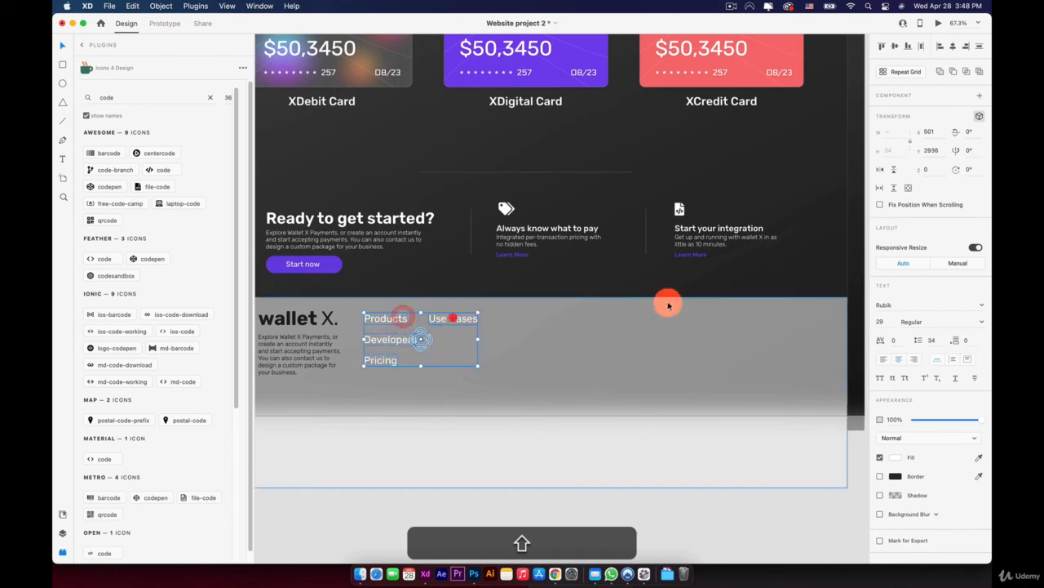
{"action": "left_click", "coordinate": [895, 457]}
{"action": "left_click", "coordinate": [774, 420]}
{"action": "left_click_drag", "start_coordinate": [763, 432], "coordinate": [727, 480]}
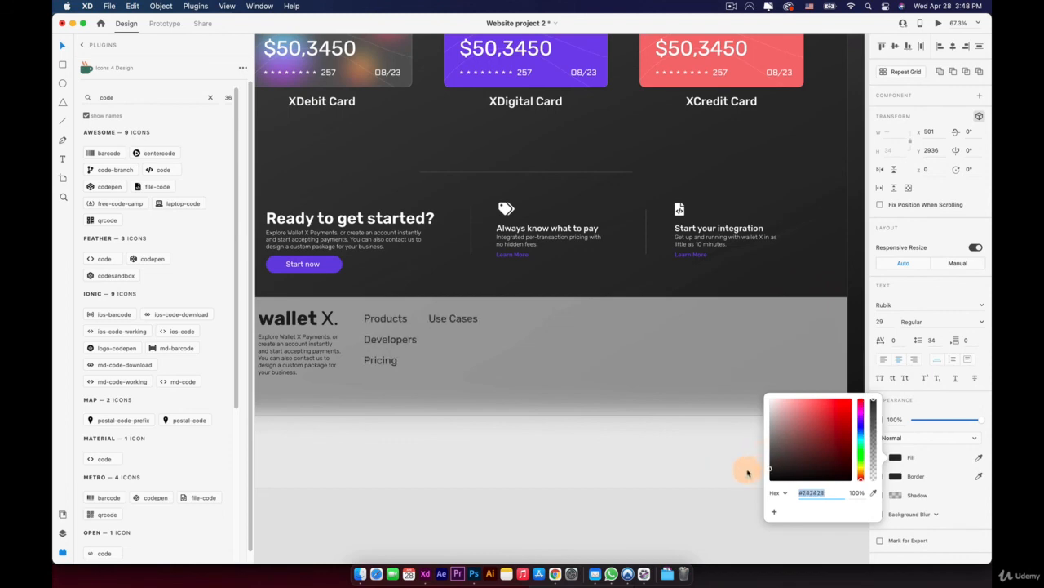
{"action": "left_click", "coordinate": [688, 466]}
{"action": "left_click", "coordinate": [688, 466]}
{"action": "left_click", "coordinate": [681, 505]}
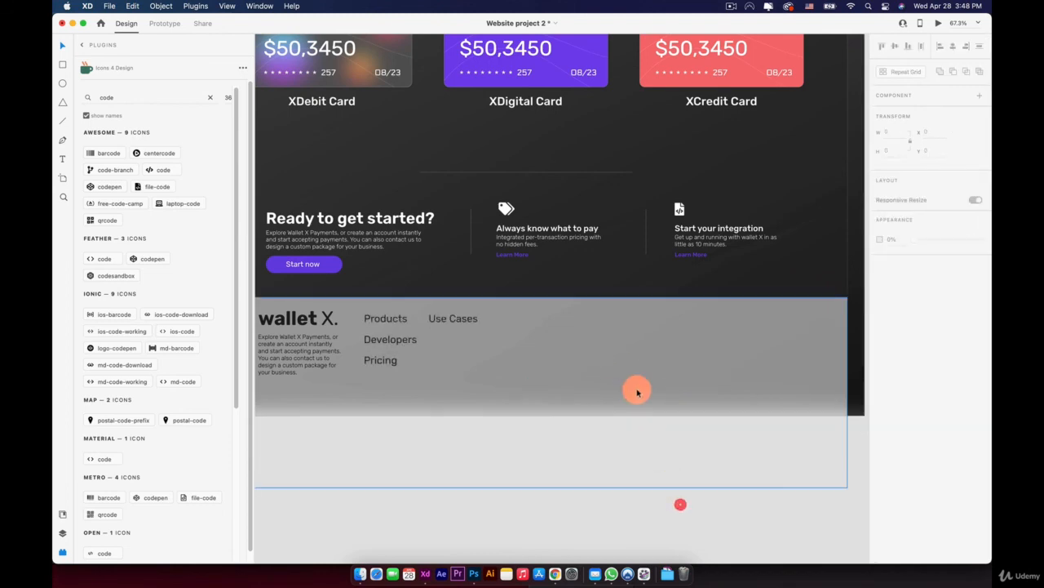
Try to duplicate the header's Sign Up button on the Web 1920 – 1 artboard, then undo the attempts
{"action": "scroll", "coordinate": [637, 391], "scroll_direction": "down", "scroll_amount": 6}
{"action": "scroll", "coordinate": [604, 244], "scroll_direction": "up", "scroll_amount": 5}
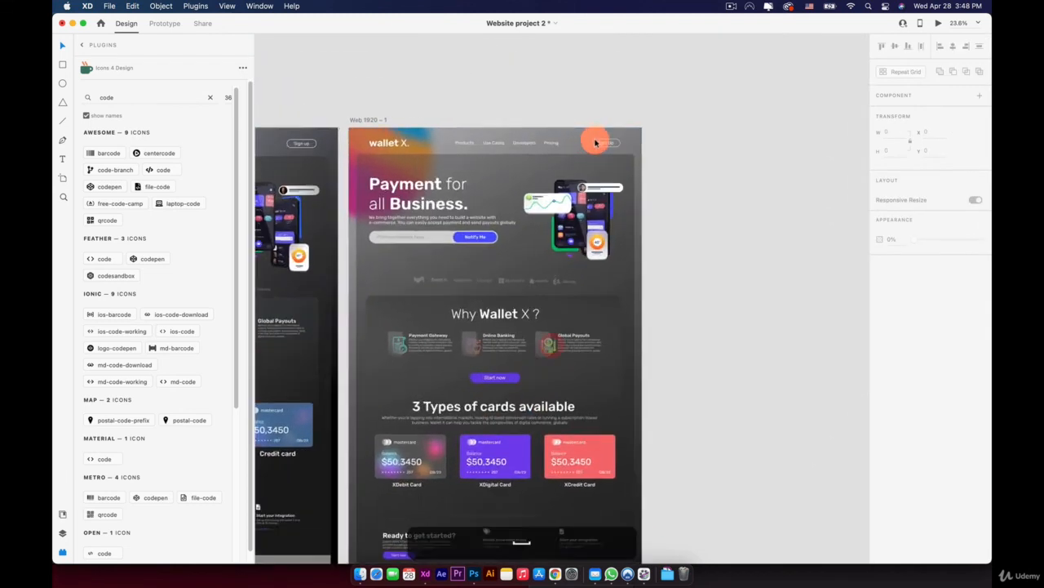
{"action": "left_click", "coordinate": [607, 146]}
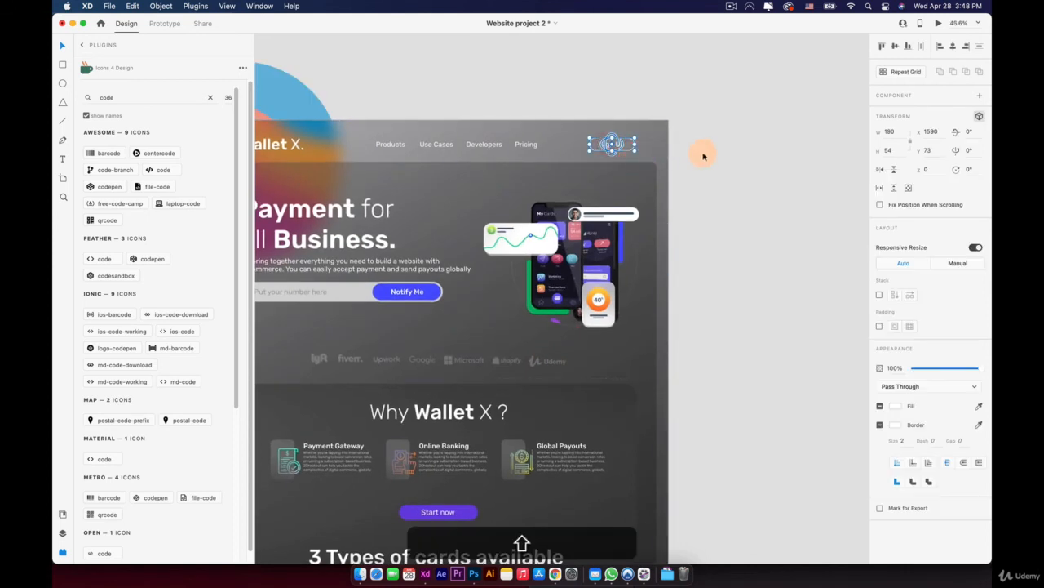
{"action": "key", "text": "alt+super+c"}
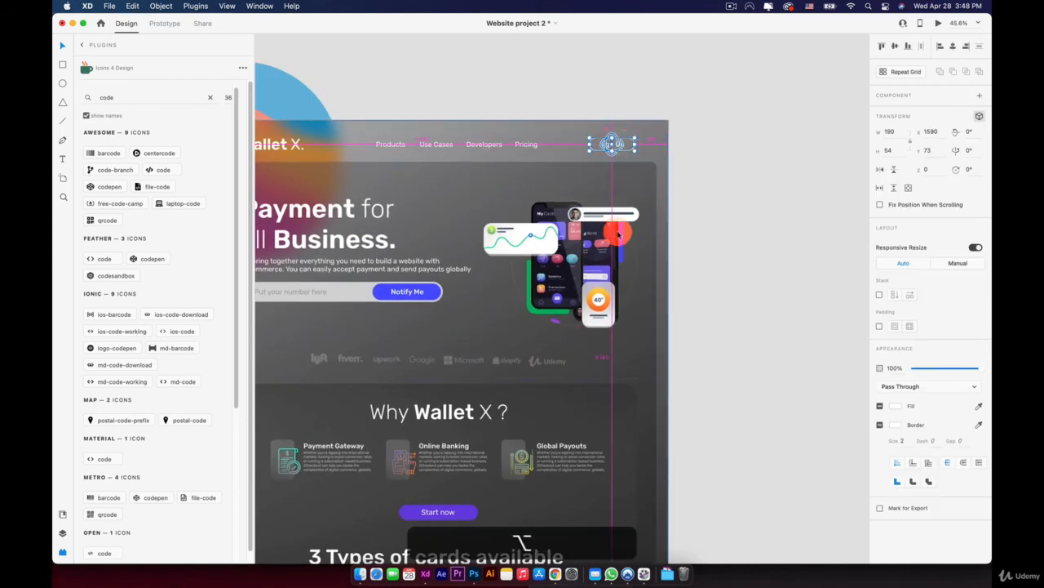
{"action": "left_click", "coordinate": [610, 341], "text": "alt"}
{"action": "key", "text": "alt+super+z"}
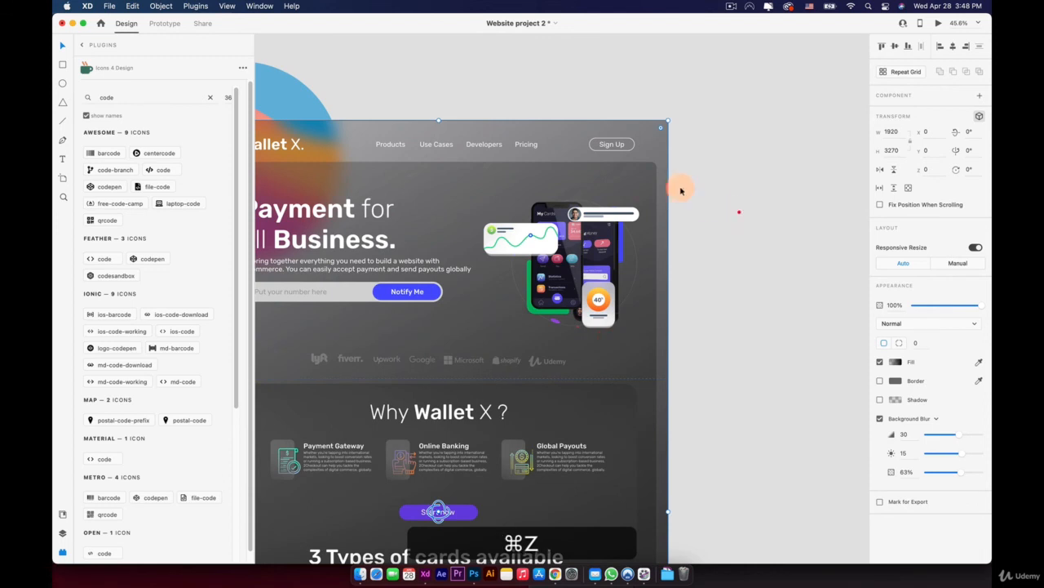
{"action": "left_click", "coordinate": [618, 144]}
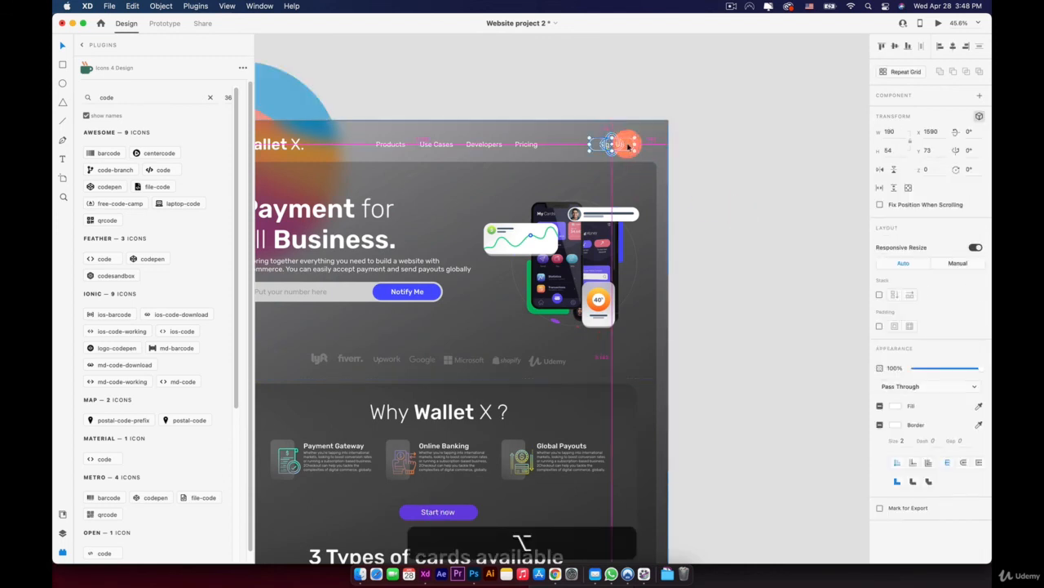
{"action": "left_click_drag", "start_coordinate": [627, 144], "coordinate": [709, 148]}
{"action": "key", "text": "super+z"}
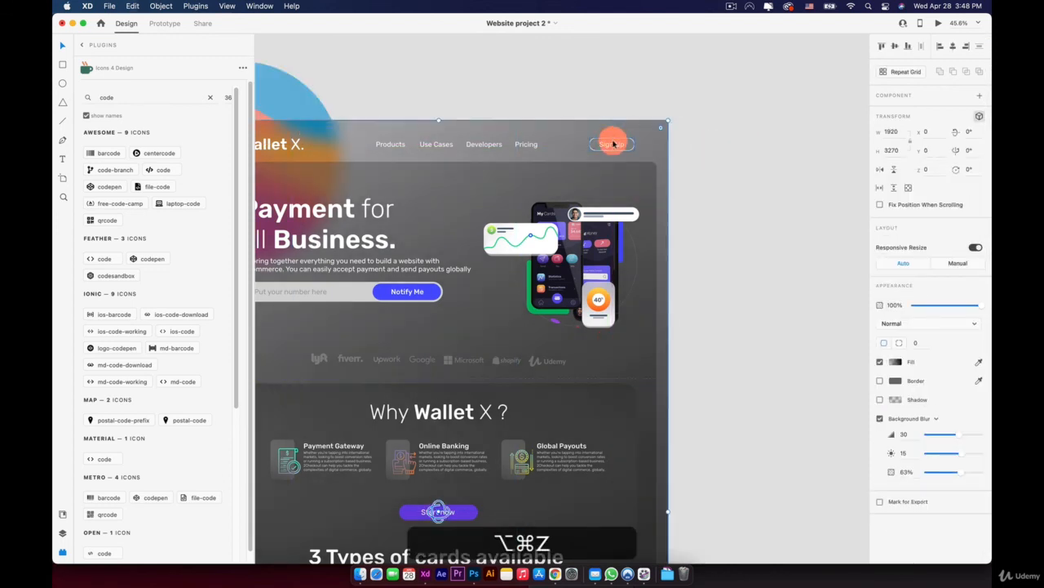
Copy and paste the header's Sign Up button, shifting the copy horizontally until it sits on the pasteboard beyond the artboard's edge
{"action": "left_click", "coordinate": [613, 144], "text": "super"}
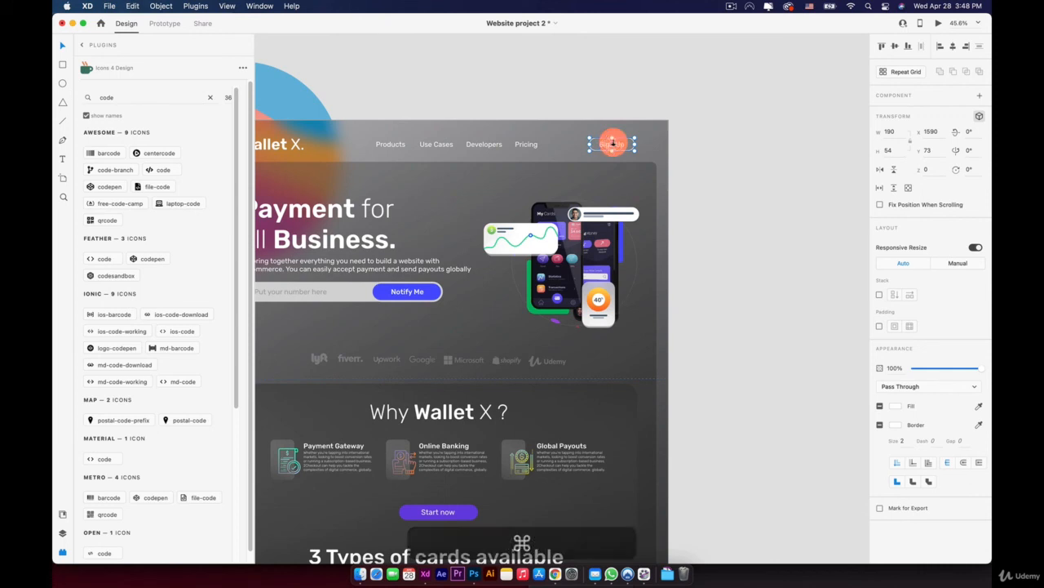
{"action": "key", "text": "super+v"}
{"action": "key", "text": "shift+Right"}
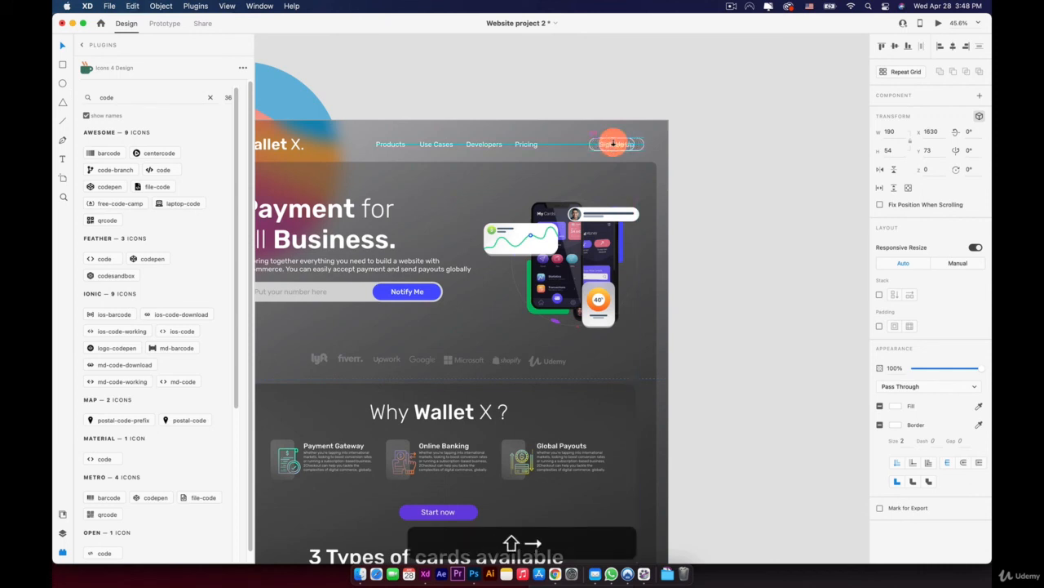
{"action": "key", "text": "shift+Right"}
{"action": "key", "text": "shift+Right"}
{"action": "key", "text": "shift+Right"}
{"action": "key", "text": "shift+Right"}
{"action": "key", "text": "shift+Right"}
{"action": "key", "text": "shift+Right"}
{"action": "key", "text": "shift+Right"}
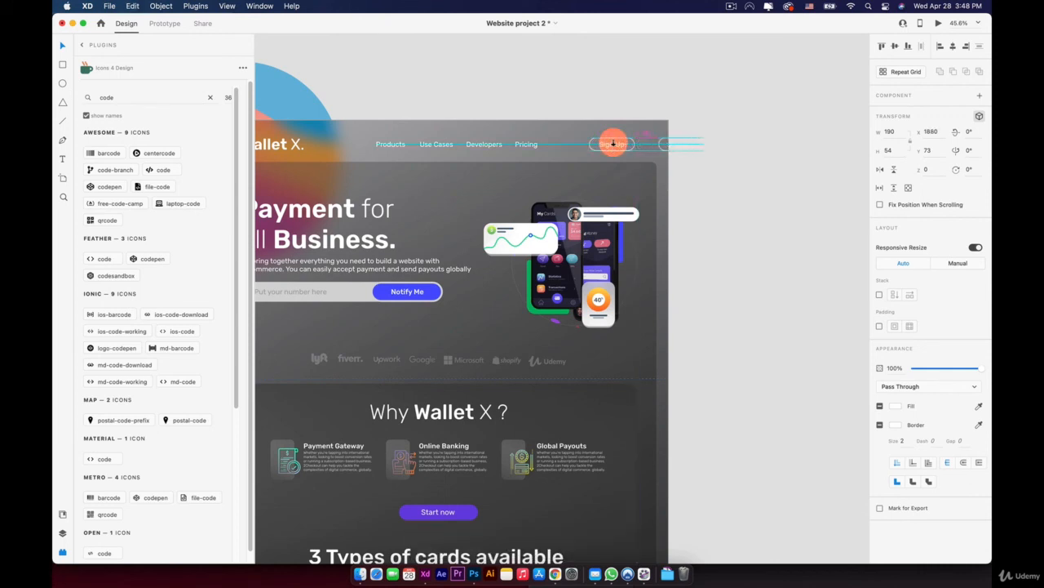
{"action": "key", "text": "shift+Right"}
{"action": "key", "text": "shift+Right"}
{"action": "key", "text": "shift+Right"}
{"action": "key", "text": "shift+Right"}
{"action": "key", "text": "shift+Right"}
{"action": "key", "text": "shift+Right"}
{"action": "key", "text": "shift+Right"}
{"action": "key", "text": "shift+Right"}
{"action": "key", "text": "shift+Right"}
{"action": "scroll", "coordinate": [645, 184], "scroll_direction": "down", "scroll_amount": 3}
{"action": "left_click_drag", "start_coordinate": [758, 181], "coordinate": [759, 86]}
{"action": "scroll", "coordinate": [741, 90], "scroll_direction": "up", "scroll_amount": 1}
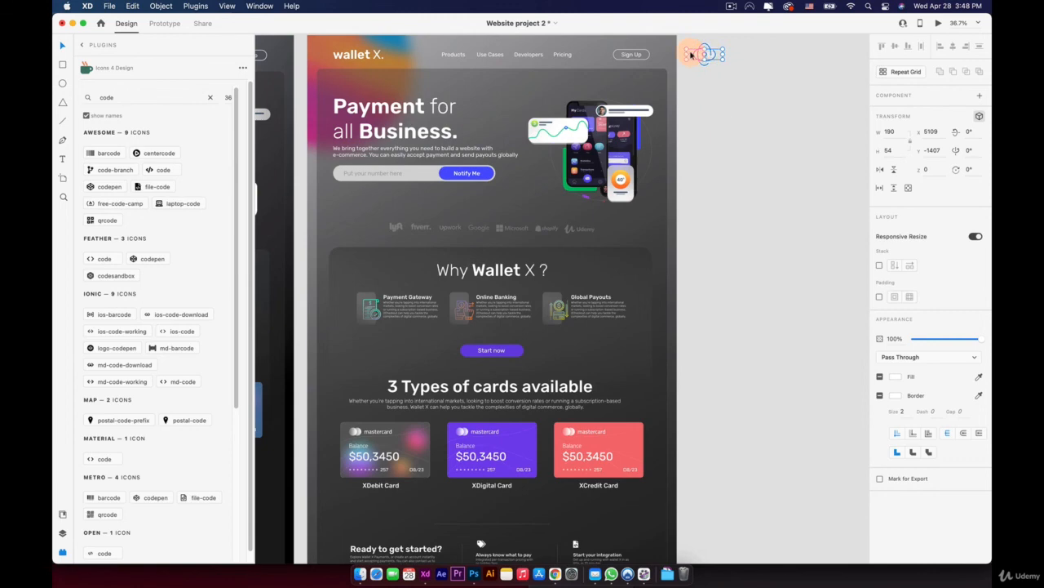
Turn off 3D transforms and move the copied Sign Up button into the footer, at about X 1521, Y 3024
{"action": "scroll", "coordinate": [692, 54], "scroll_direction": "up", "scroll_amount": 3}
{"action": "left_click", "coordinate": [979, 117]}
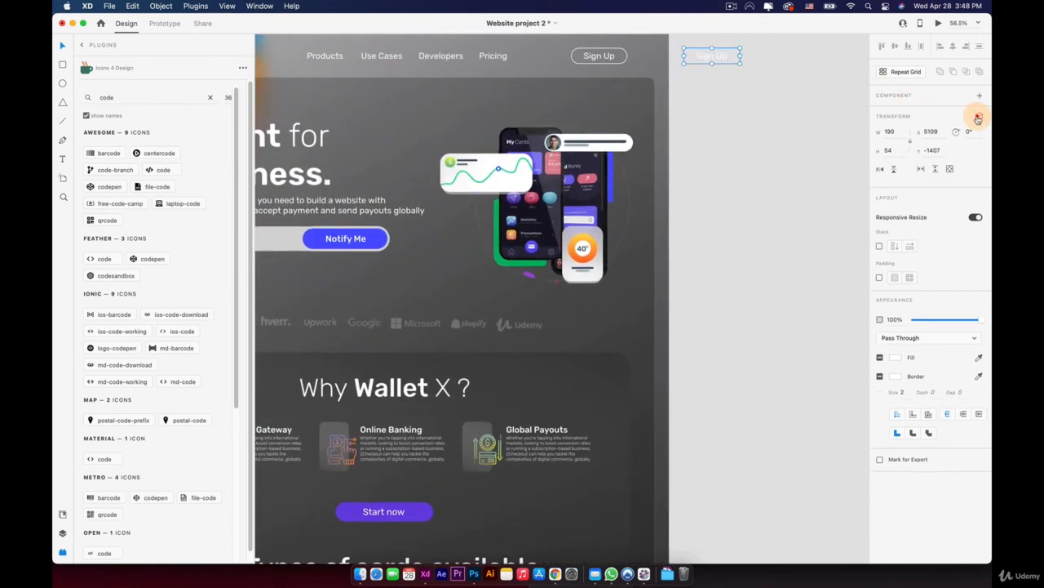
{"action": "left_click_drag", "start_coordinate": [707, 56], "coordinate": [575, 206]}
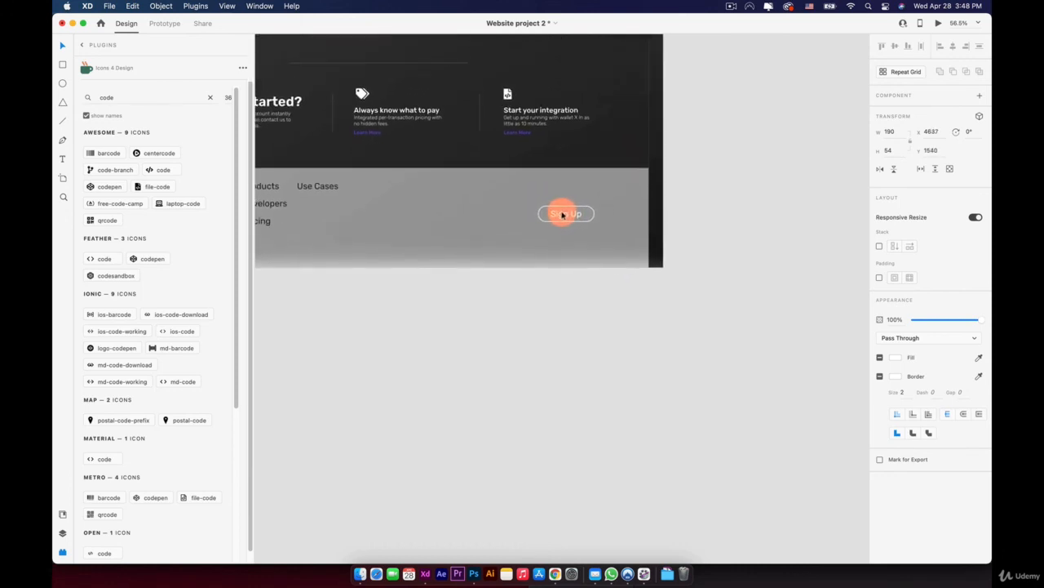
{"action": "left_click_drag", "start_coordinate": [570, 215], "coordinate": [569, 214]}
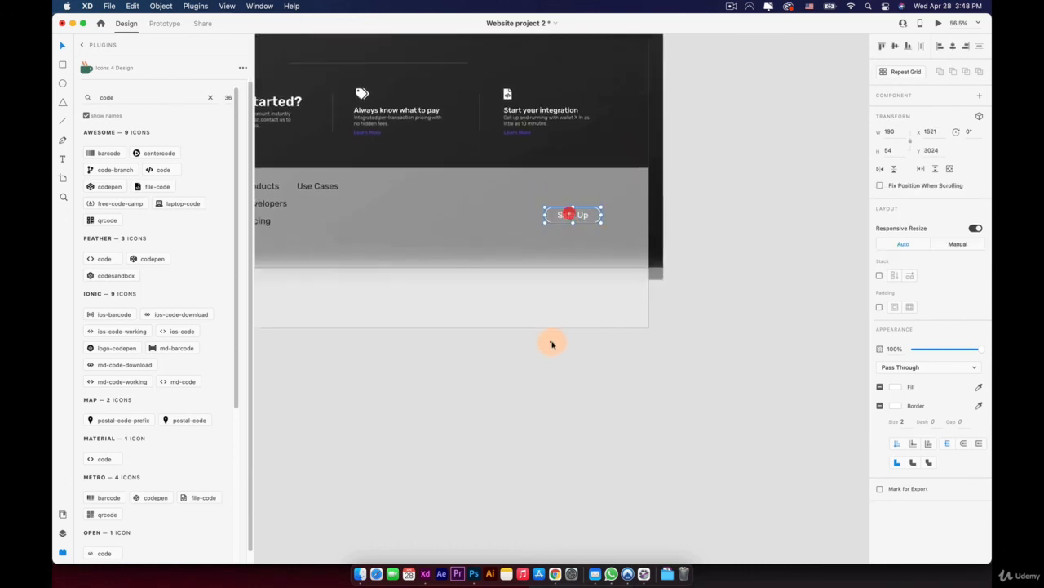
{"action": "left_click", "coordinate": [552, 341]}
Place Developers and Pricing in one row after Use Cases, and move the footer's Sign Up button level with them at about X 1569, Y 2931
{"action": "left_click_drag", "start_coordinate": [415, 258], "coordinate": [536, 330]}
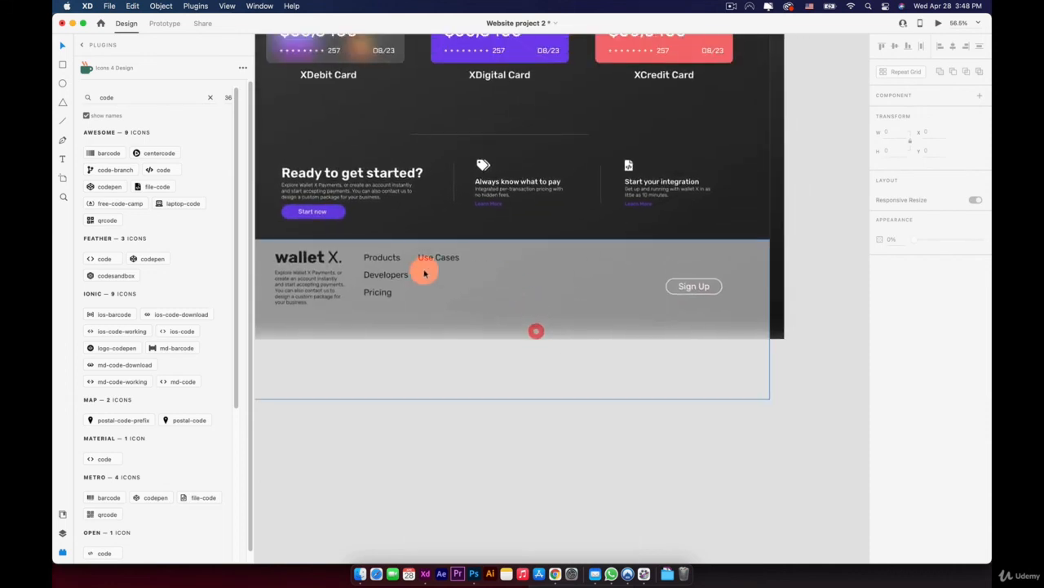
{"action": "left_click", "coordinate": [377, 276]}
{"action": "left_click_drag", "start_coordinate": [381, 278], "coordinate": [485, 256]}
{"action": "left_click_drag", "start_coordinate": [379, 296], "coordinate": [538, 258]}
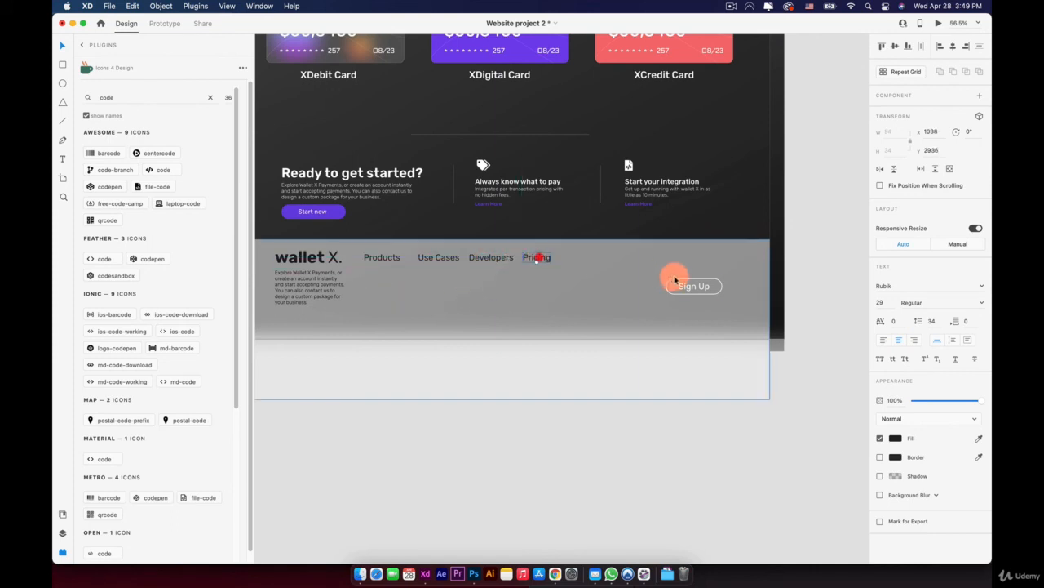
{"action": "left_click_drag", "start_coordinate": [693, 284], "coordinate": [716, 261]}
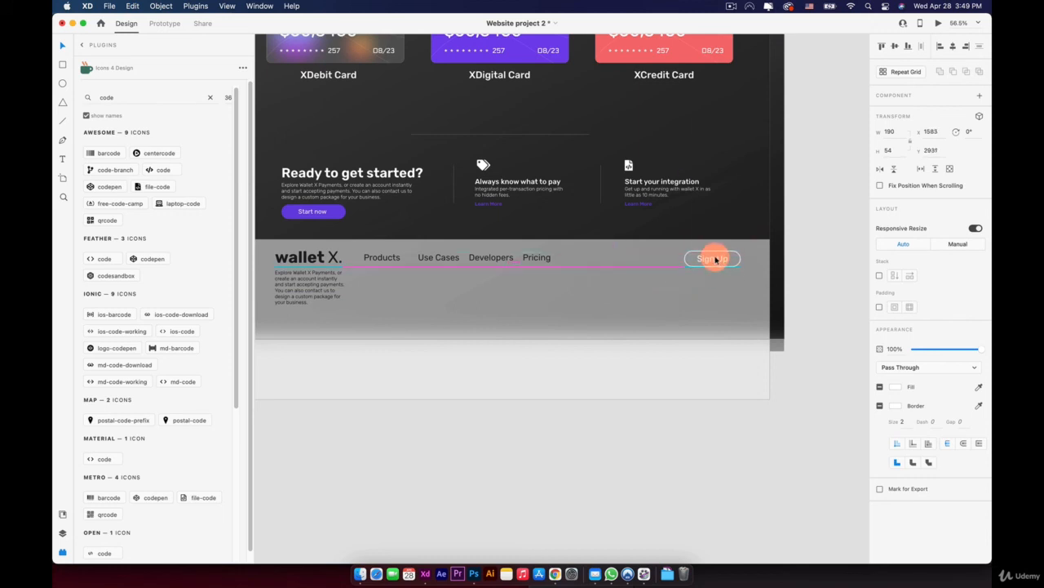
{"action": "left_click_drag", "start_coordinate": [716, 259], "coordinate": [713, 260]}
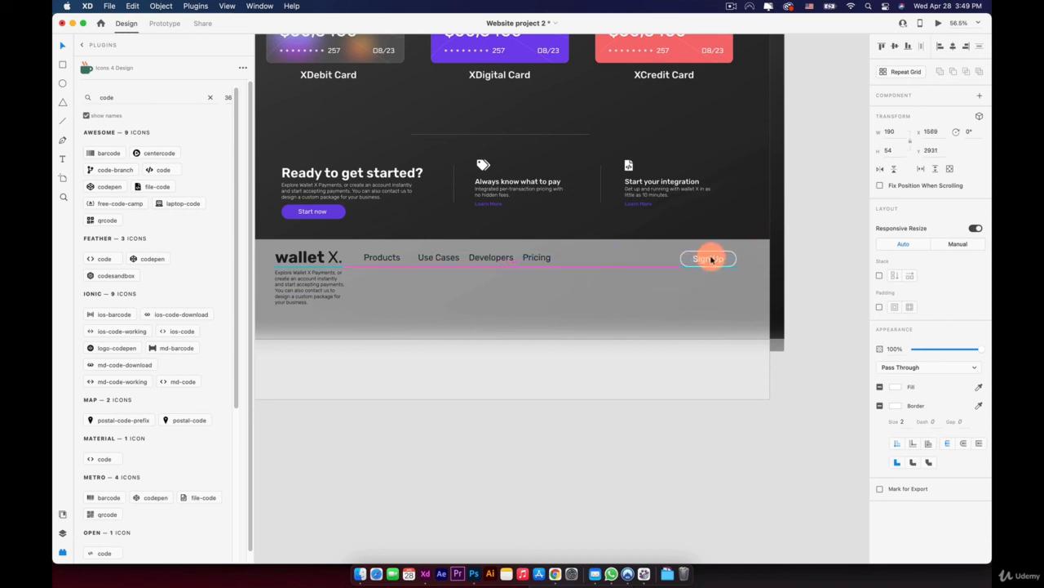
Recolor the footer Sign Up button's text fill and border to a very dark grey
{"action": "left_click", "coordinate": [893, 390]}
{"action": "left_click_drag", "start_coordinate": [800, 354], "coordinate": [756, 400]}
{"action": "left_click", "coordinate": [756, 400]}
{"action": "left_click", "coordinate": [671, 398]}
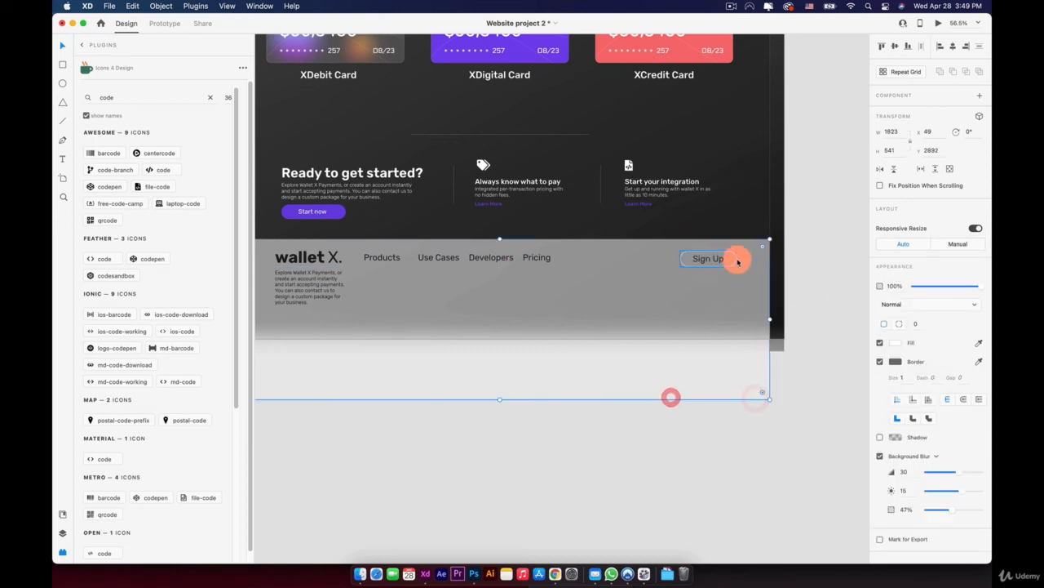
{"action": "left_click", "coordinate": [737, 259]}
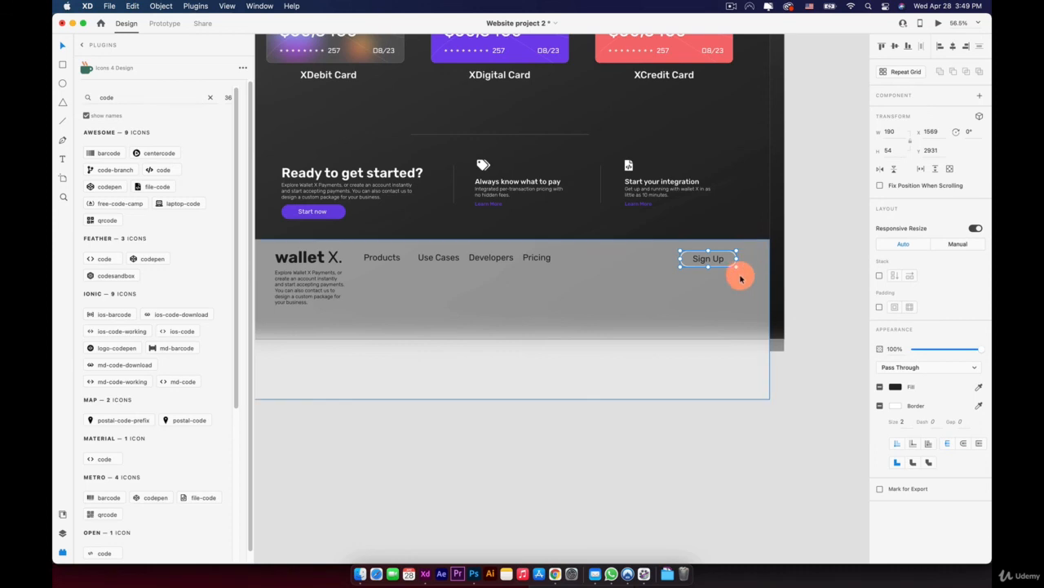
{"action": "left_click", "coordinate": [897, 405]}
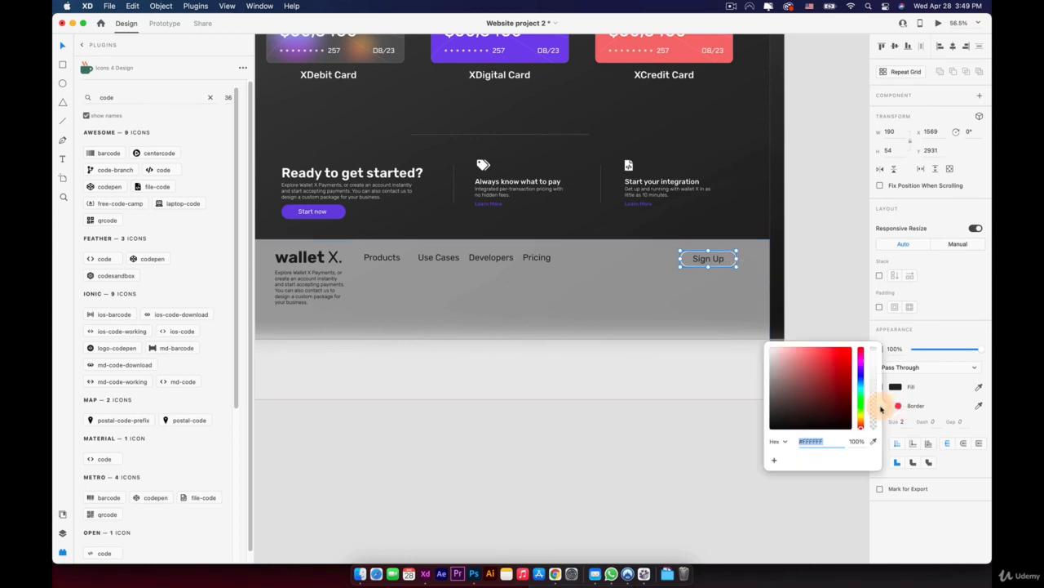
{"action": "left_click_drag", "start_coordinate": [775, 412], "coordinate": [736, 417]}
{"action": "left_click", "coordinate": [661, 423]}
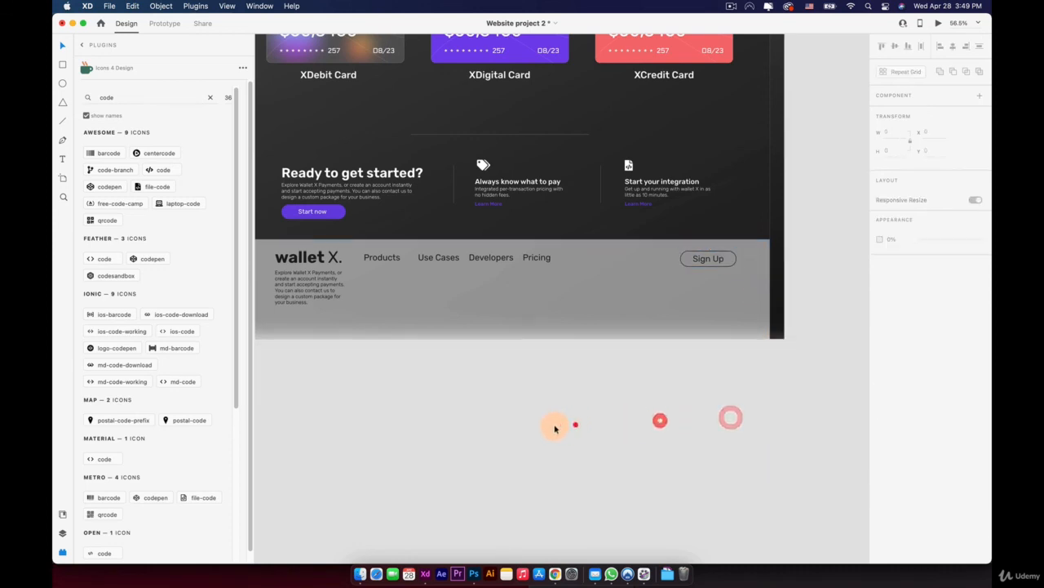
Open the desktop preview, examine the whole page from header to footer, and close the preview
{"action": "scroll", "coordinate": [493, 403], "scroll_direction": "down", "scroll_amount": 5}
{"action": "key", "text": "space"}
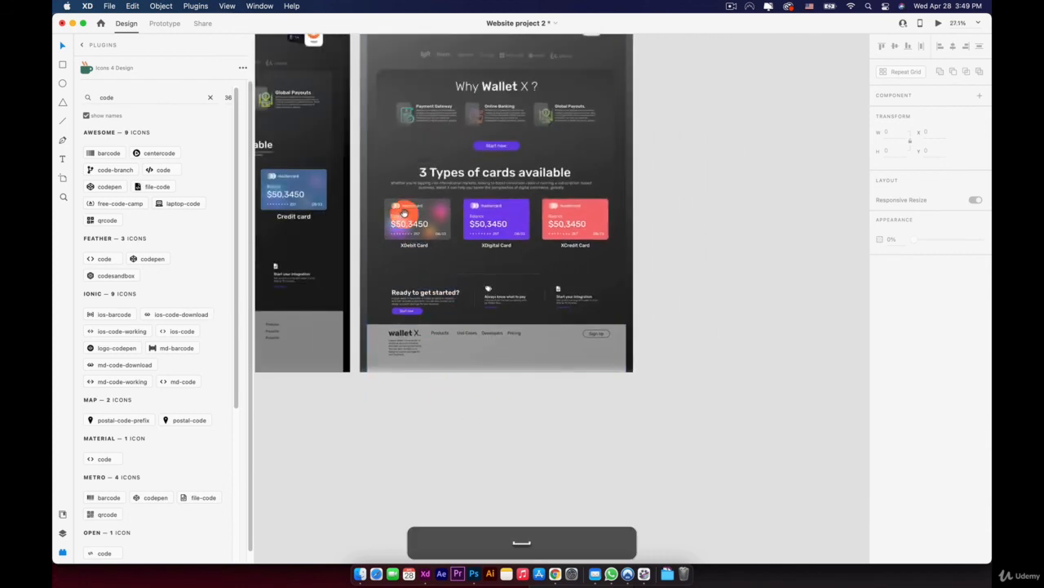
{"action": "left_click_drag", "start_coordinate": [434, 176], "coordinate": [433, 359]}
{"action": "scroll", "coordinate": [492, 138], "scroll_direction": "up", "scroll_amount": 3}
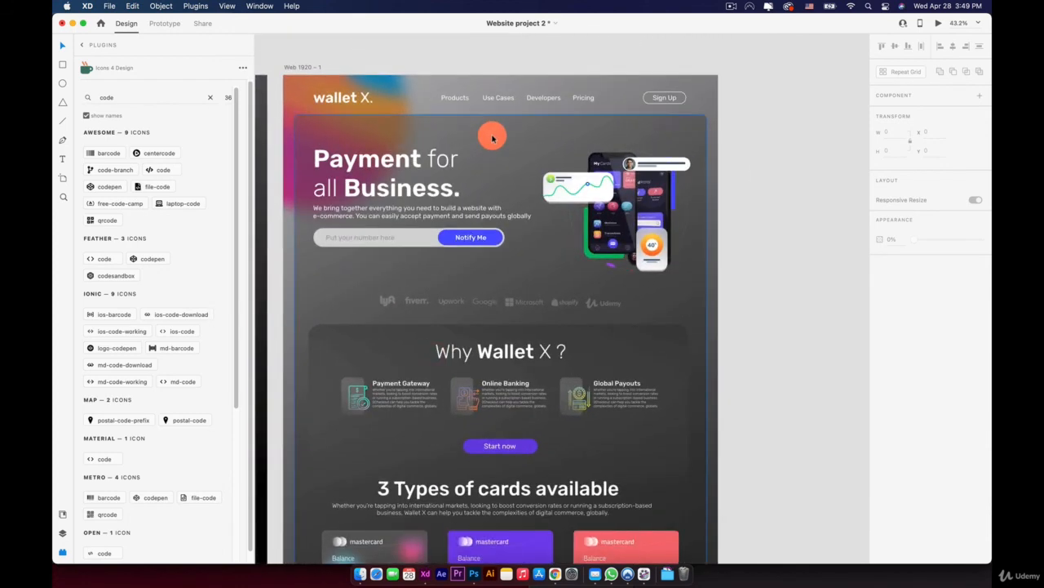
{"action": "left_click", "coordinate": [939, 23]}
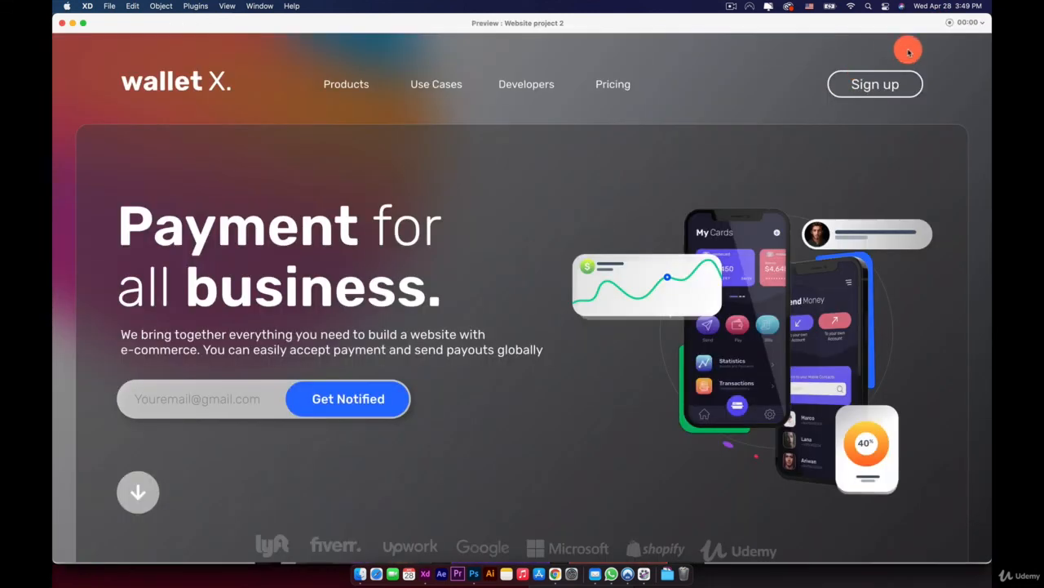
{"action": "scroll", "coordinate": [489, 280], "scroll_direction": "down", "scroll_amount": 10}
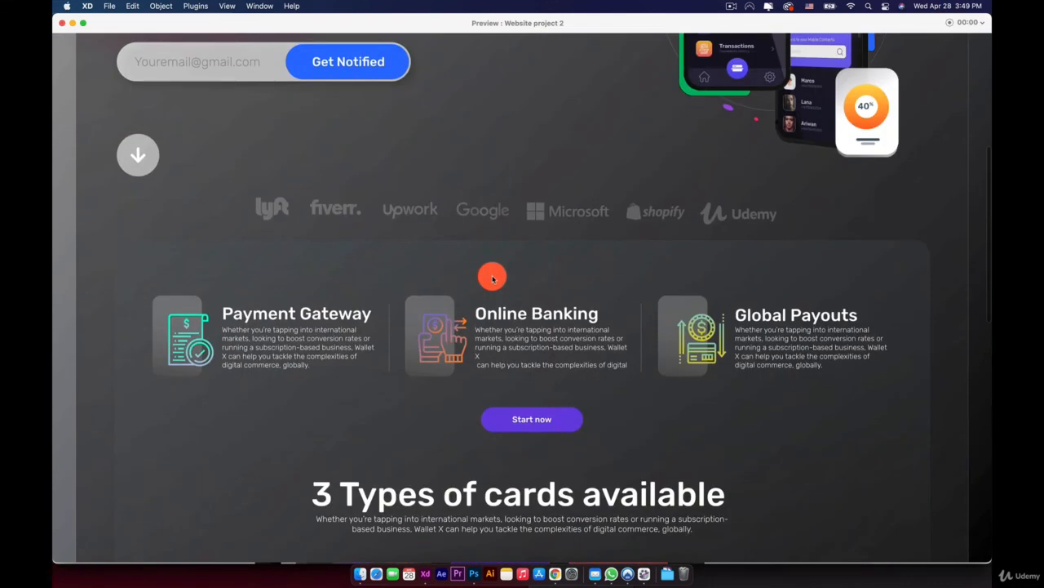
{"action": "scroll", "coordinate": [492, 298], "scroll_direction": "down", "scroll_amount": 15}
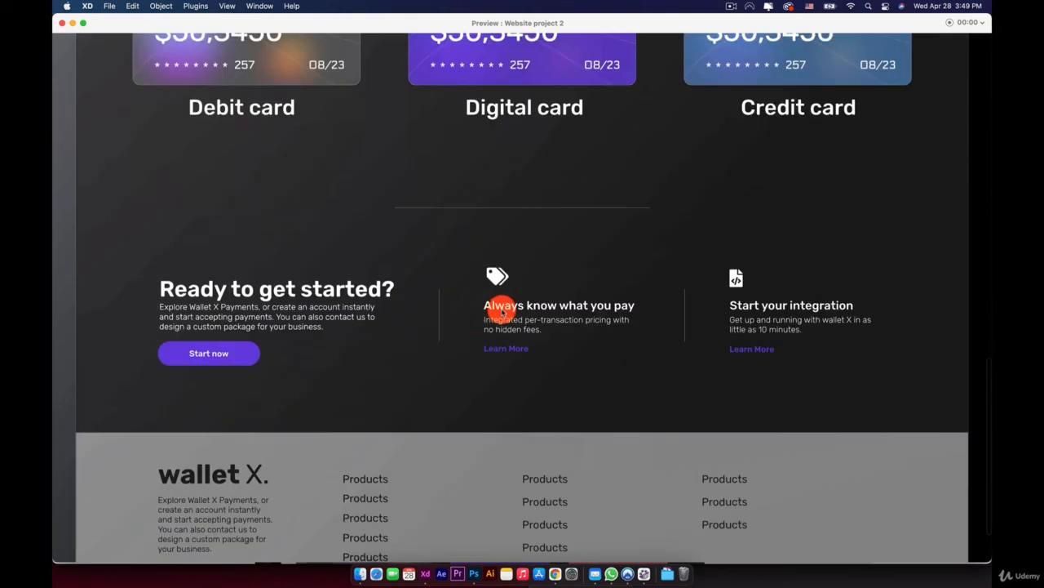
{"action": "scroll", "coordinate": [502, 311], "scroll_direction": "up", "scroll_amount": 8}
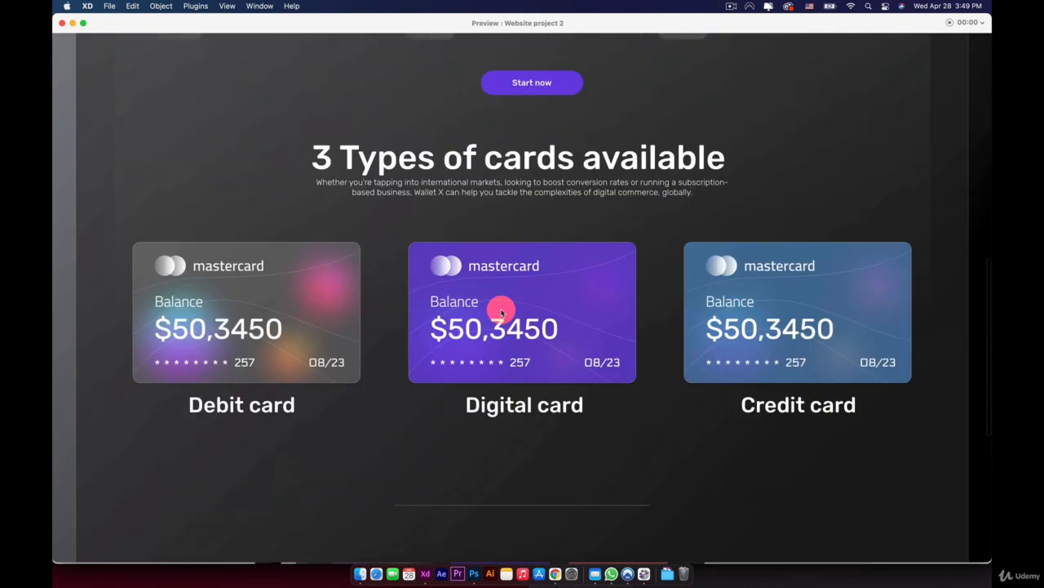
{"action": "scroll", "coordinate": [501, 311], "scroll_direction": "up", "scroll_amount": 10}
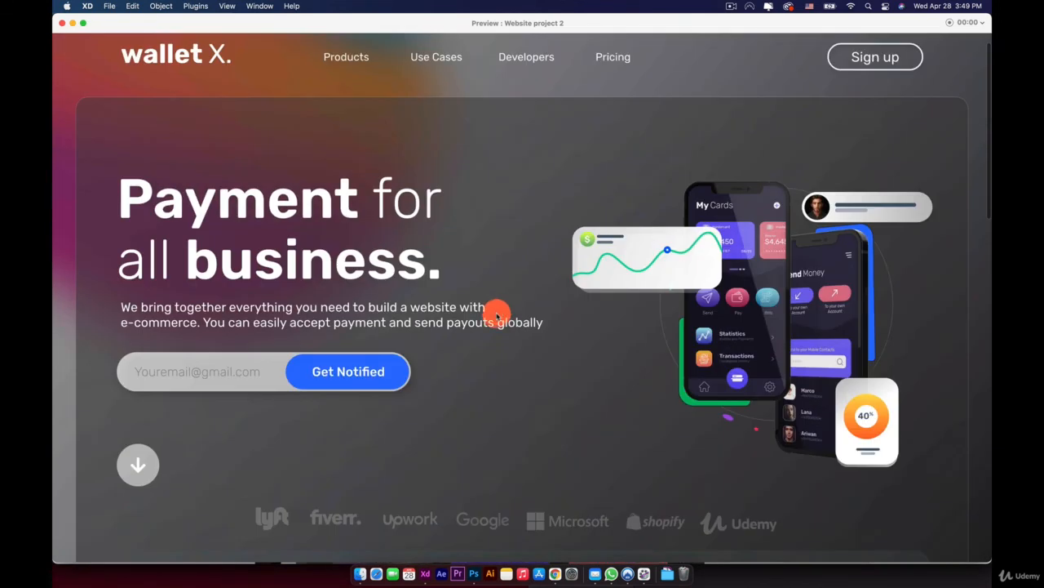
{"action": "scroll", "coordinate": [550, 294], "scroll_direction": "down", "scroll_amount": 2}
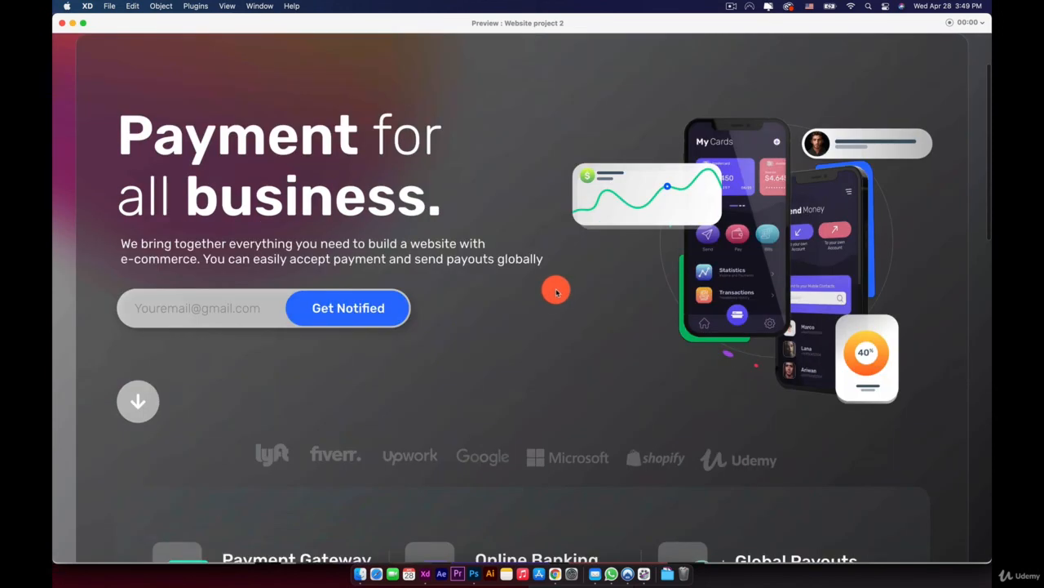
{"action": "scroll", "coordinate": [539, 282], "scroll_direction": "up", "scroll_amount": 1}
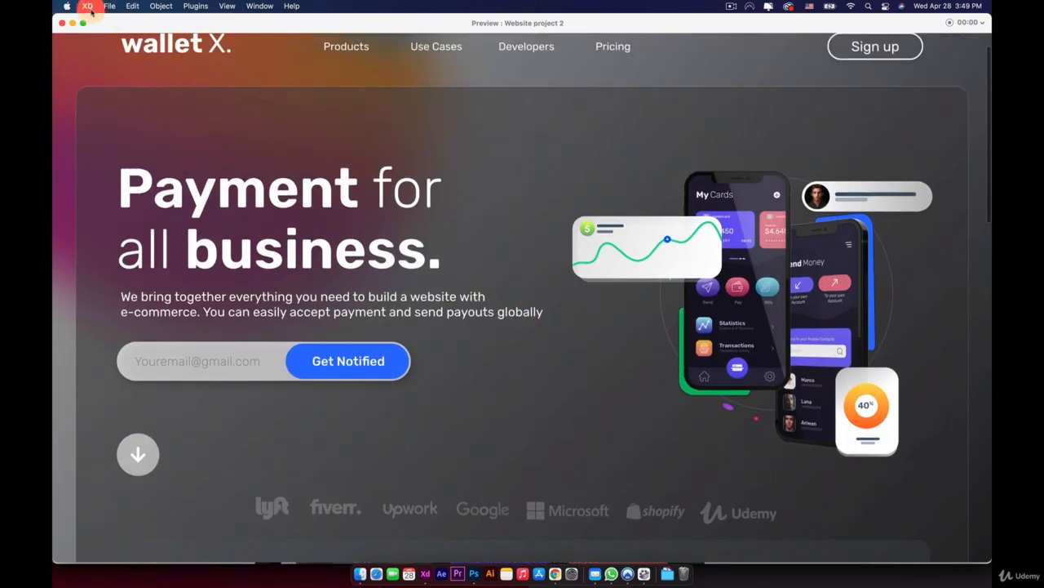
{"action": "left_click", "coordinate": [61, 23]}
Select the Web 1920 – 1 artboard by its title
{"action": "left_click", "coordinate": [315, 69]}
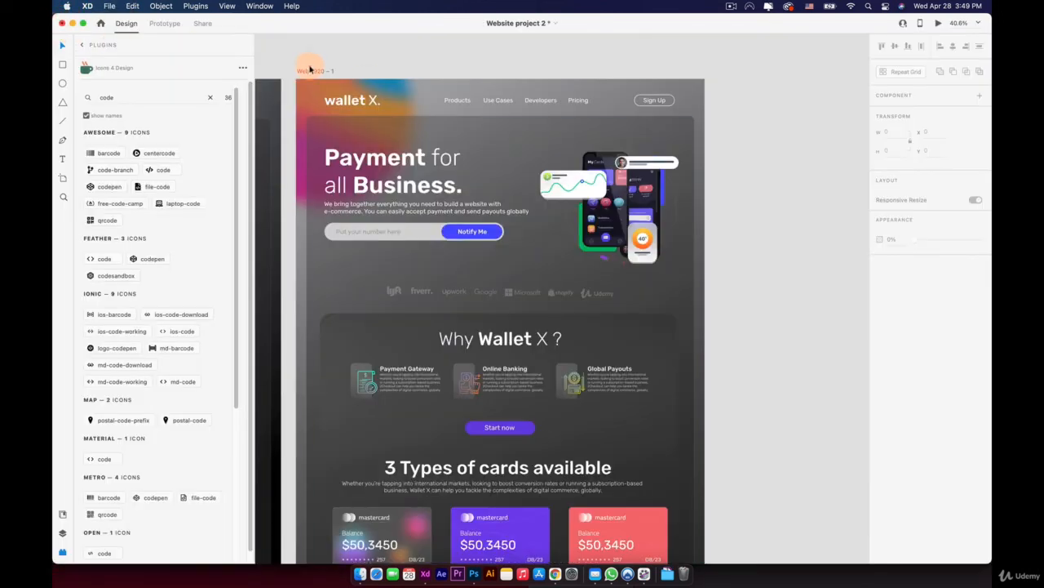